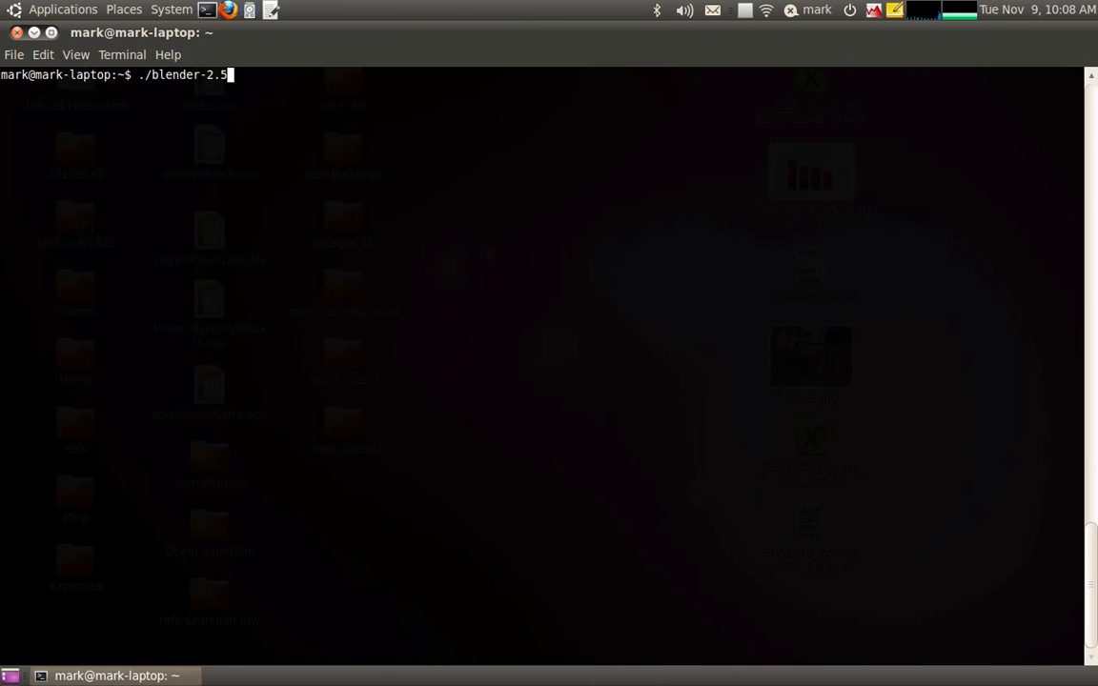
Launch Blender 2.55 beta from the terminal and open the recent file MyTestCase.blend.
{"action": "key", "text": "Tab"}
{"action": "type", "text": "blender"}
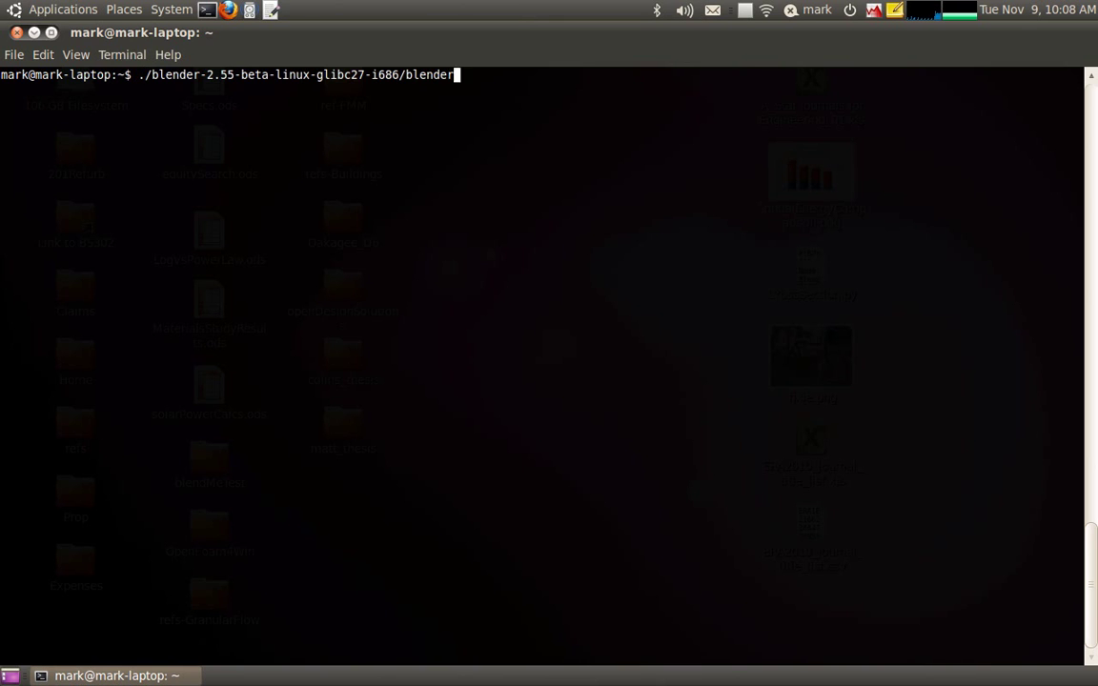
{"action": "key", "text": "Return"}
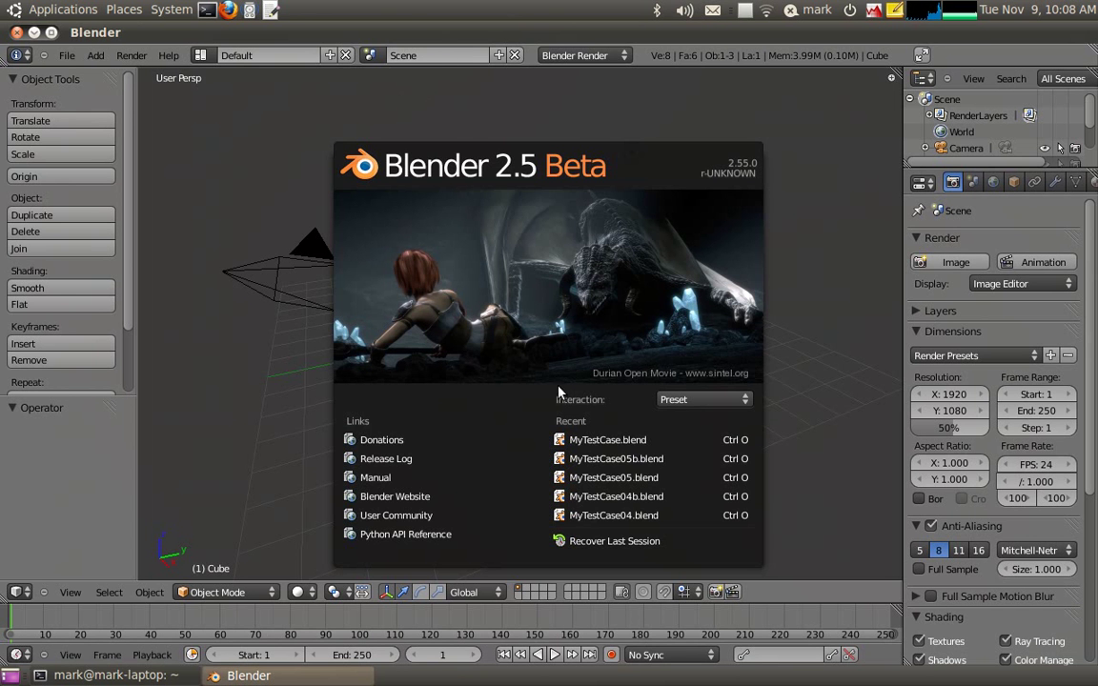
{"action": "left_click", "coordinate": [593, 440]}
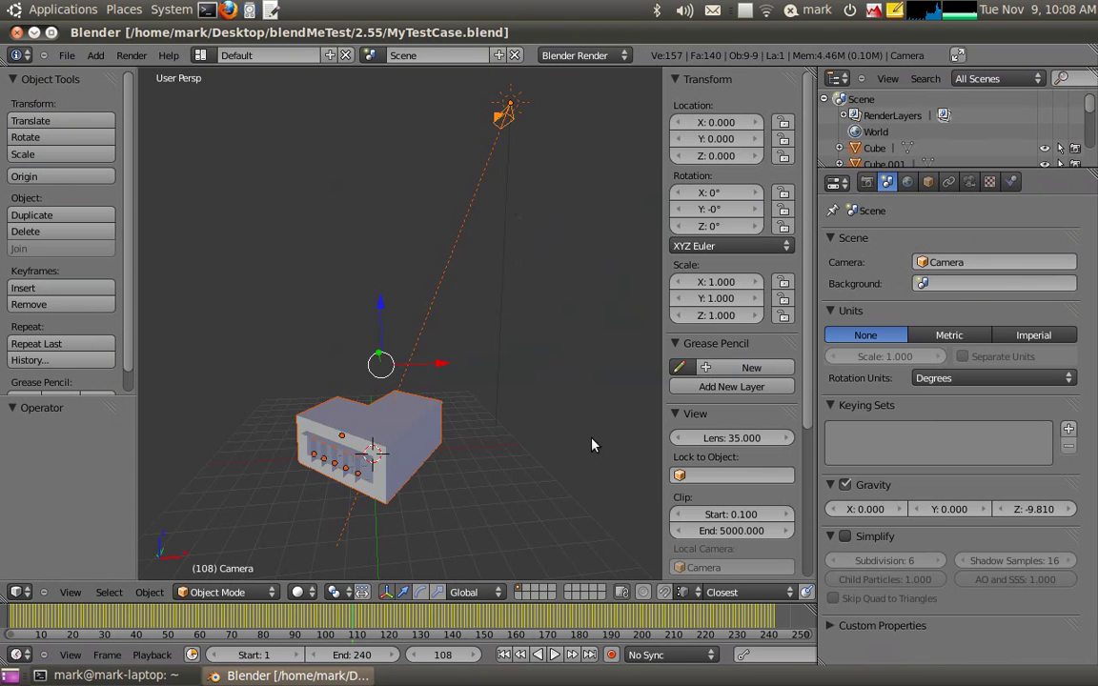
Delete the sun lamp and the camera from the scene, leaving only the building objects.
{"action": "right_click", "coordinate": [510, 103]}
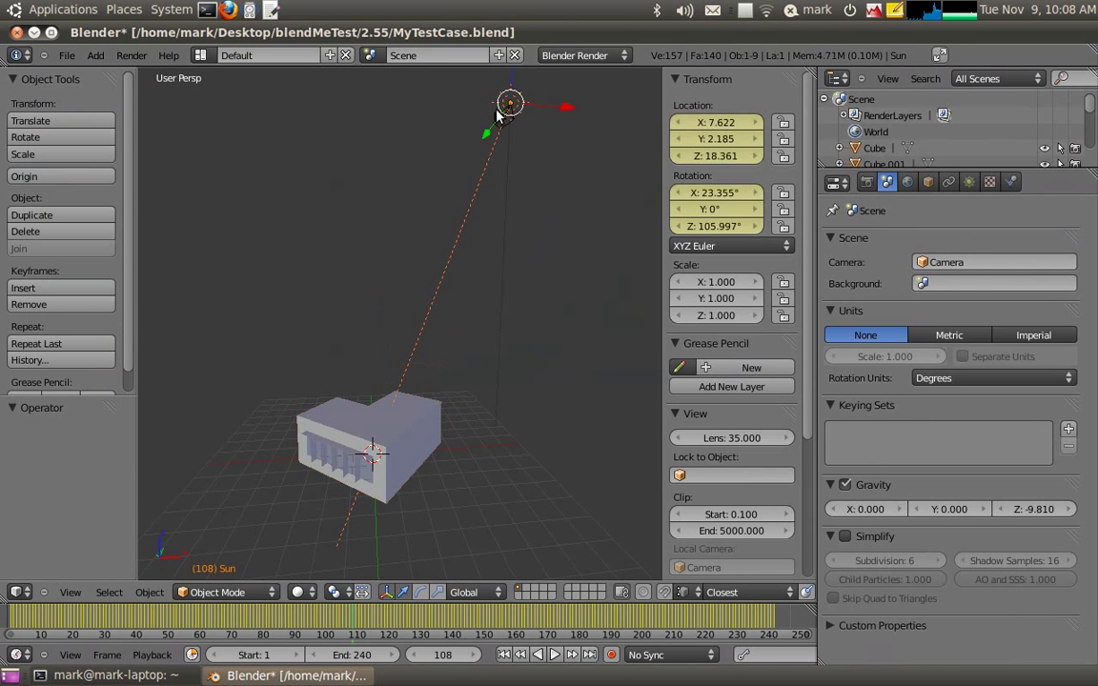
{"action": "key", "text": "x"}
{"action": "left_click", "coordinate": [570, 167]}
{"action": "middle_click_drag", "start_coordinate": [556, 197], "coordinate": [441, 411]}
{"action": "scroll", "coordinate": [555, 443], "scroll_direction": "up", "scroll_amount": 3}
{"action": "middle_click_drag", "start_coordinate": [553, 444], "coordinate": [500, 410]}
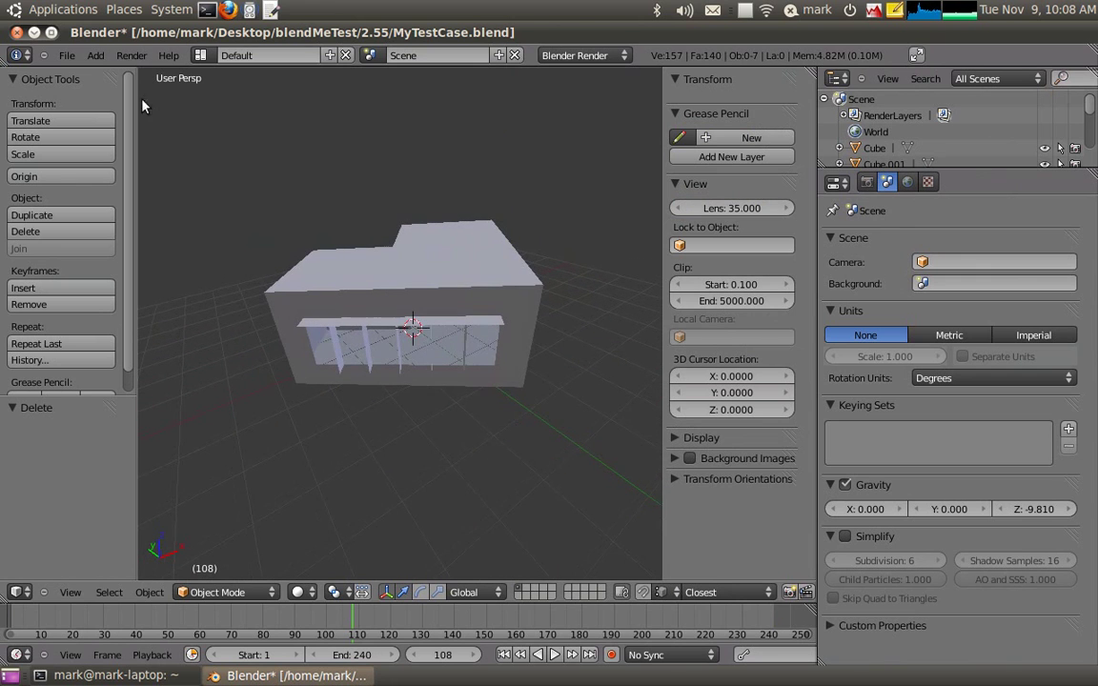
Start appending from a library and browse to the Material folder of Desktop/blendMeTest/2.55/MyTestCase05.blend.
{"action": "left_click", "coordinate": [66, 55]}
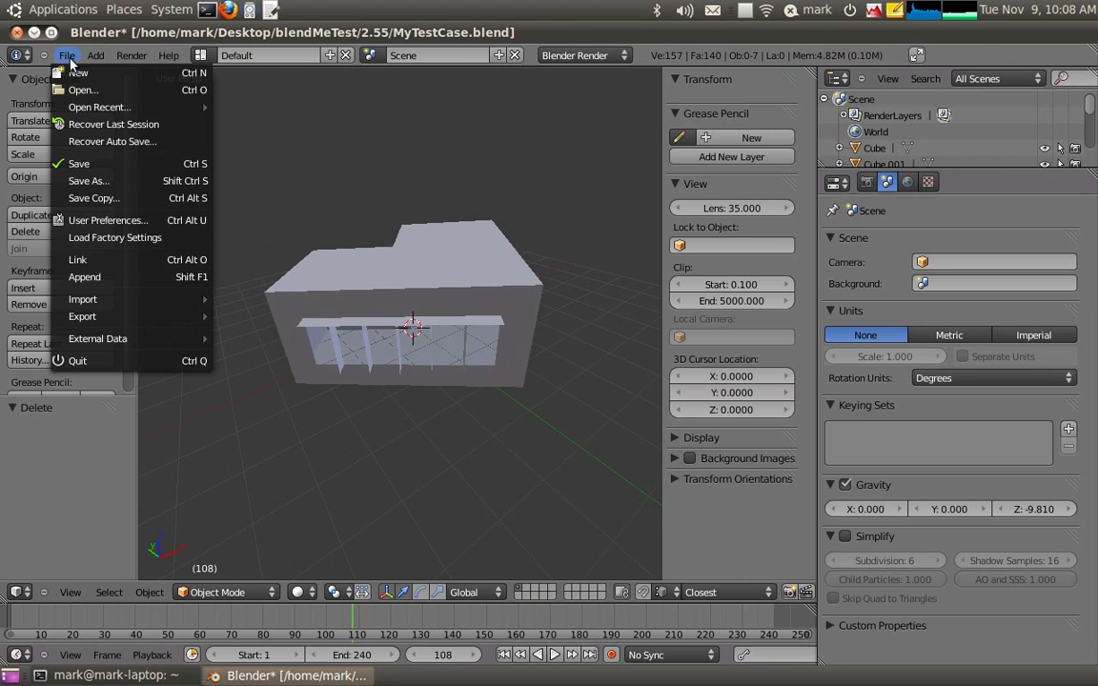
{"action": "left_click", "coordinate": [86, 278]}
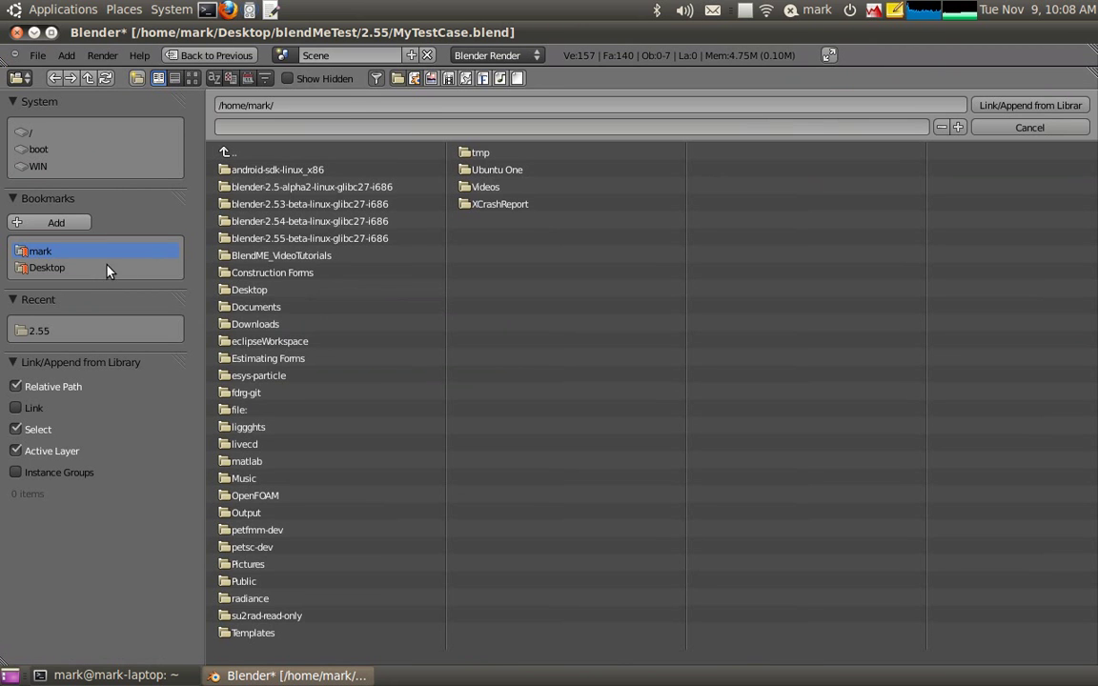
{"action": "left_click", "coordinate": [107, 270]}
{"action": "left_click", "coordinate": [238, 187]}
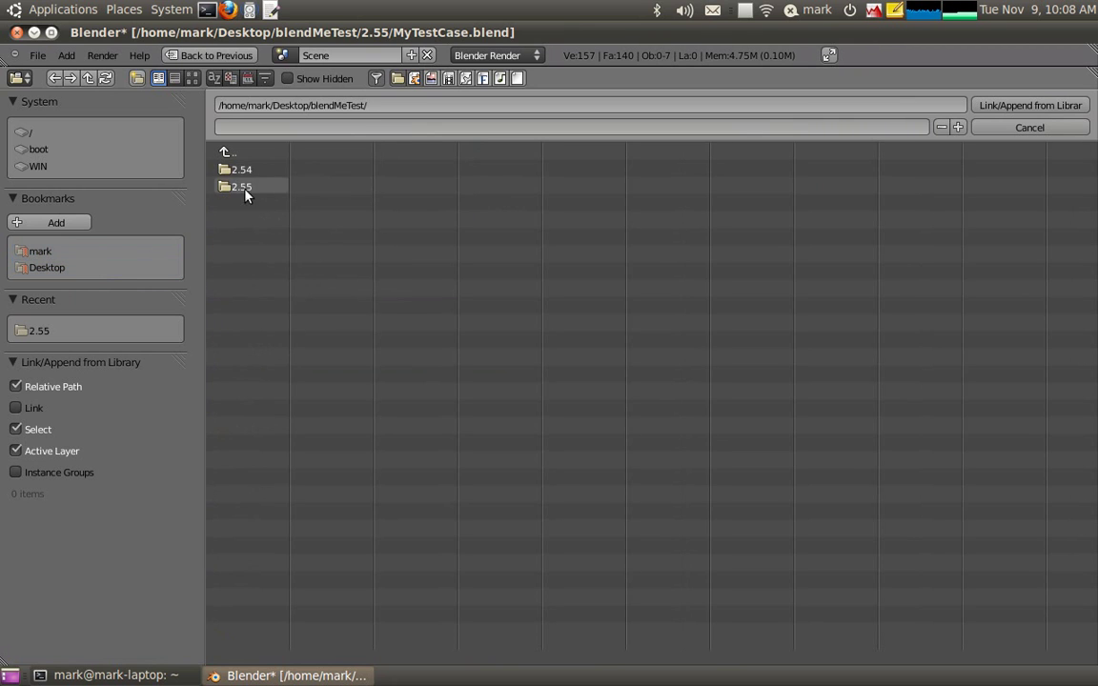
{"action": "left_click", "coordinate": [243, 188]}
{"action": "left_click", "coordinate": [246, 255]}
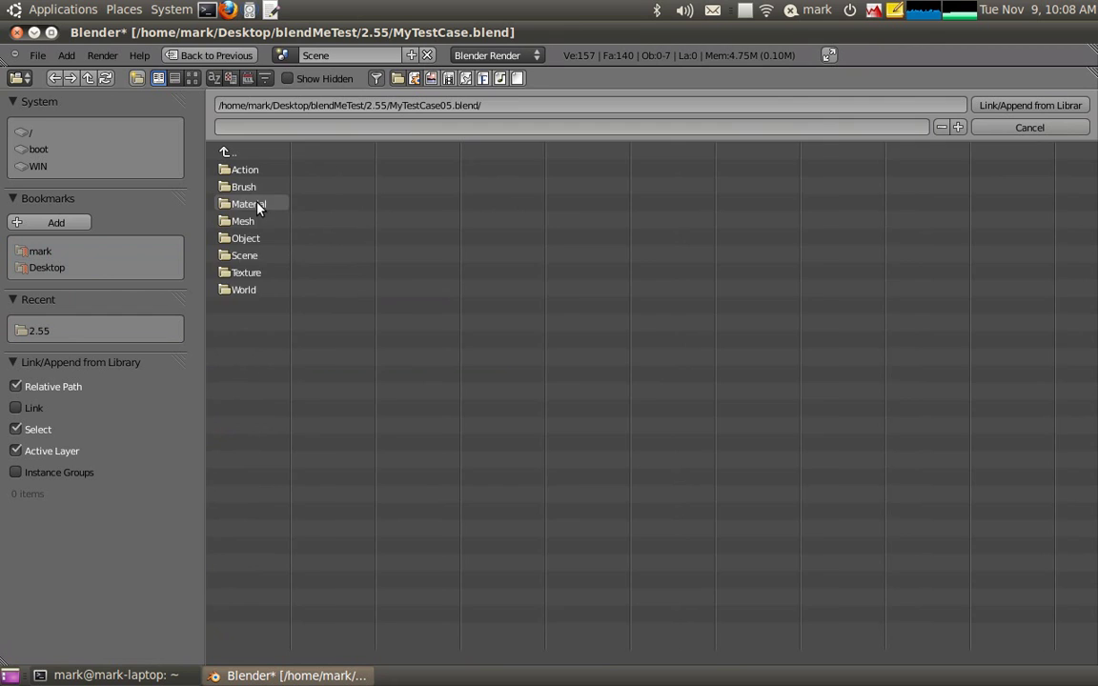
{"action": "left_click", "coordinate": [260, 206]}
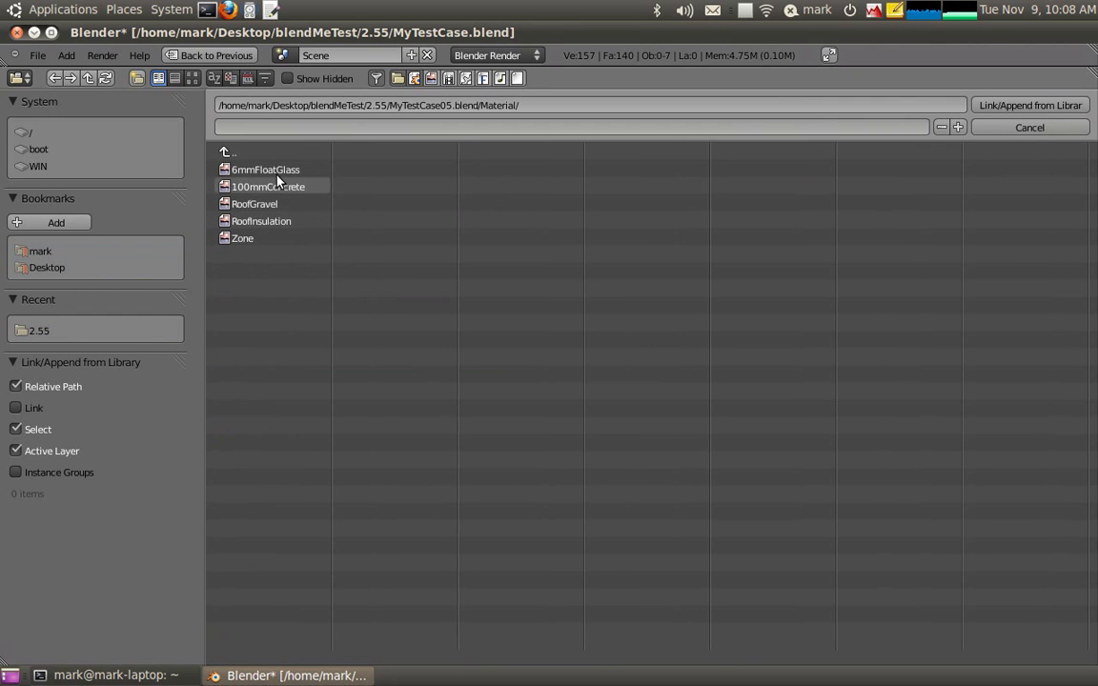
Append the materials 6mmFloatGlass, 100mmConcrete, RoofGravel, RoofInsulation and Zone to the scene.
{"action": "left_click", "coordinate": [274, 170]}
{"action": "left_click", "coordinate": [272, 187], "text": "shift"}
{"action": "left_click", "coordinate": [273, 204], "text": "shift"}
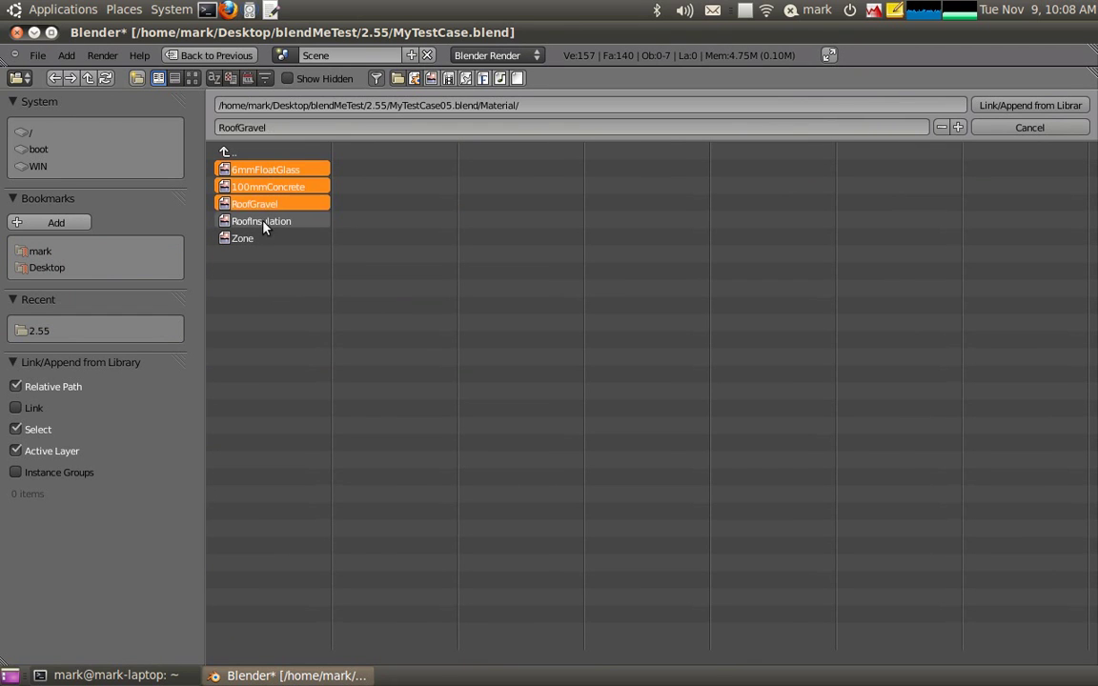
{"action": "left_click", "coordinate": [265, 221], "text": "shift"}
{"action": "left_click", "coordinate": [247, 239], "text": "shift"}
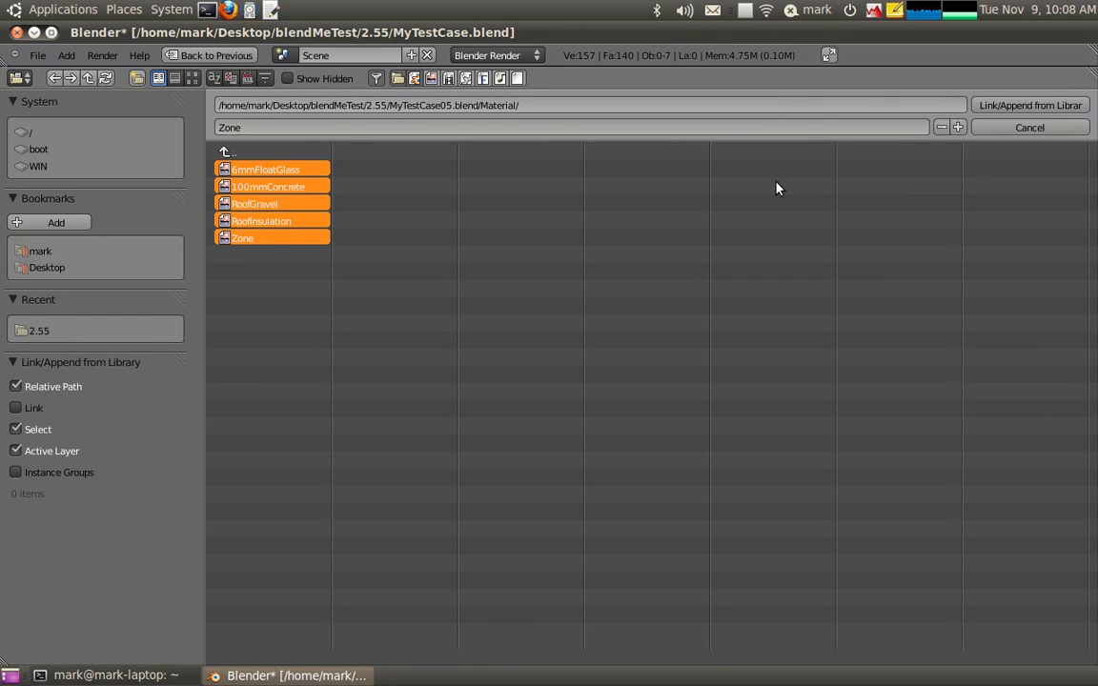
{"action": "left_click", "coordinate": [1034, 109]}
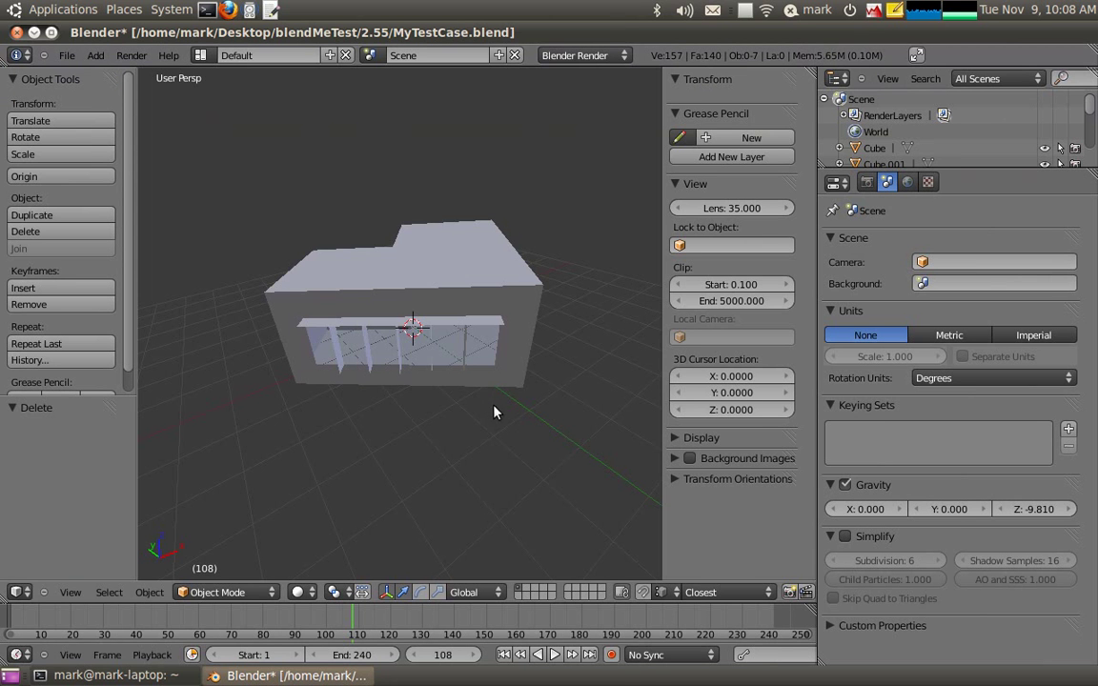
Enable the Architecture: BlendME add-on in the user preferences and close the preferences window.
{"action": "middle_click_drag", "start_coordinate": [530, 432], "coordinate": [334, 398]}
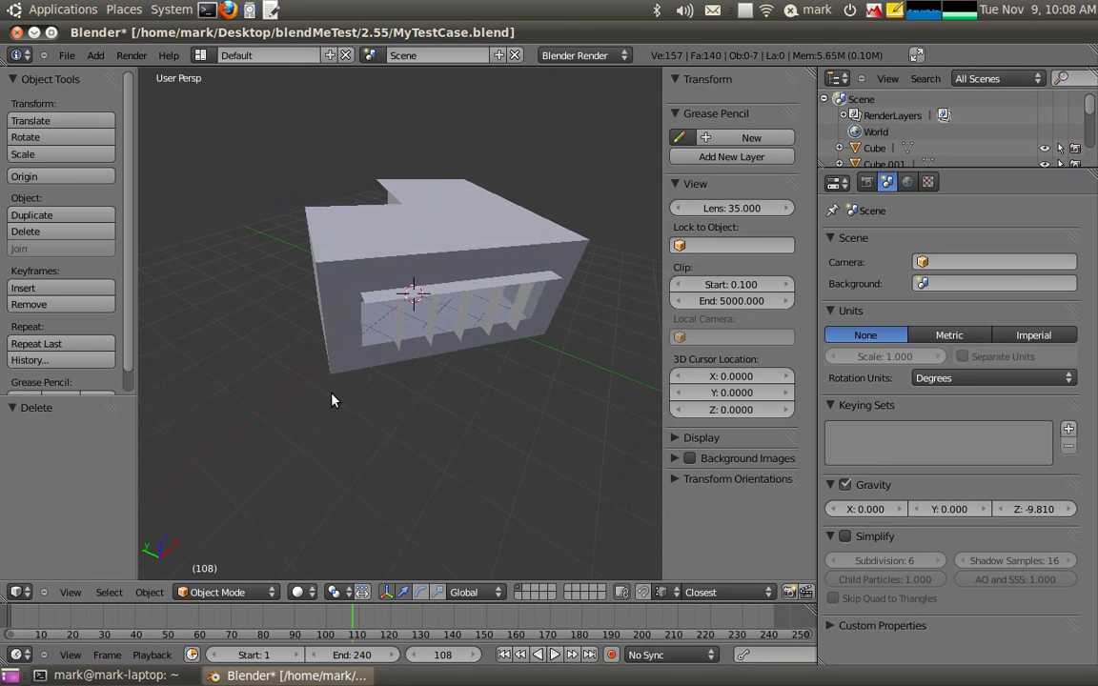
{"action": "key", "text": "ctrl+alt+u"}
{"action": "left_click", "coordinate": [334, 226]}
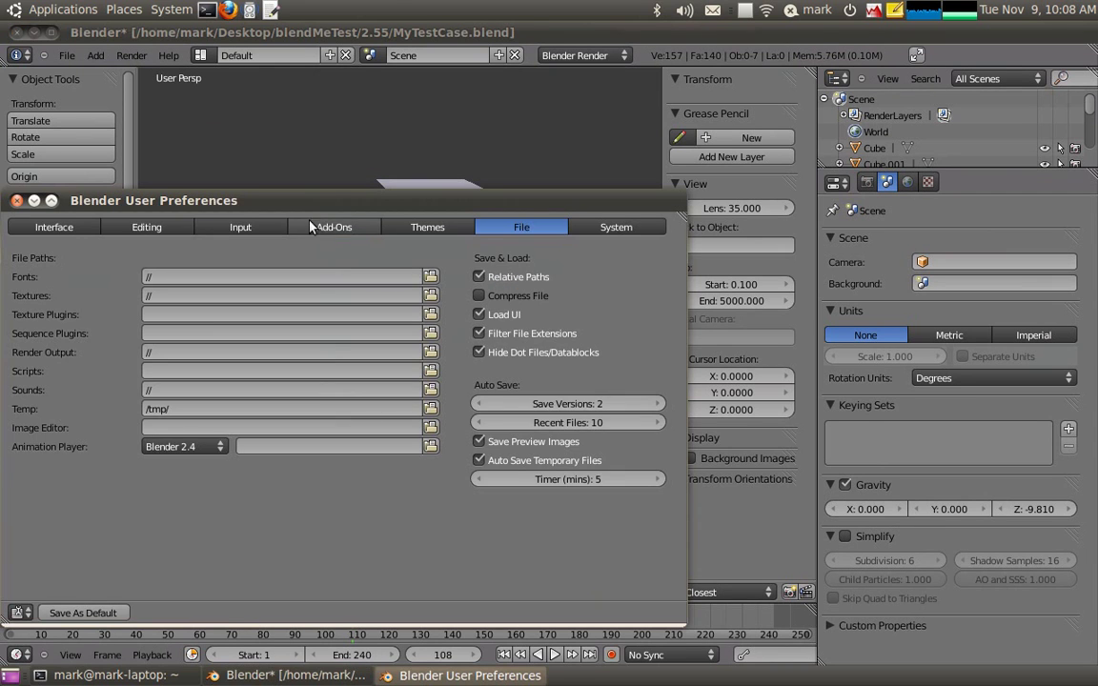
{"action": "left_click", "coordinate": [105, 378]}
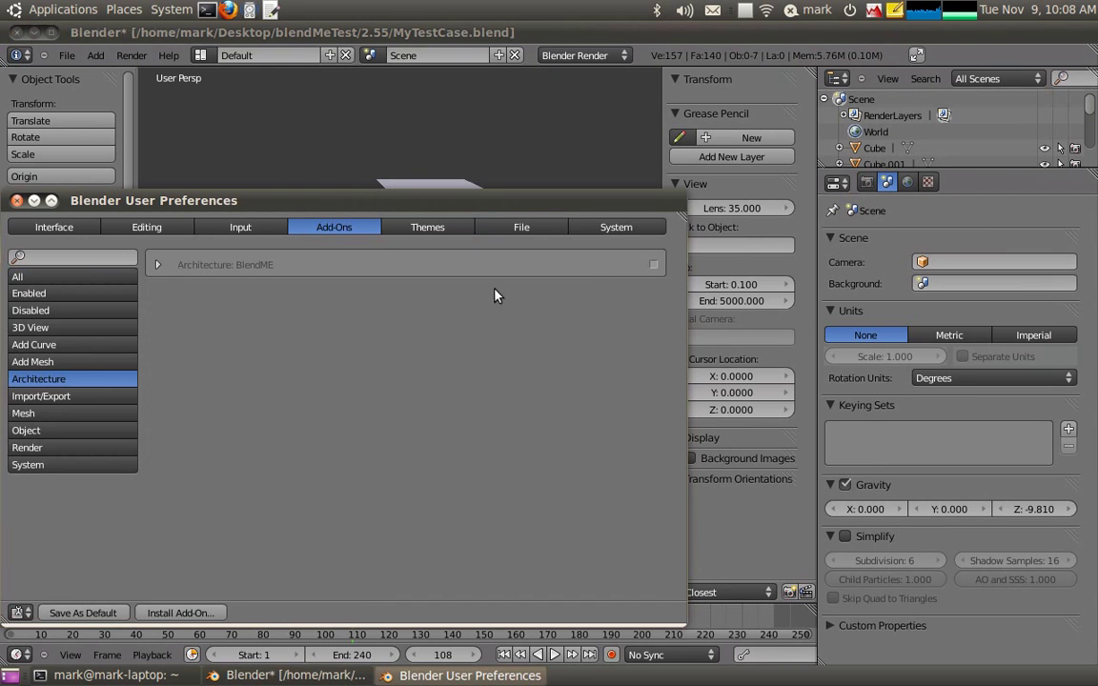
{"action": "left_click", "coordinate": [650, 267]}
{"action": "left_click", "coordinate": [16, 200]}
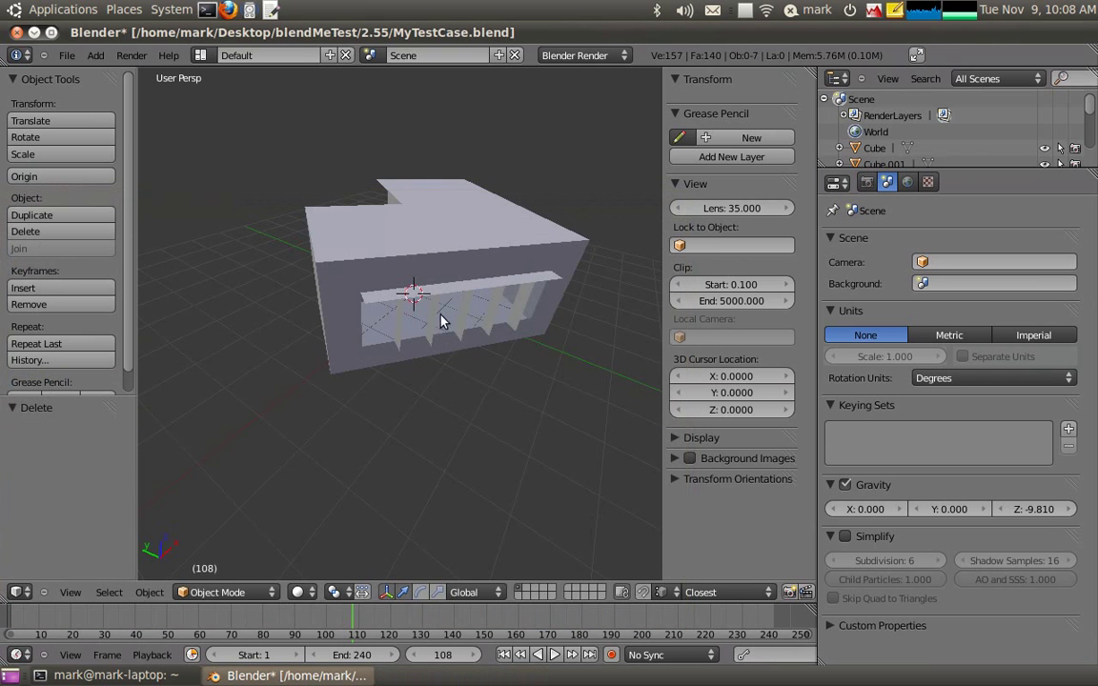
Replace the building shell's existing material with 100mmConcrete.
{"action": "middle_click_drag", "start_coordinate": [441, 322], "coordinate": [522, 380]}
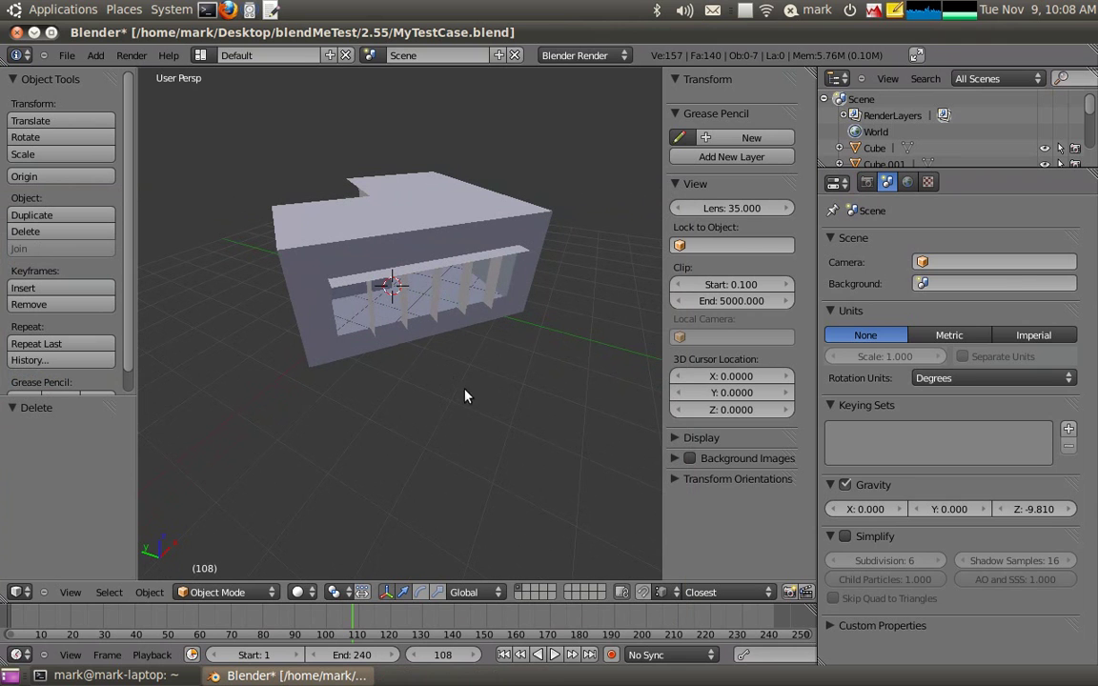
{"action": "right_click", "coordinate": [498, 314]}
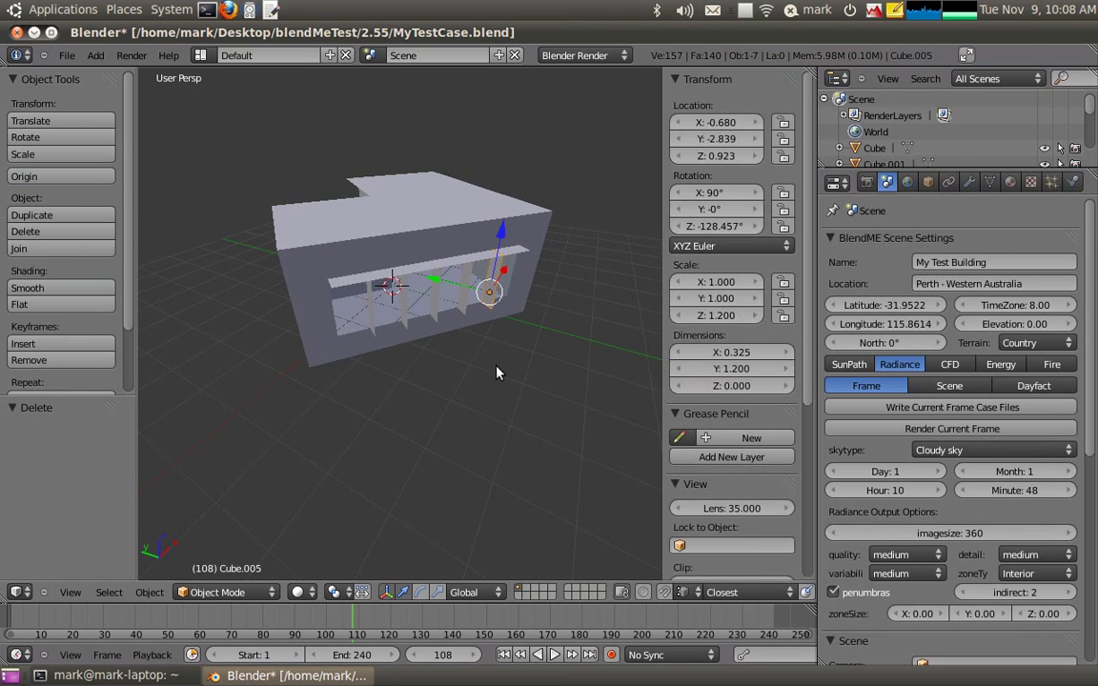
{"action": "middle_click_drag", "start_coordinate": [460, 353], "coordinate": [434, 372]}
{"action": "right_click", "coordinate": [424, 307]}
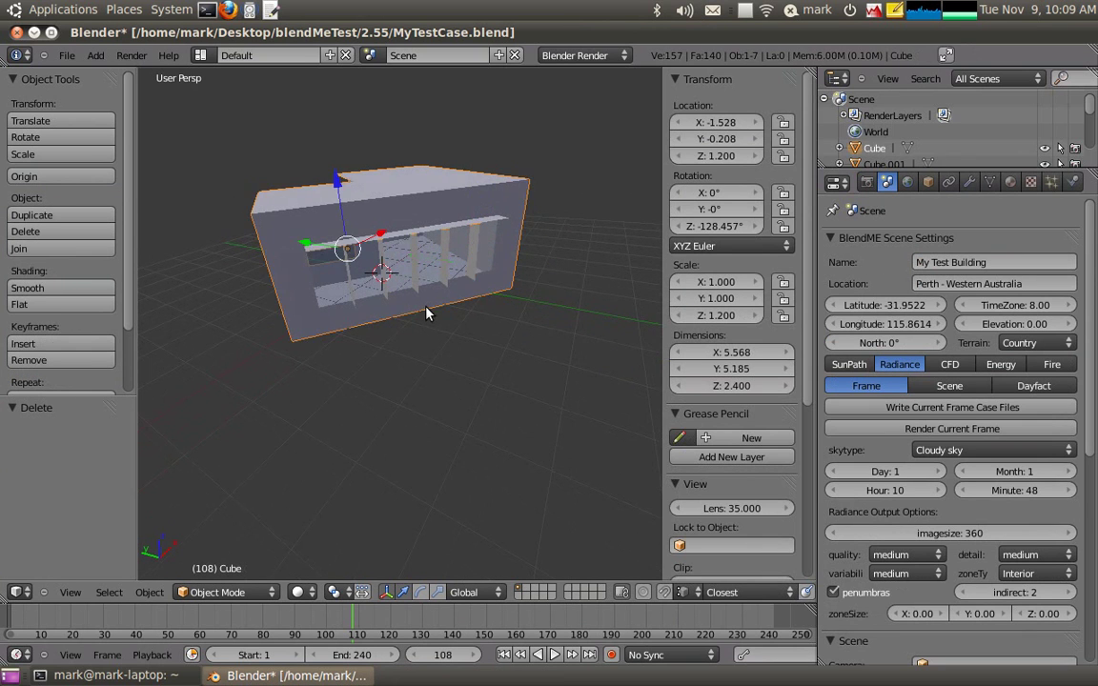
{"action": "middle_click_drag", "start_coordinate": [400, 333], "coordinate": [425, 324]}
{"action": "left_click", "coordinate": [1010, 183]}
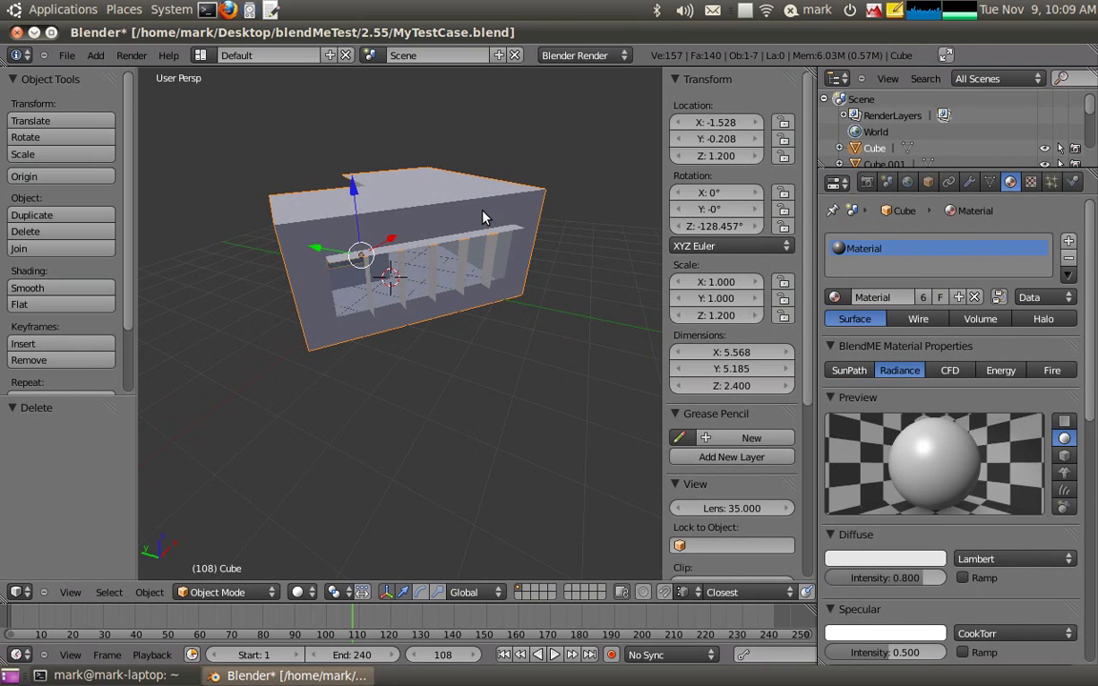
{"action": "left_click", "coordinate": [1069, 259]}
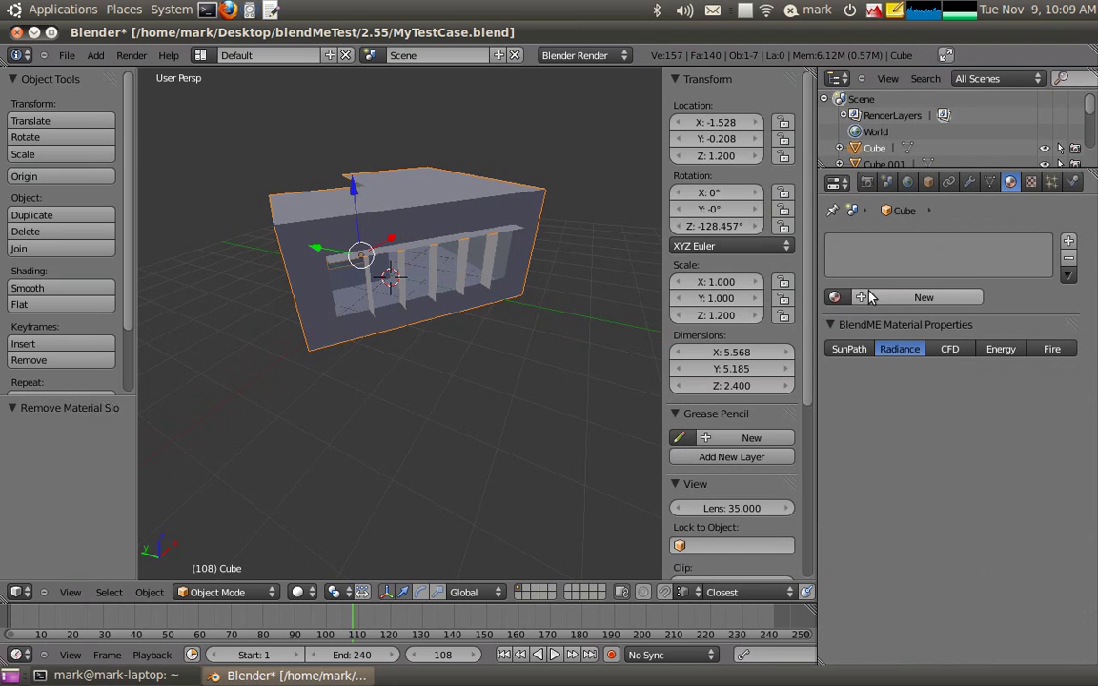
{"action": "left_click", "coordinate": [836, 298]}
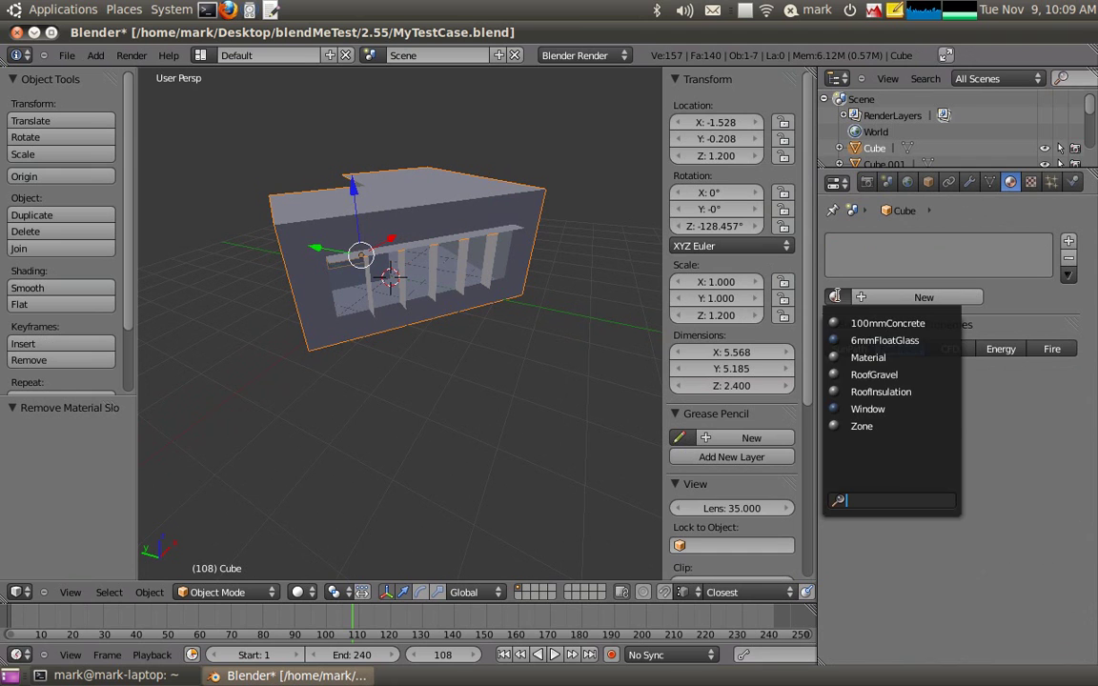
{"action": "left_click", "coordinate": [868, 325]}
Replace the window pane's existing material with 6mmFloatGlass.
{"action": "left_click", "coordinate": [420, 280]}
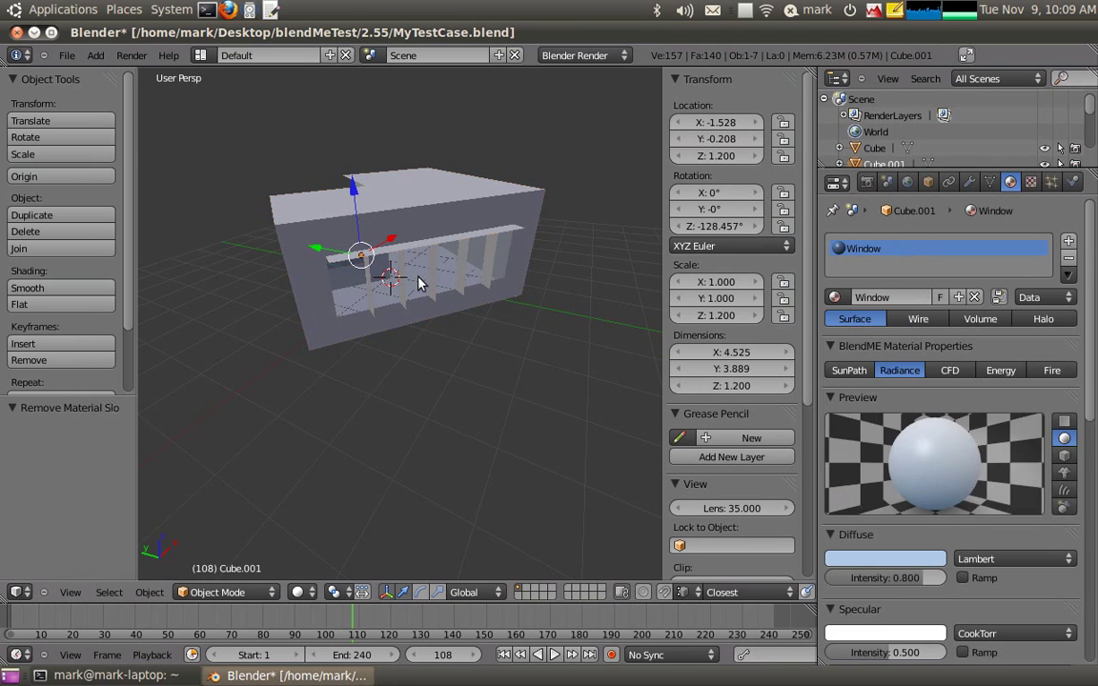
{"action": "left_click", "coordinate": [1069, 258]}
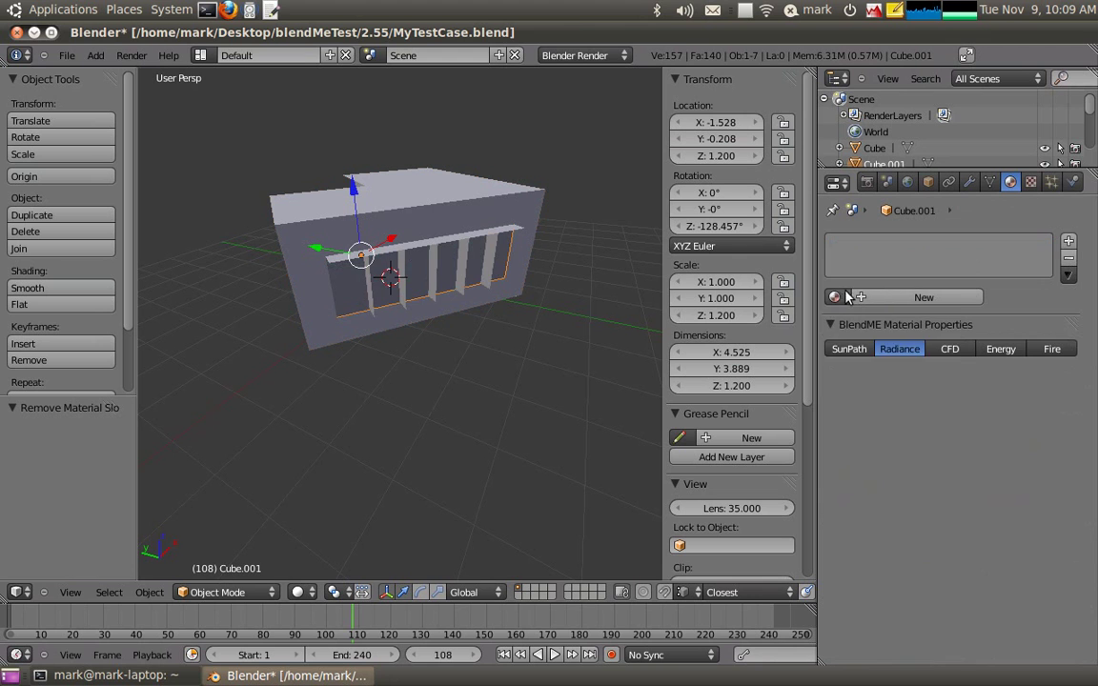
{"action": "left_click", "coordinate": [837, 296]}
{"action": "left_click", "coordinate": [822, 338]}
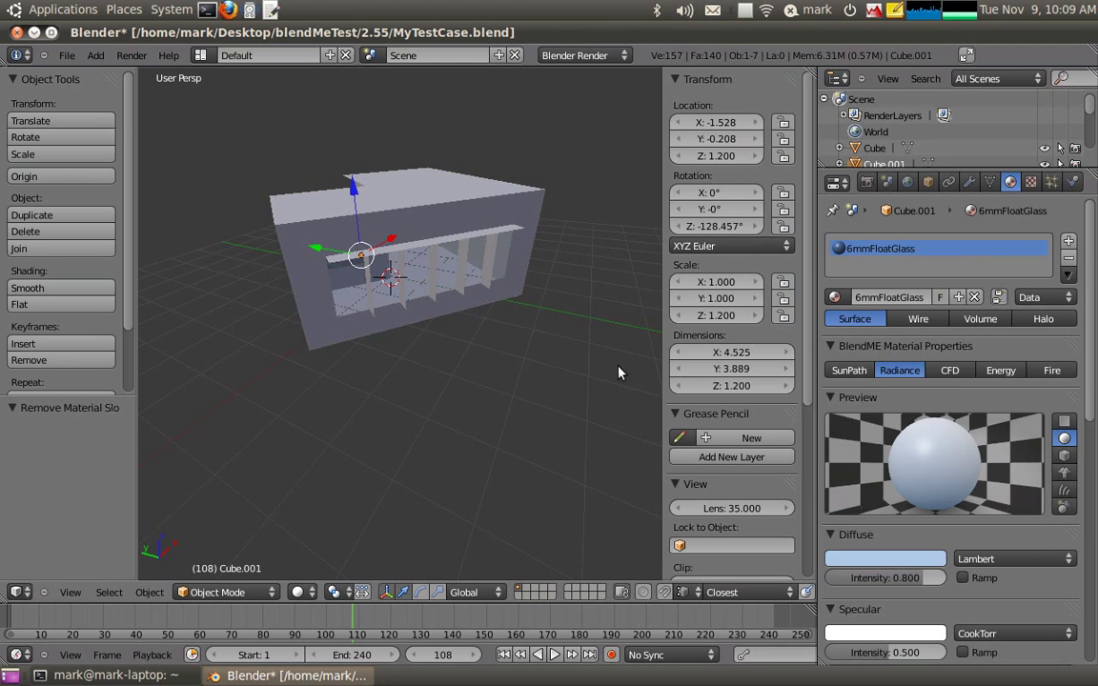
Add a cube mesh and raise it along Z by about 3.079, above the building's roof.
{"action": "middle_click_drag", "start_coordinate": [386, 392], "coordinate": [476, 326]}
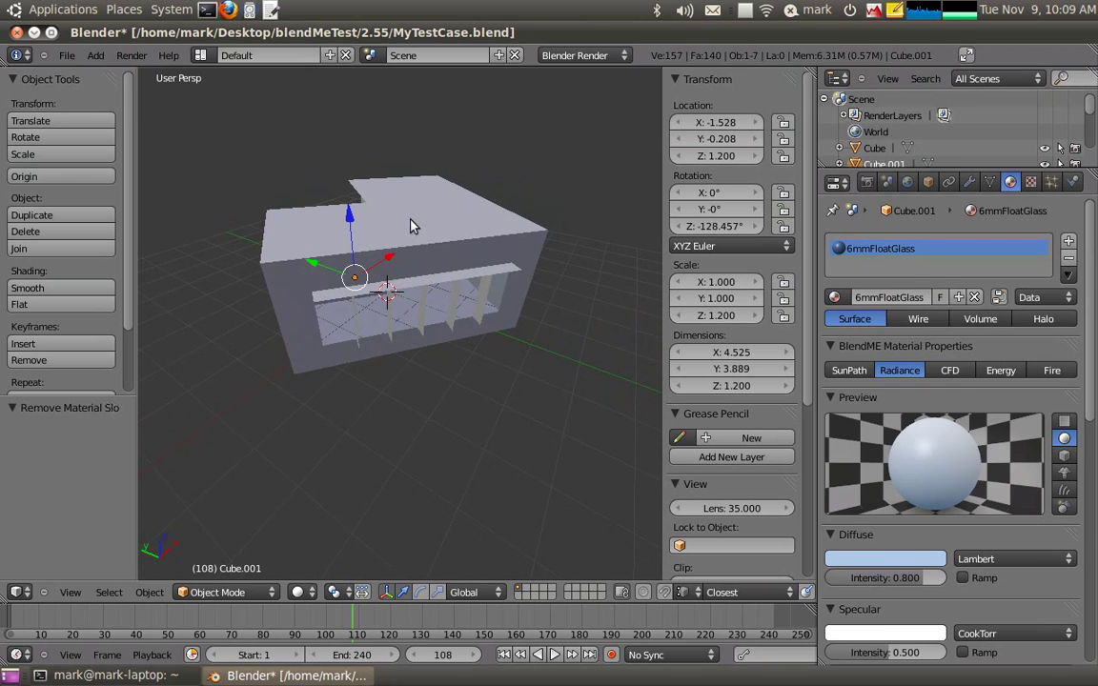
{"action": "left_click", "coordinate": [96, 55]}
{"action": "mouse_move", "coordinate": [103, 72]}
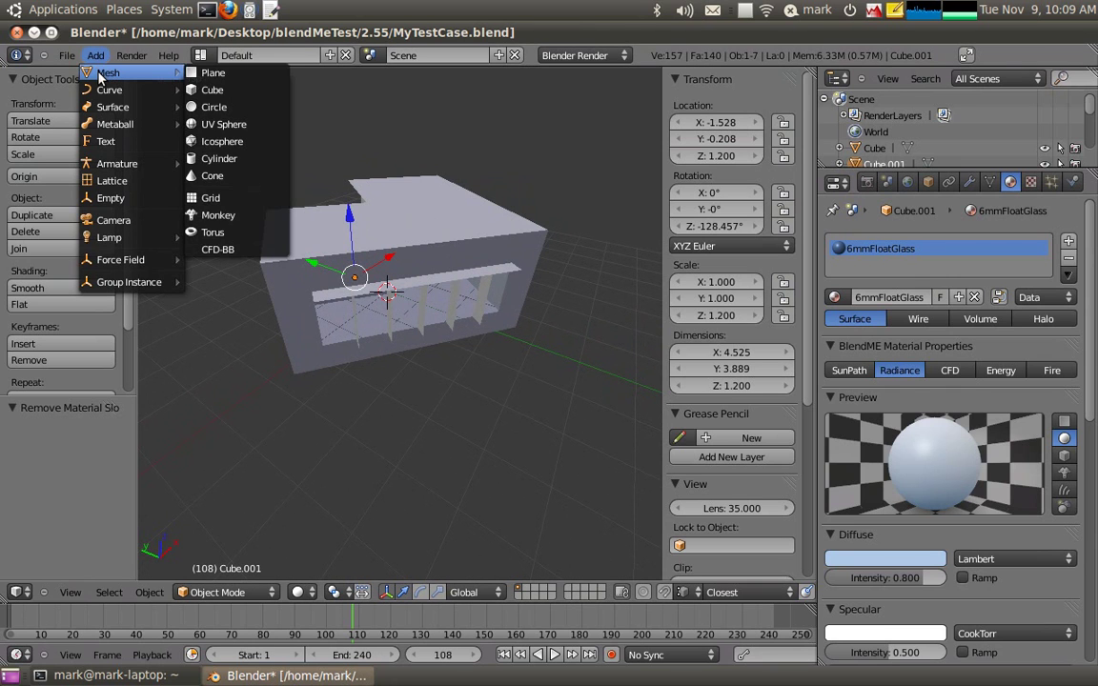
{"action": "left_click", "coordinate": [218, 89]}
{"action": "middle_click_drag", "start_coordinate": [348, 259], "coordinate": [358, 243]}
{"action": "key", "text": "g"}
{"action": "key", "text": "z"}
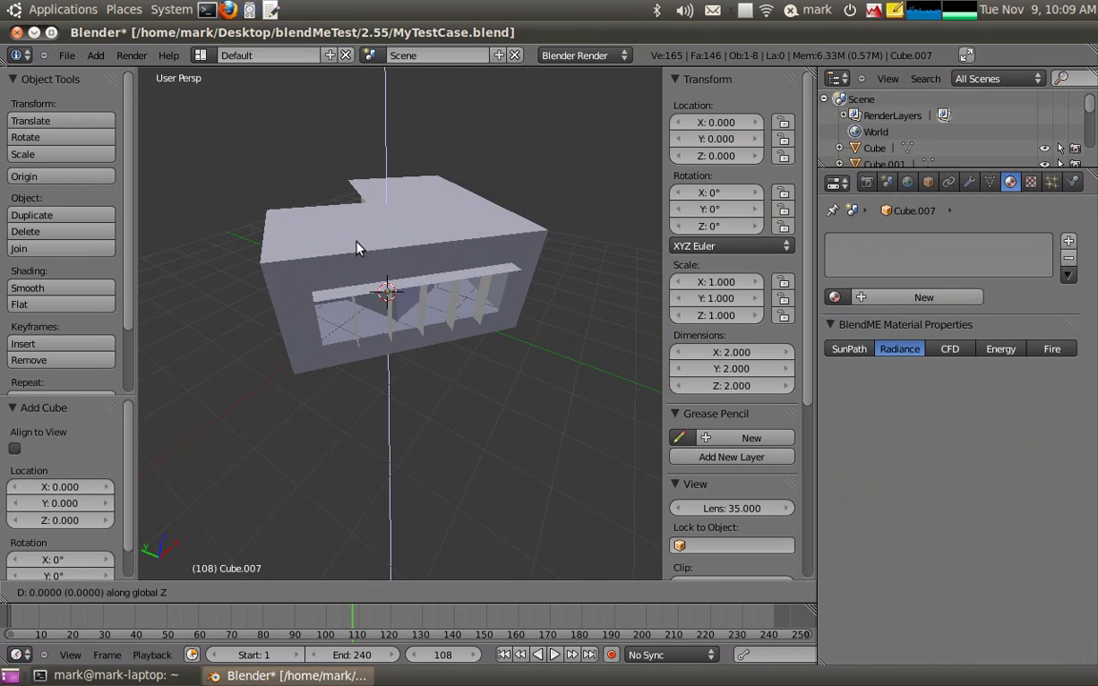
{"action": "left_click", "coordinate": [400, 195]}
Scale the new cube down to about 0.171 and assign it the Zone material.
{"action": "middle_click_drag", "start_coordinate": [401, 196], "coordinate": [448, 383]}
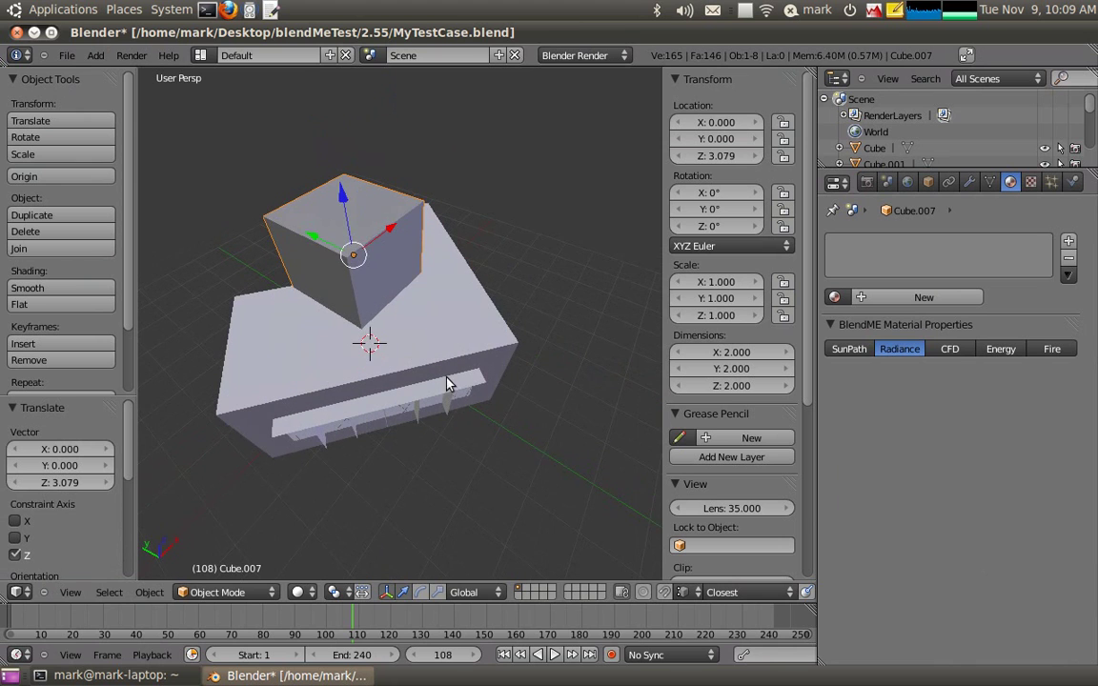
{"action": "key", "text": "s"}
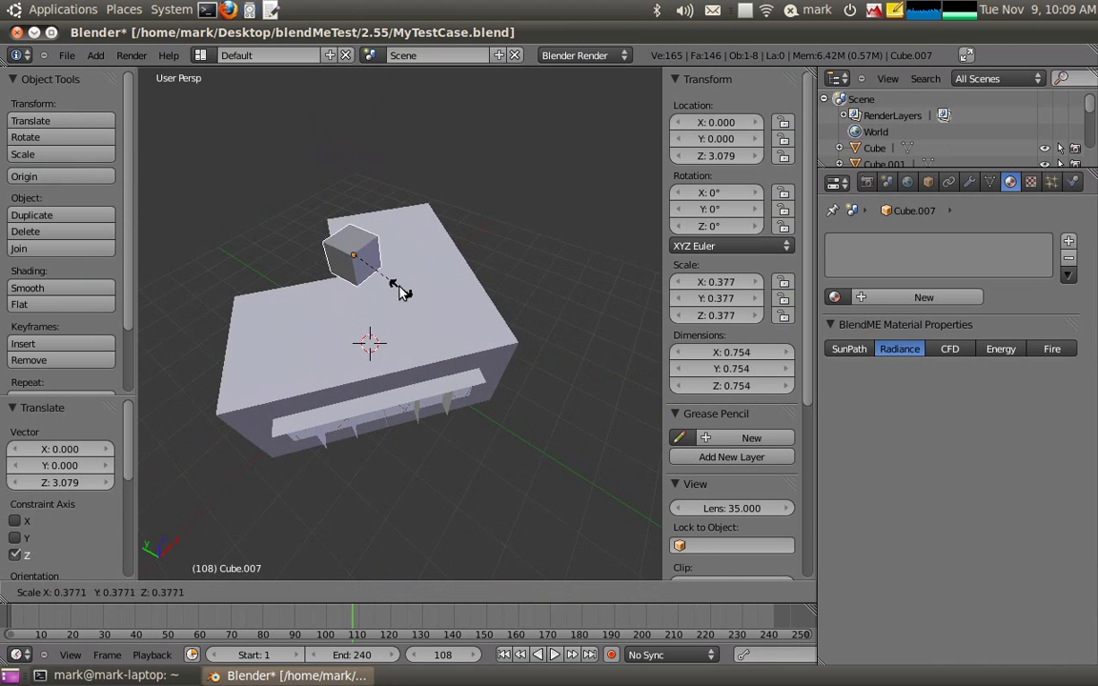
{"action": "left_click", "coordinate": [373, 274]}
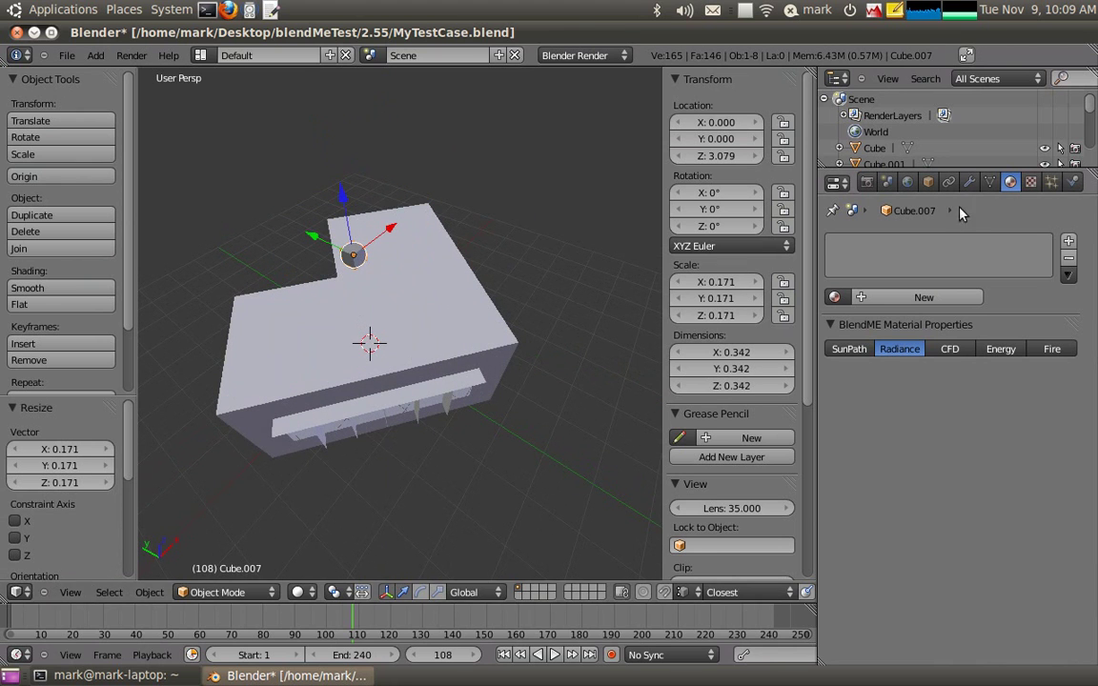
{"action": "left_click", "coordinate": [836, 297]}
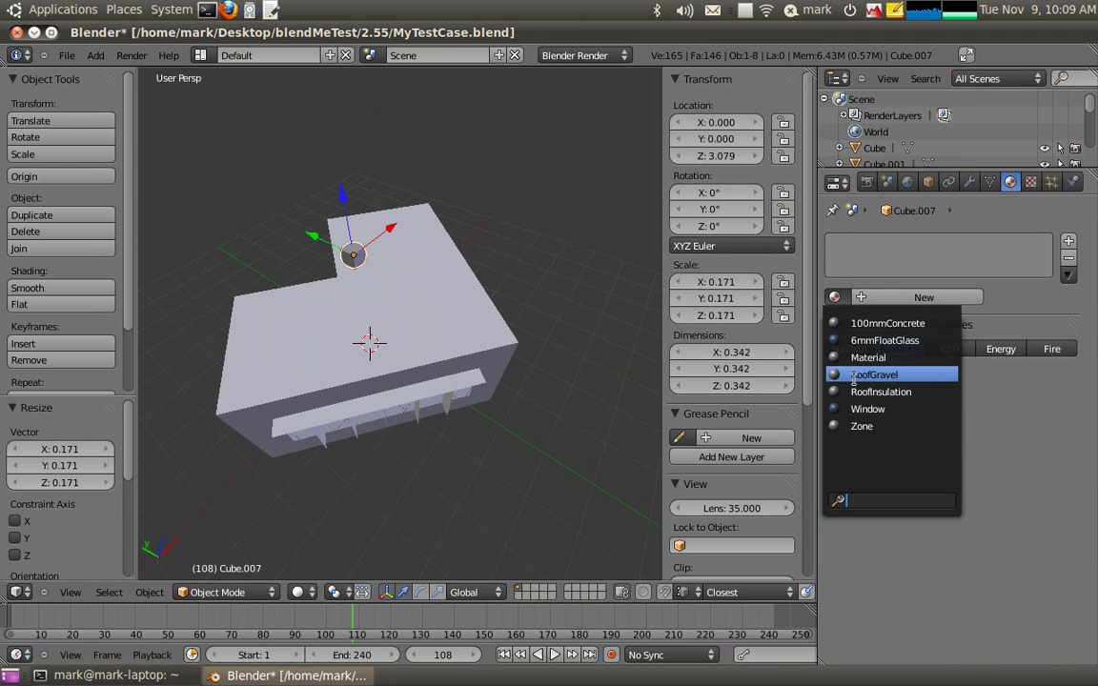
{"action": "left_click", "coordinate": [860, 426]}
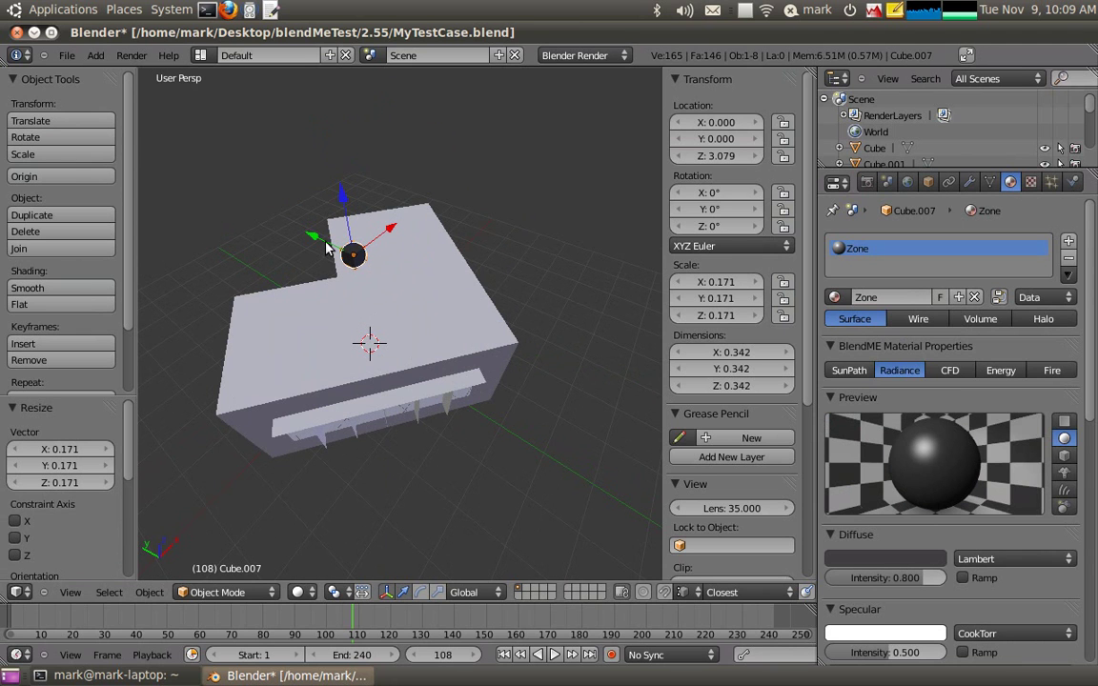
Move the zone cube about -1.498 along Y and -1.957 along Z so it sits inside the building.
{"action": "key", "text": "g"}
{"action": "key", "text": "y"}
{"action": "left_click", "coordinate": [419, 306]}
{"action": "middle_click_drag", "start_coordinate": [420, 305], "coordinate": [446, 263]}
{"action": "key", "text": "g"}
{"action": "key", "text": "z"}
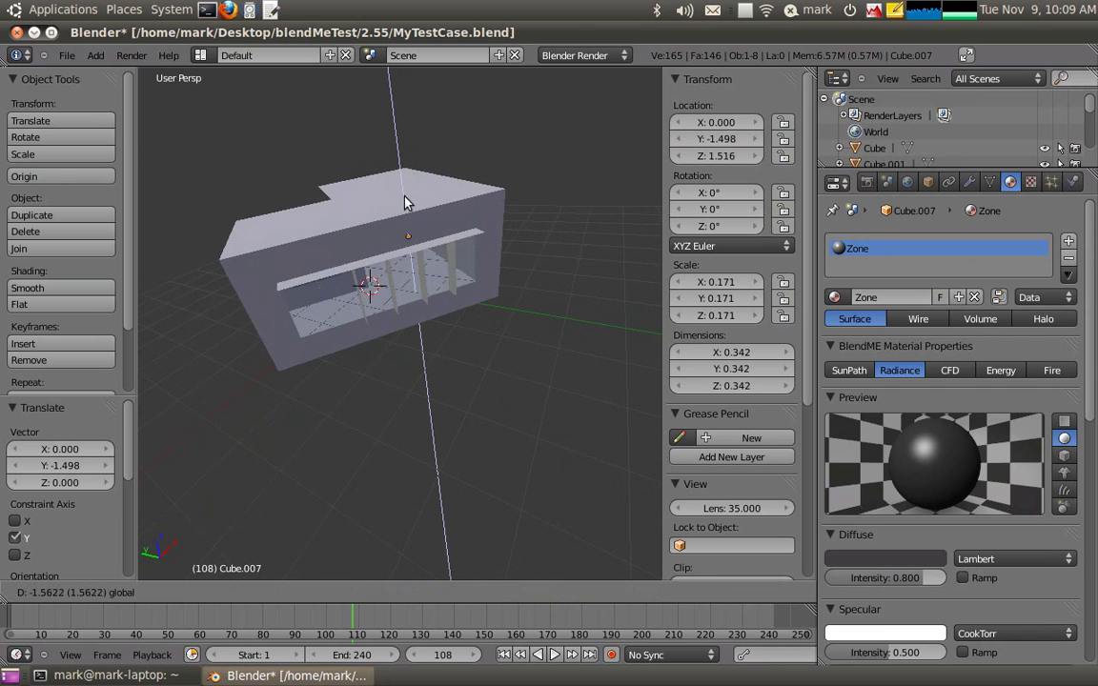
{"action": "left_click", "coordinate": [398, 227]}
{"action": "middle_click_drag", "start_coordinate": [398, 227], "coordinate": [506, 360]}
Select the building shell and display its BlendME Energy object properties.
{"action": "right_click", "coordinate": [444, 307]}
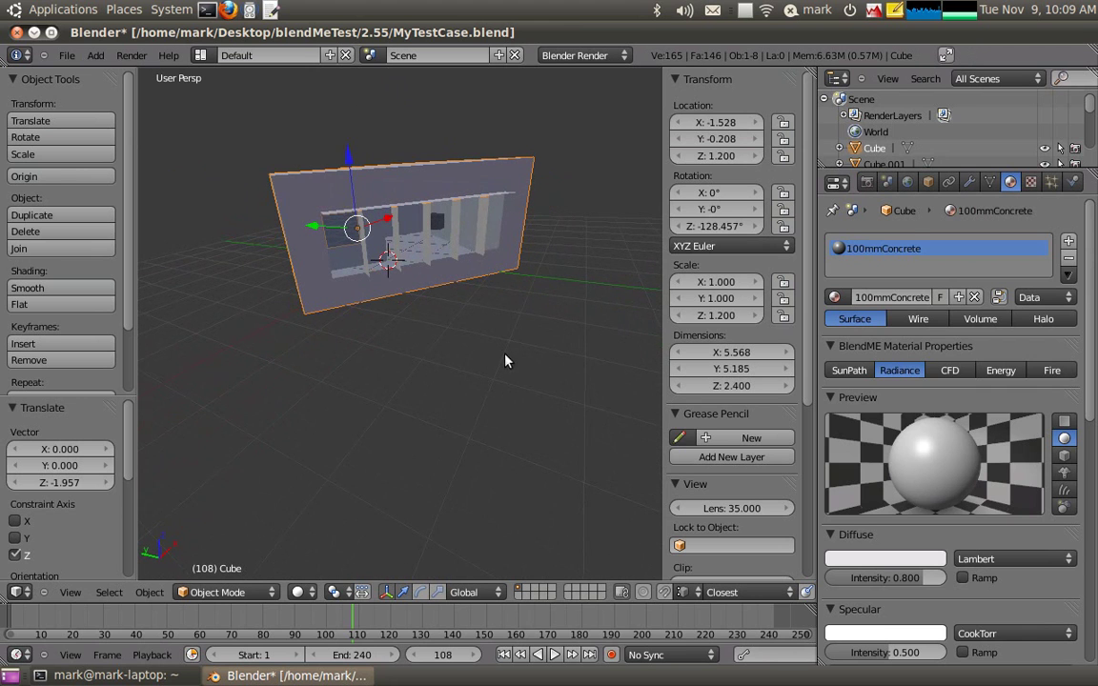
{"action": "left_click", "coordinate": [930, 182]}
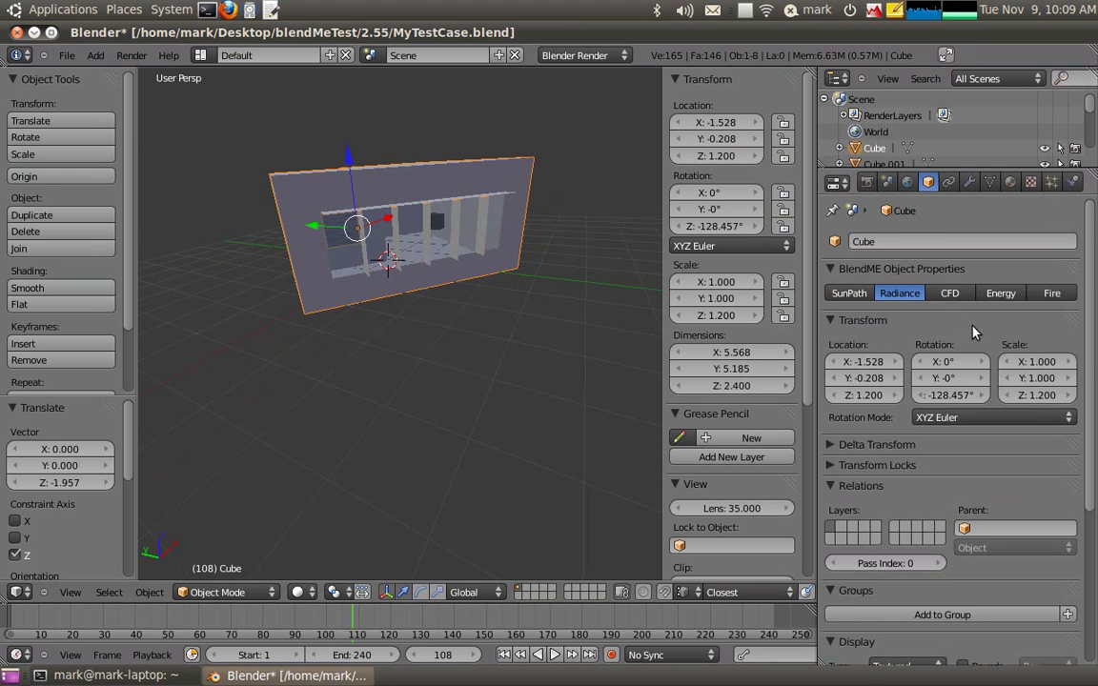
{"action": "left_click", "coordinate": [1000, 294]}
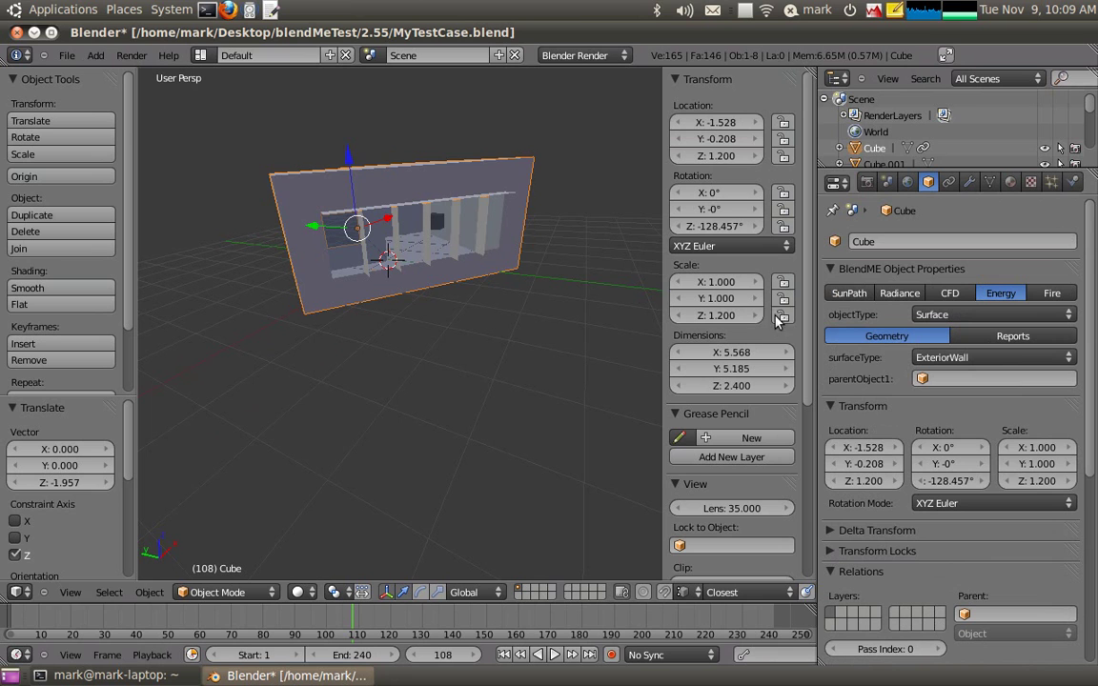
Set the small cube's energy object type to Zone and rename the cube Zone01.
{"action": "right_click", "coordinate": [447, 227]}
{"action": "right_click", "coordinate": [440, 221]}
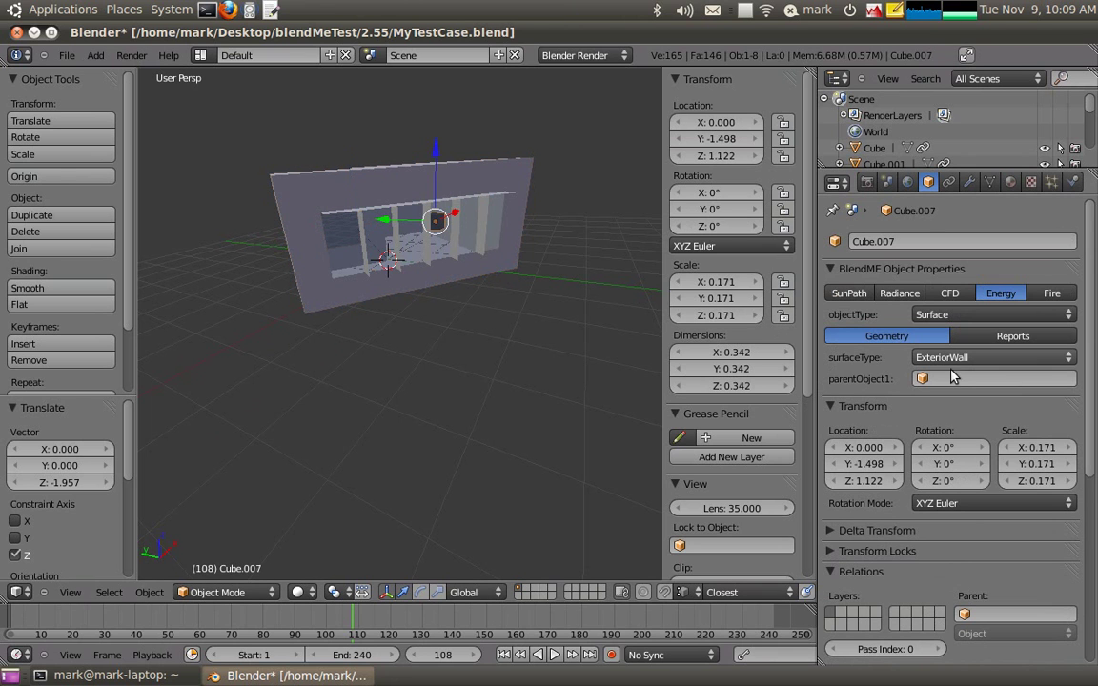
{"action": "left_click", "coordinate": [963, 321]}
{"action": "left_click", "coordinate": [954, 297]}
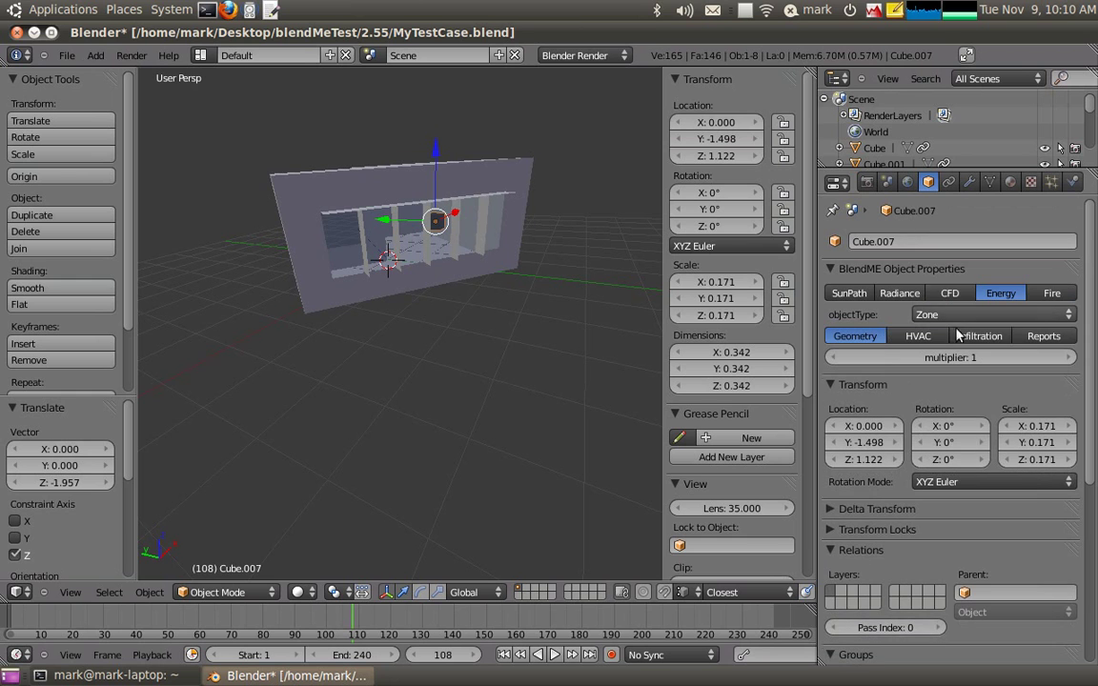
{"action": "left_click", "coordinate": [921, 241]}
{"action": "type", "text": "Zone01"}
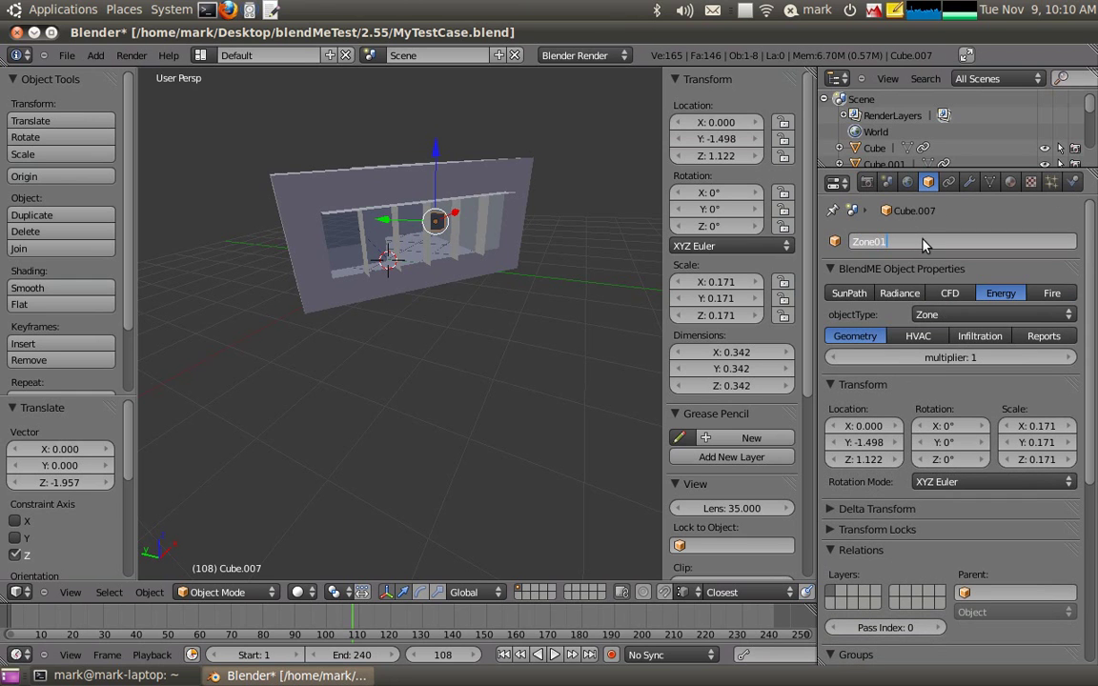
{"action": "key", "text": "Return"}
Assign Zone01 as parentObject1 of the building shell.
{"action": "right_click", "coordinate": [476, 271]}
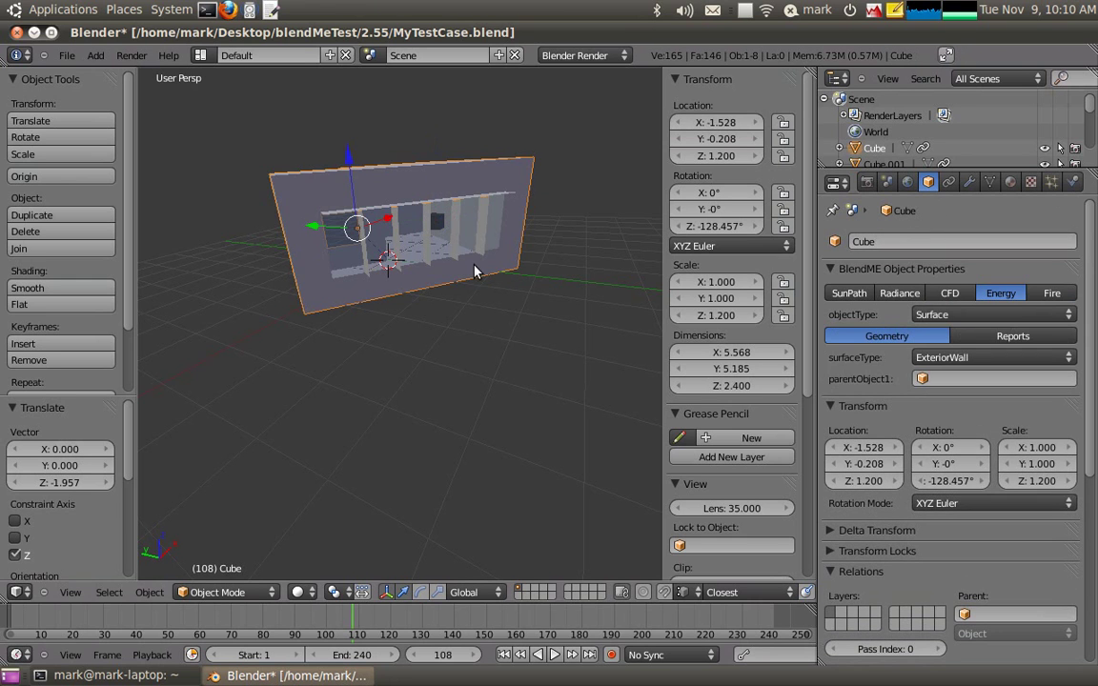
{"action": "left_click", "coordinate": [955, 378]}
{"action": "type", "text": "Z"}
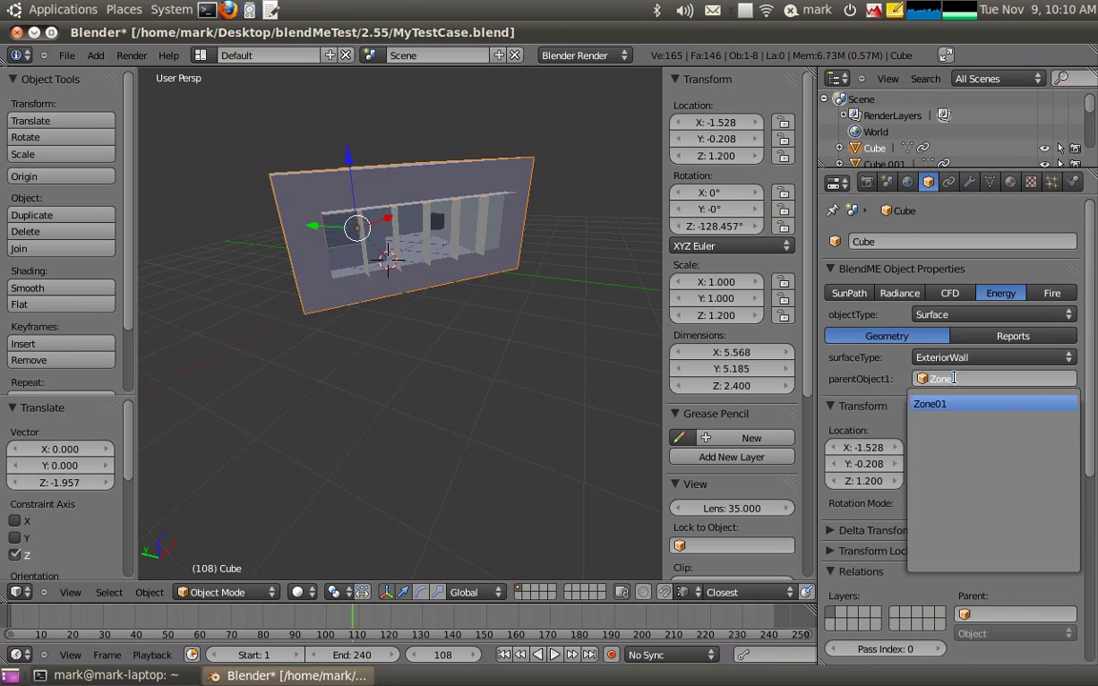
{"action": "type", "text": "one"}
{"action": "key", "text": "Return"}
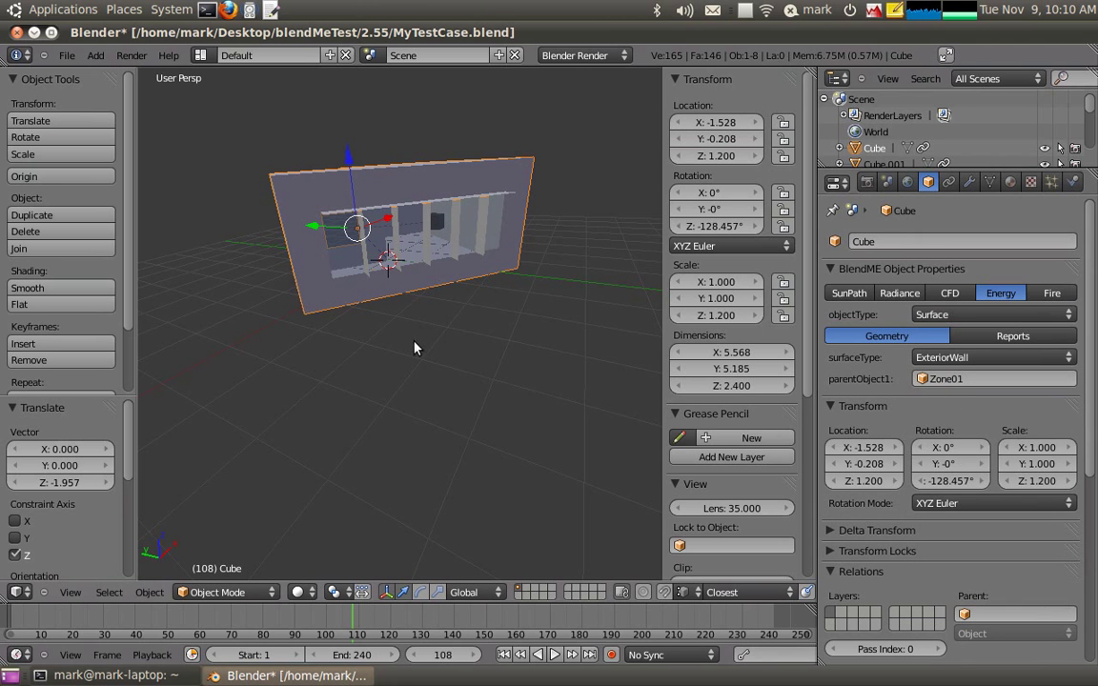
Set the window pane's energy object type to Opening.
{"action": "middle_click_drag", "start_coordinate": [413, 348], "coordinate": [513, 263]}
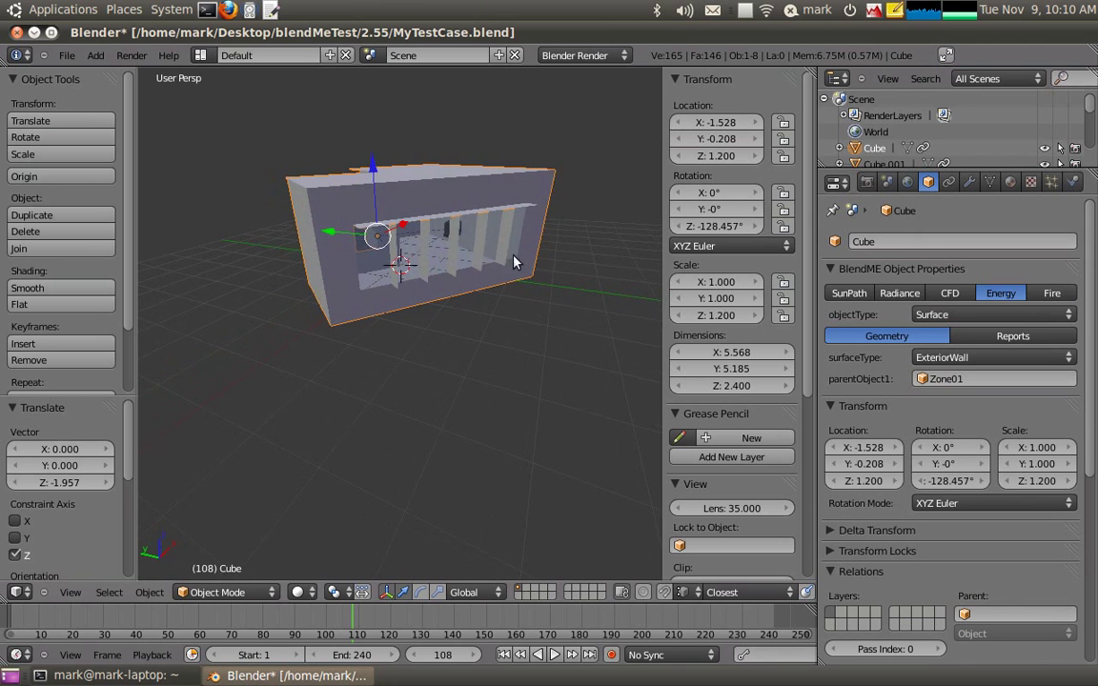
{"action": "right_click", "coordinate": [442, 257]}
{"action": "right_click", "coordinate": [441, 257]}
{"action": "right_click", "coordinate": [441, 259]}
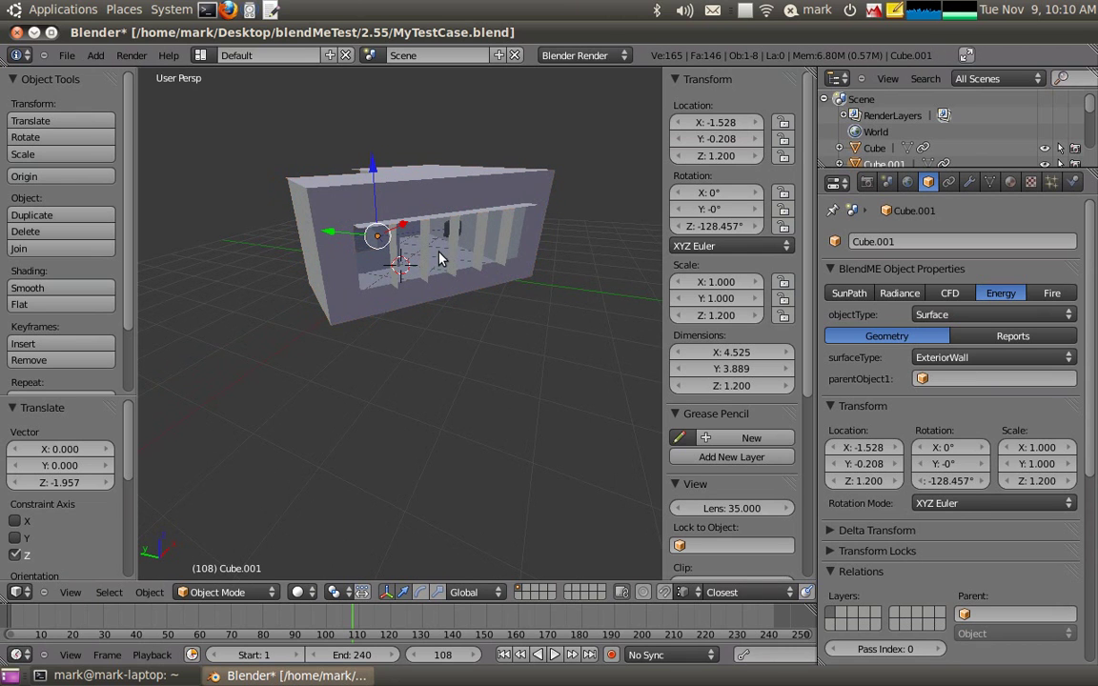
{"action": "left_click", "coordinate": [961, 321]}
{"action": "left_click", "coordinate": [949, 251]}
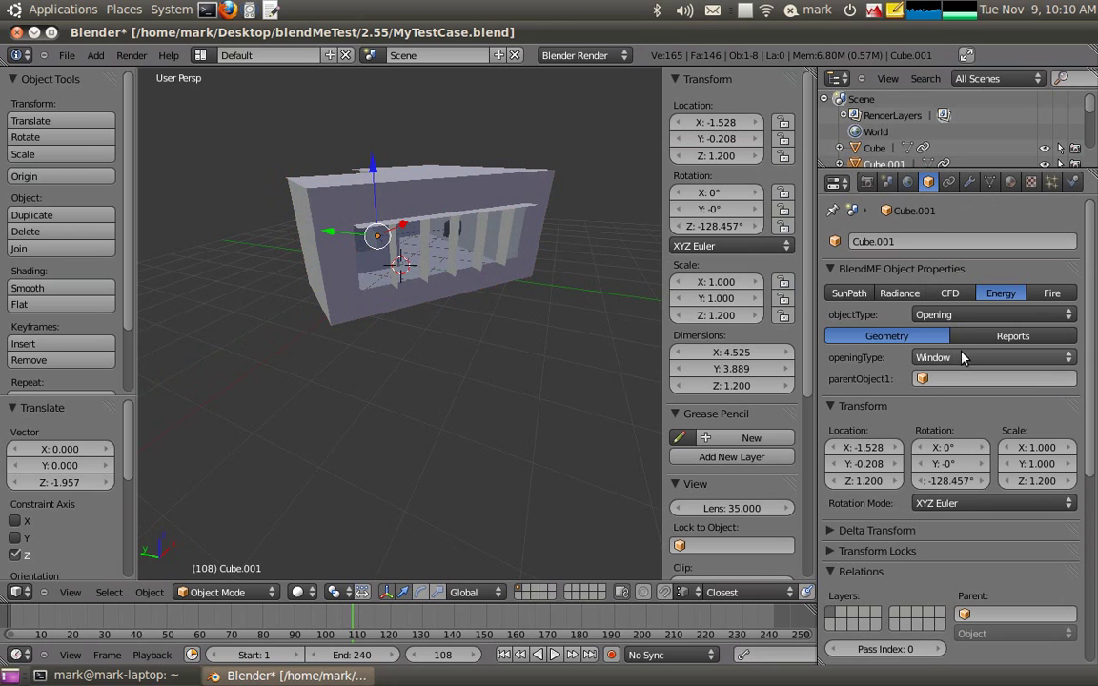
{"action": "middle_click_drag", "start_coordinate": [498, 334], "coordinate": [494, 327]}
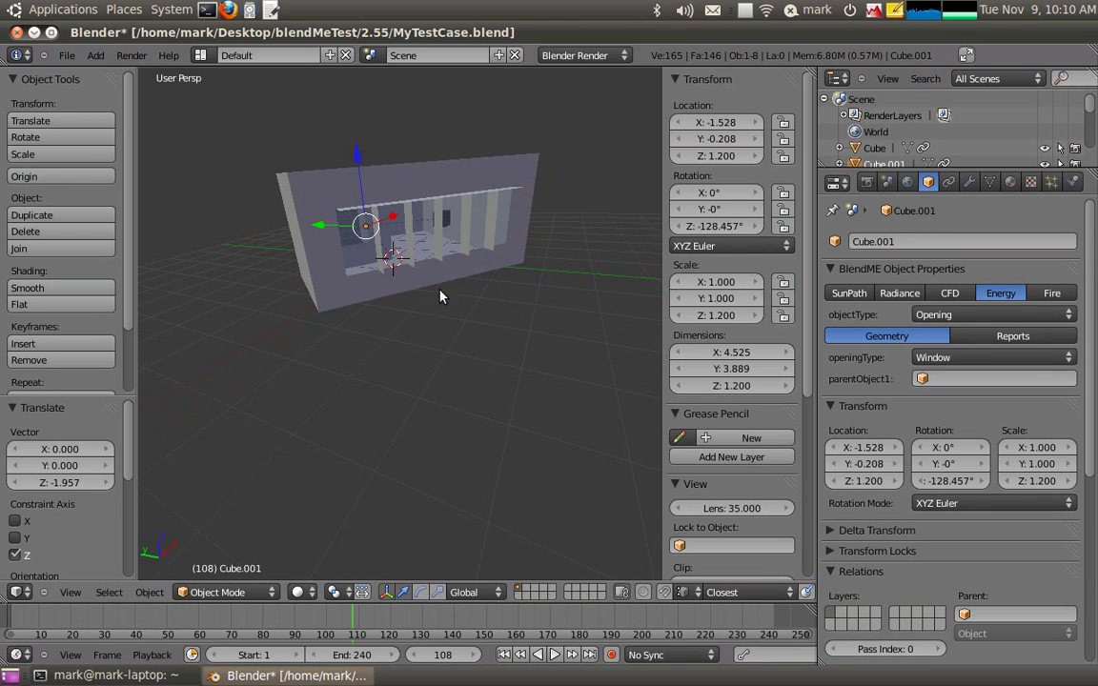
Move the Zone01 cube to layer 11, separate from the building geometry.
{"action": "middle_click_drag", "start_coordinate": [450, 294], "coordinate": [420, 261]}
{"action": "right_click", "coordinate": [440, 230]}
{"action": "key", "text": "m"}
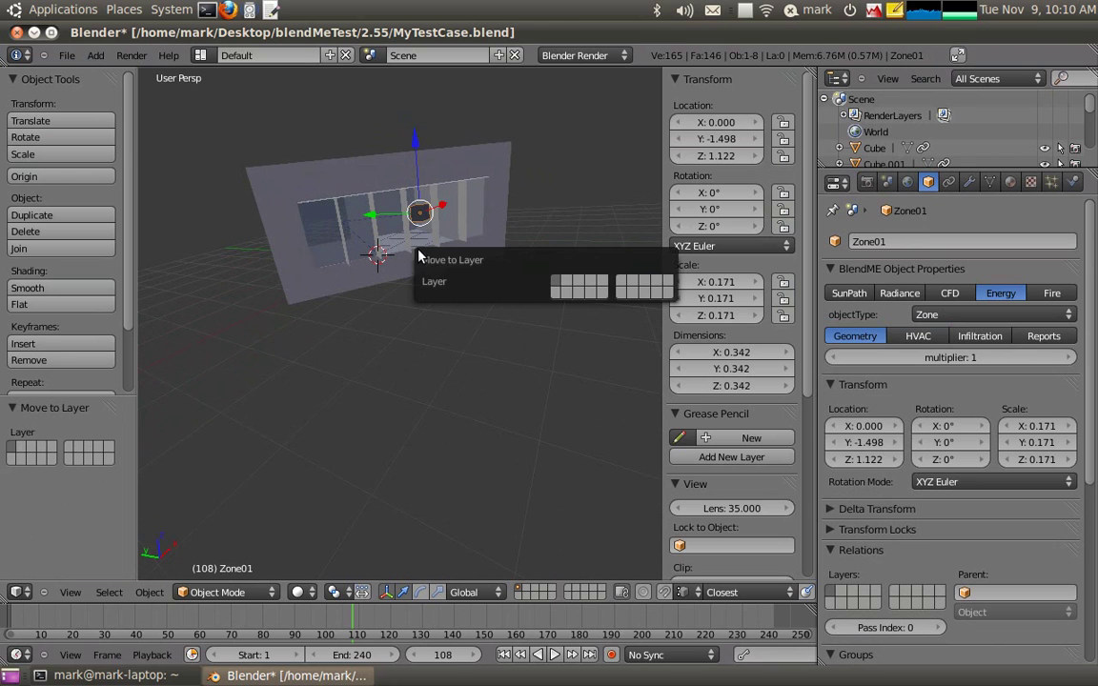
{"action": "left_click", "coordinate": [559, 295]}
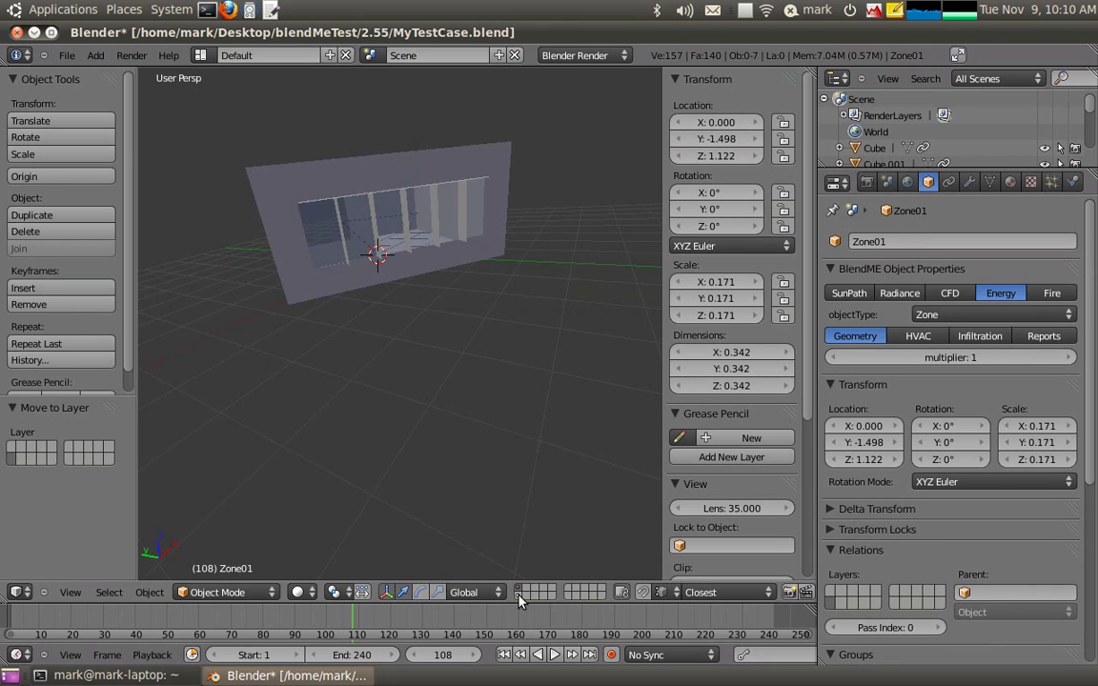
Select all the building objects on the first layer and run explodeLinkedFlatFaces on them.
{"action": "key", "text": "2"}
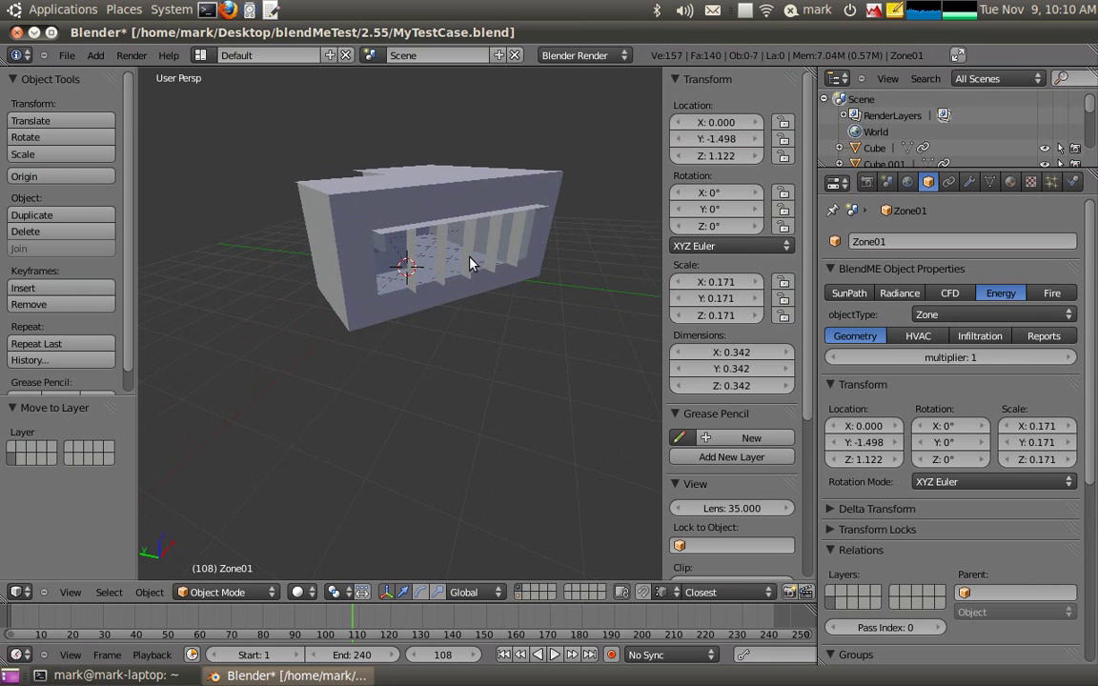
{"action": "key", "text": "a"}
{"action": "key", "text": "a"}
{"action": "key", "text": "a"}
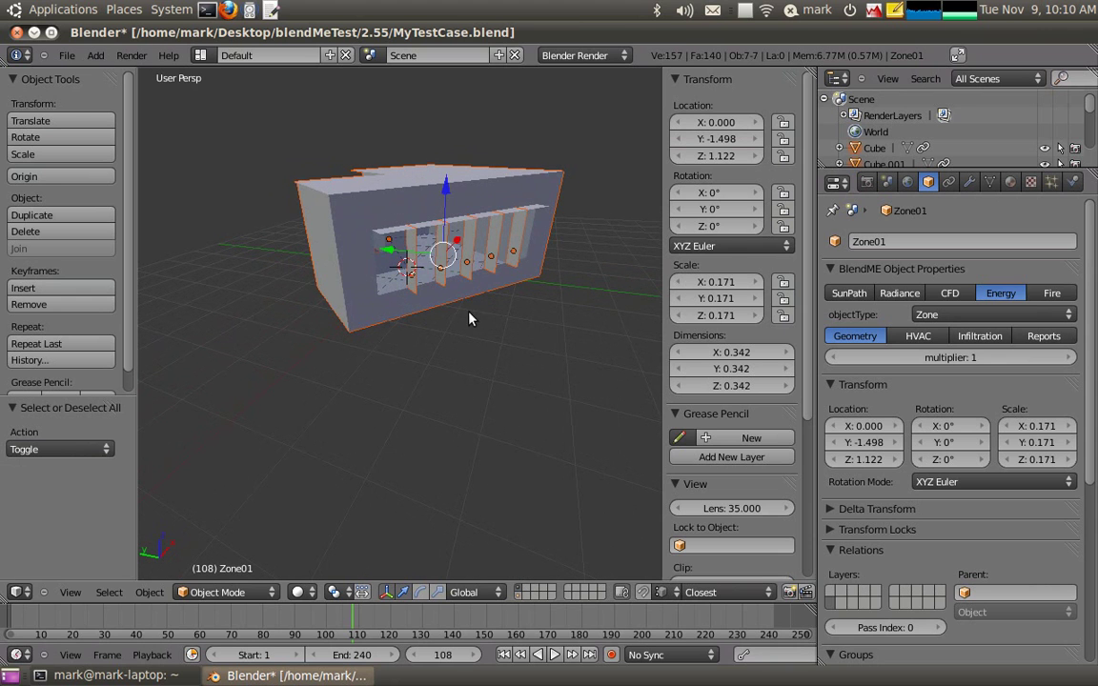
{"action": "key", "text": "KP_4"}
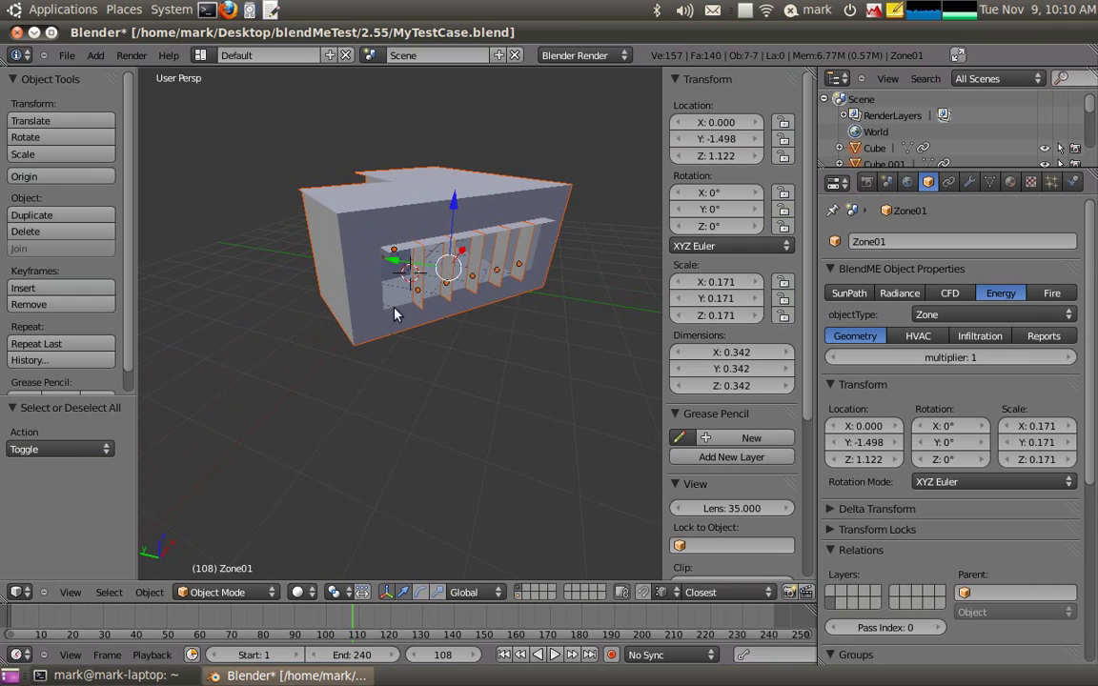
{"action": "key", "text": "KP_4"}
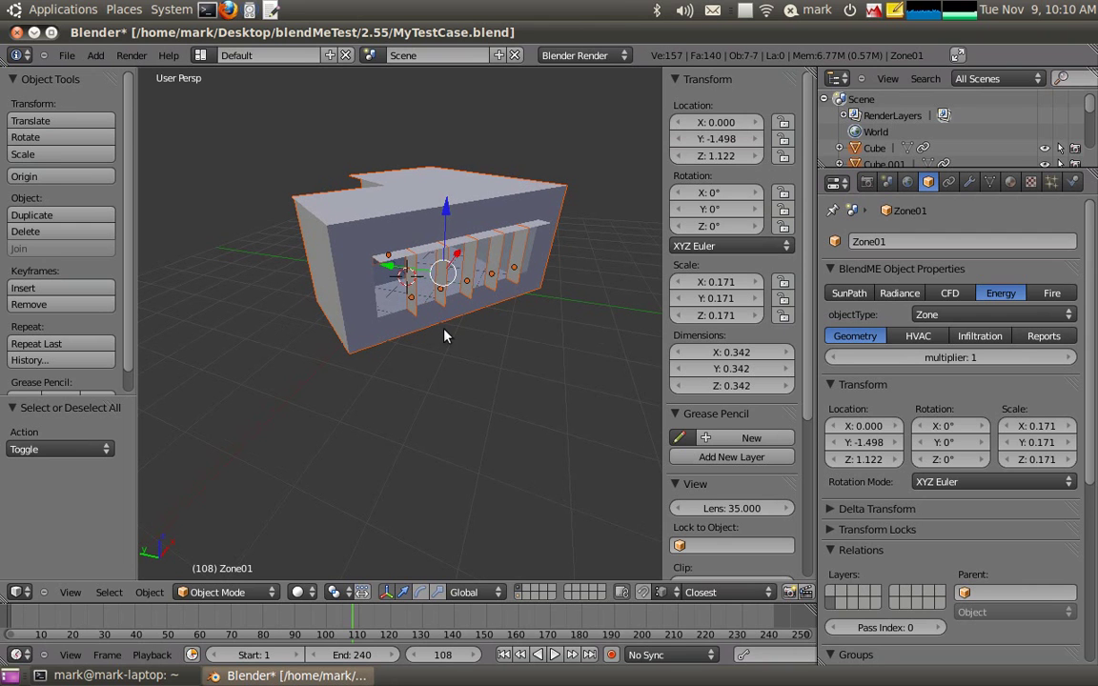
{"action": "key", "text": "space"}
{"action": "type", "text": "explod"}
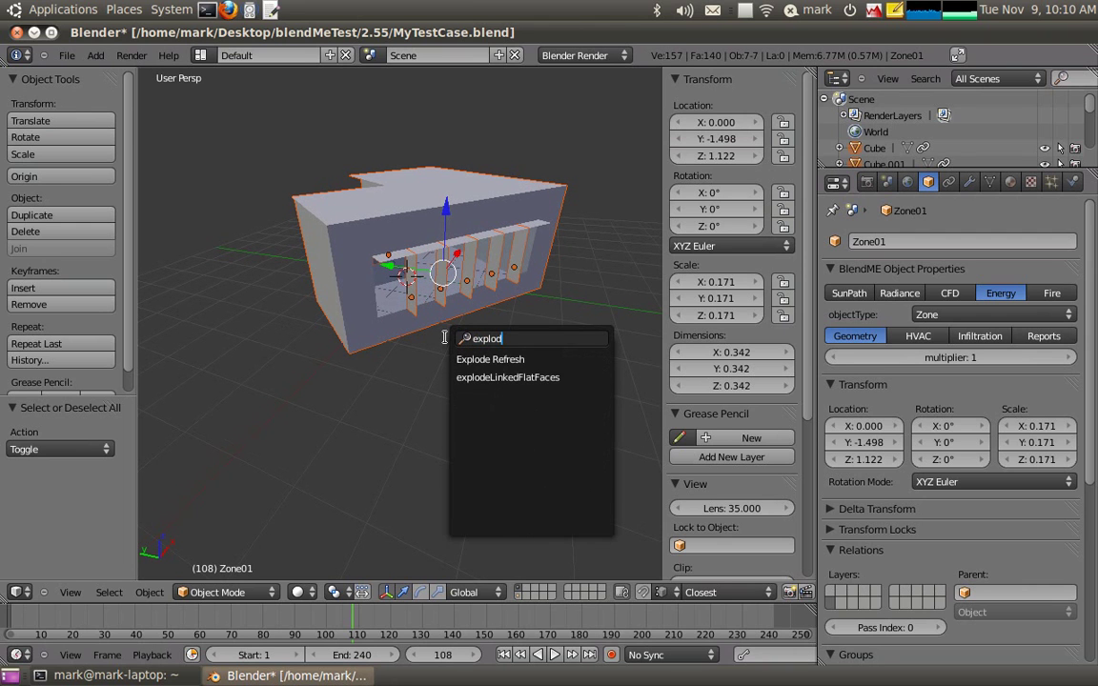
{"action": "left_click", "coordinate": [539, 378]}
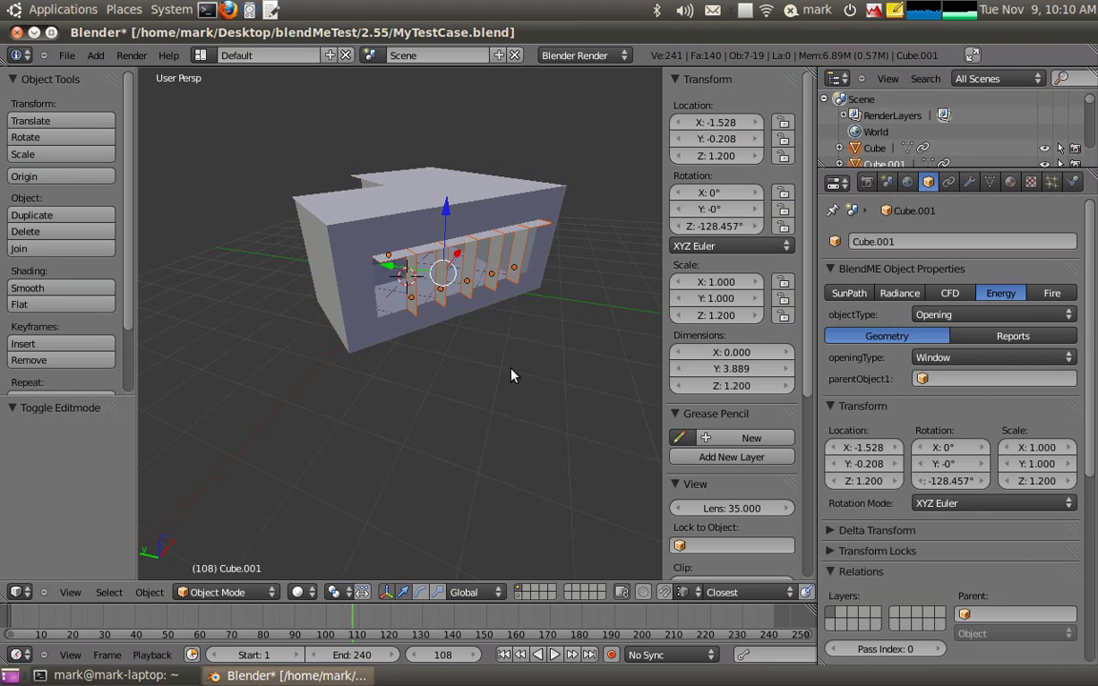
Inspect the exploded wall and roof faces one by one with their energy properties.
{"action": "middle_click_drag", "start_coordinate": [337, 382], "coordinate": [355, 382]}
{"action": "right_click", "coordinate": [421, 253]}
{"action": "middle_click_drag", "start_coordinate": [422, 252], "coordinate": [470, 349]}
{"action": "right_click", "coordinate": [380, 212]}
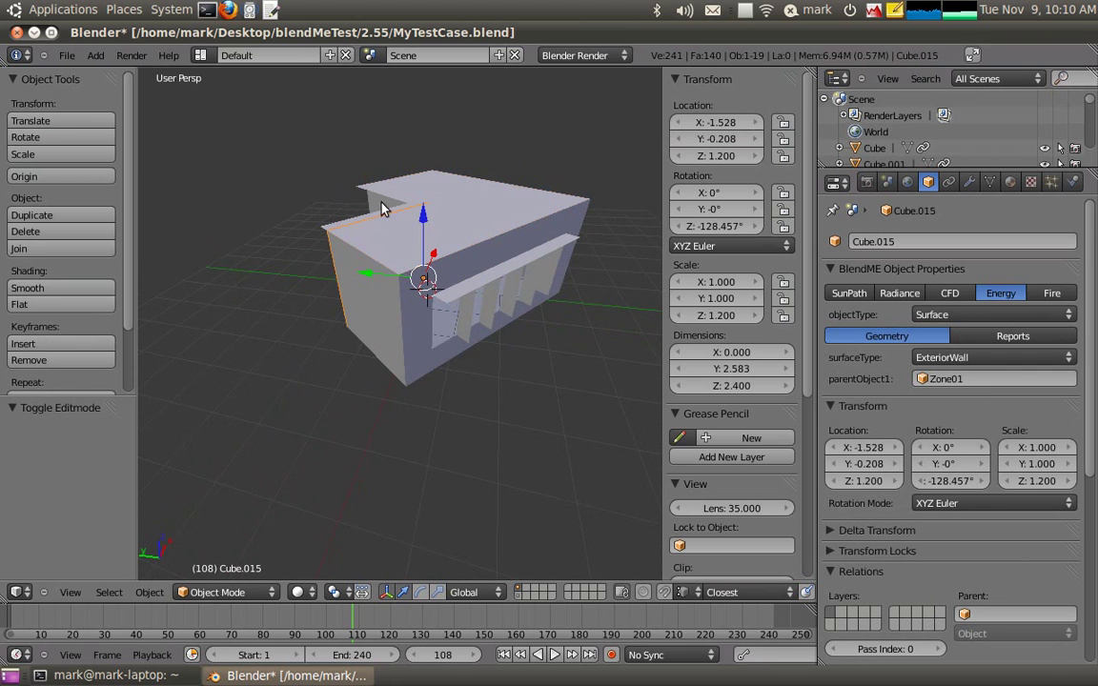
{"action": "right_click", "coordinate": [380, 311]}
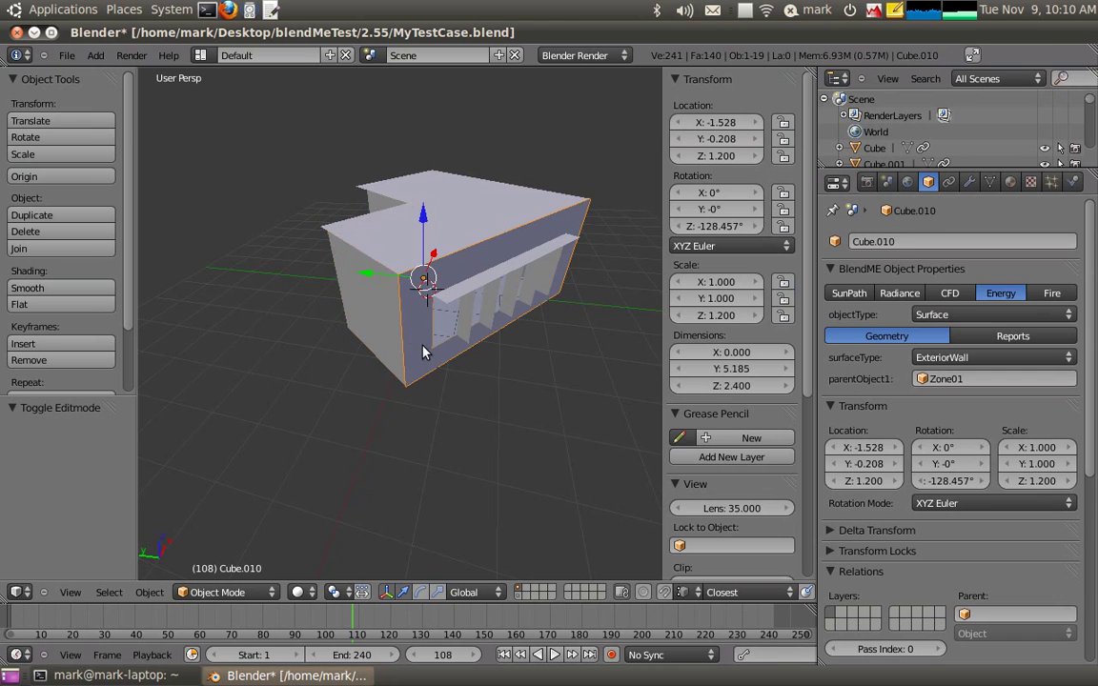
{"action": "right_click", "coordinate": [420, 212]}
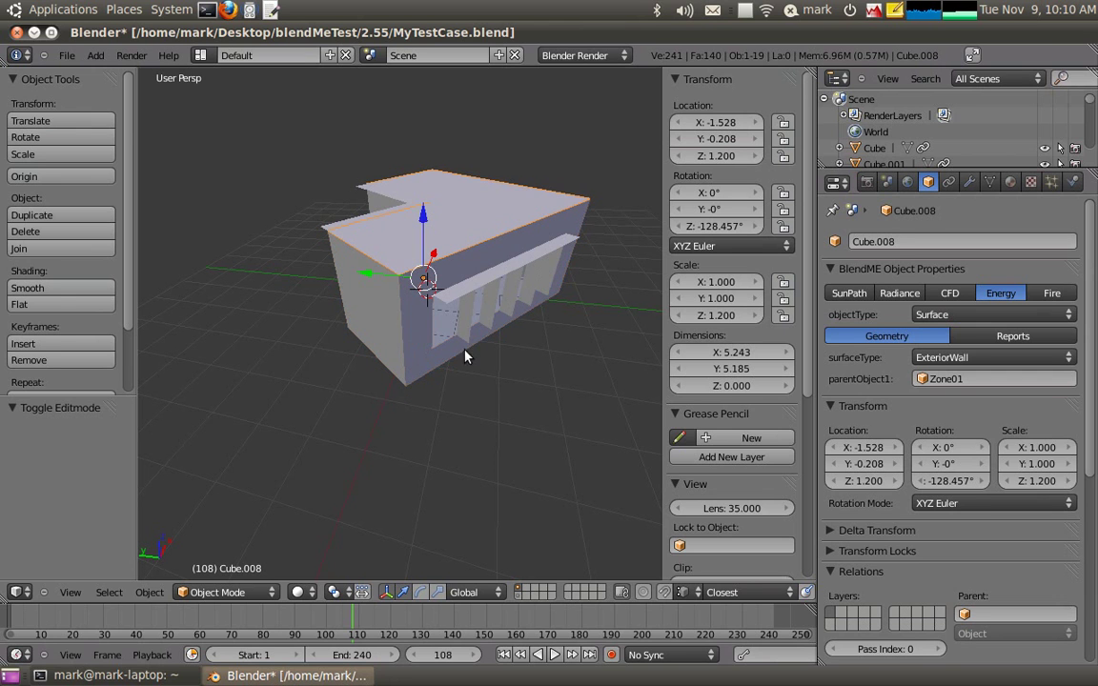
Move the Zone01 cube from layer 11 back to layer 1 and display layer 1.
{"action": "left_click", "coordinate": [520, 589]}
{"action": "right_click", "coordinate": [482, 260]}
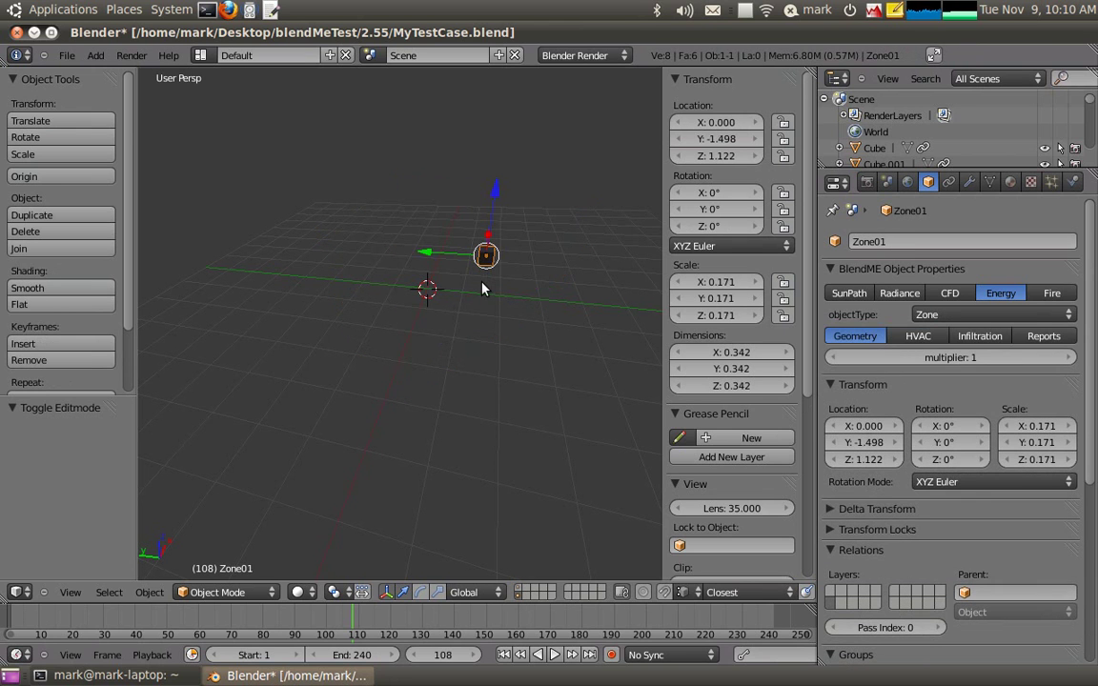
{"action": "key", "text": "m"}
{"action": "left_click", "coordinate": [557, 309]}
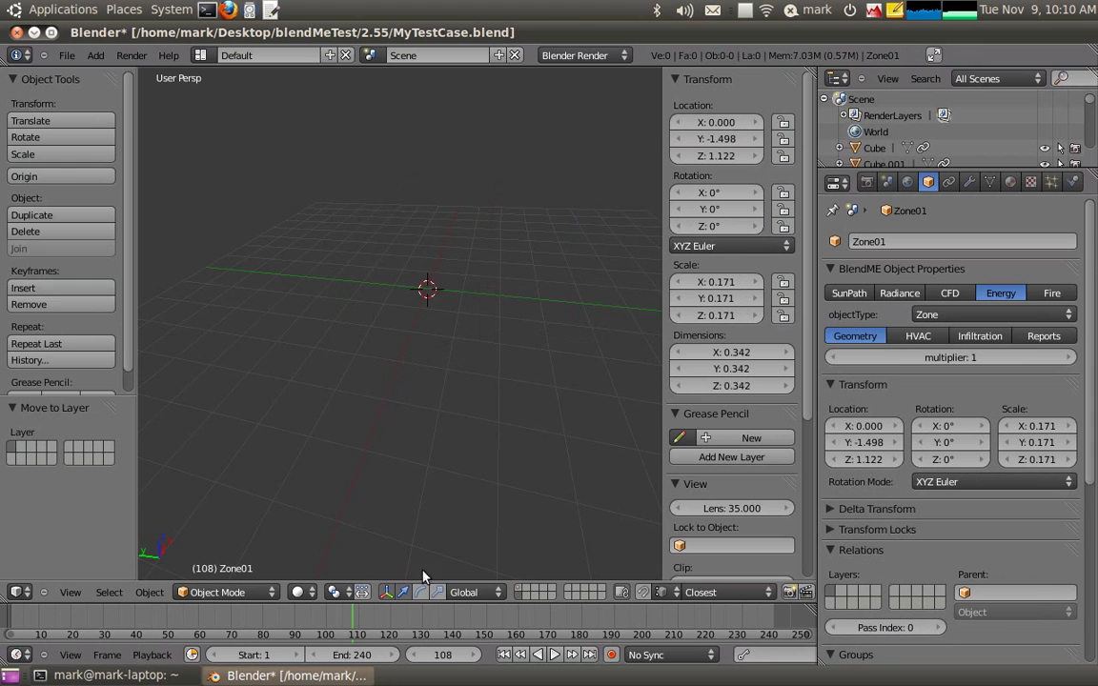
{"action": "left_click", "coordinate": [522, 590]}
Select all objects and set each one's origin to its geometry.
{"action": "middle_click_drag", "start_coordinate": [510, 357], "coordinate": [306, 347]}
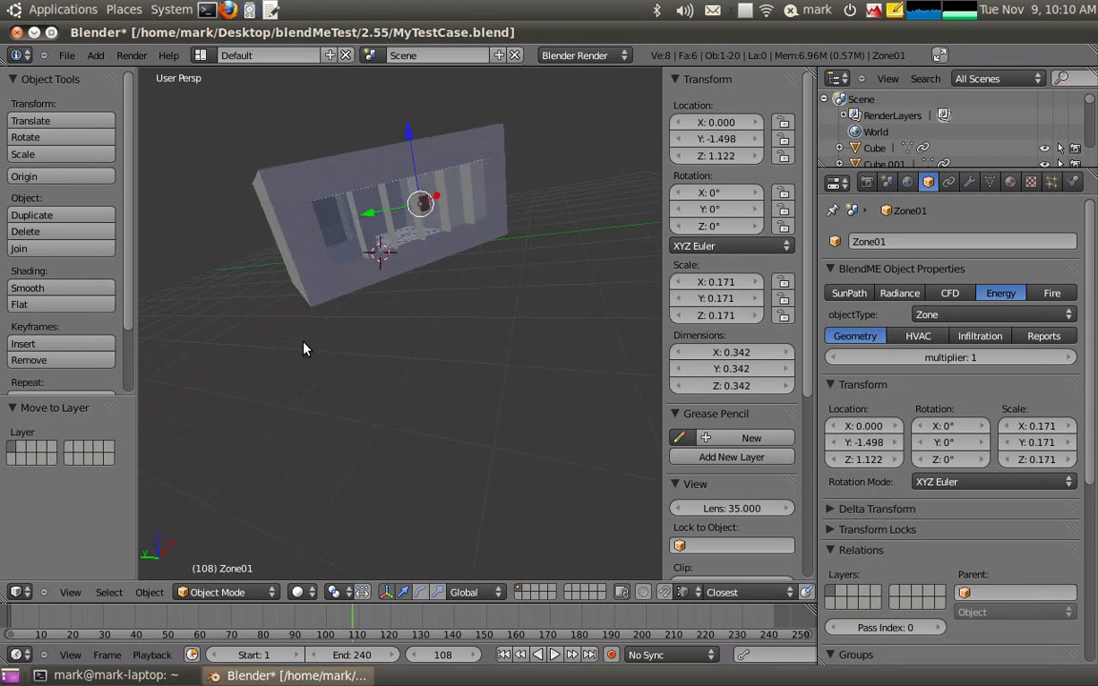
{"action": "middle_click_drag", "start_coordinate": [483, 296], "coordinate": [483, 337]}
{"action": "key", "text": "a"}
{"action": "key", "text": "a"}
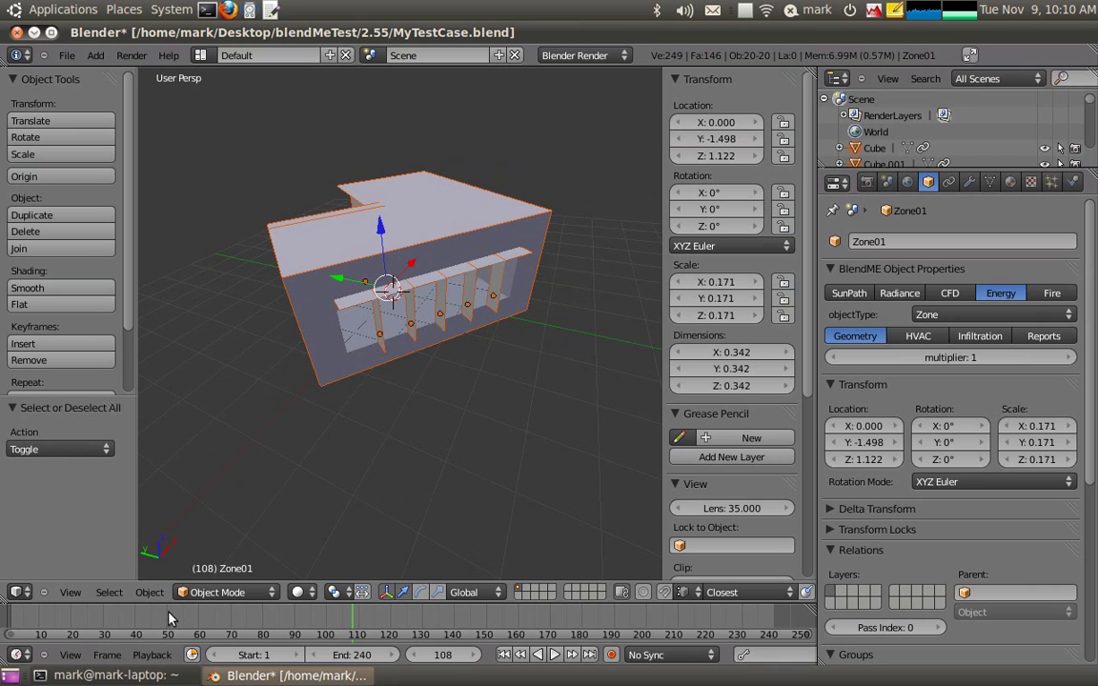
{"action": "left_click", "coordinate": [148, 592]}
{"action": "mouse_move", "coordinate": [176, 537]}
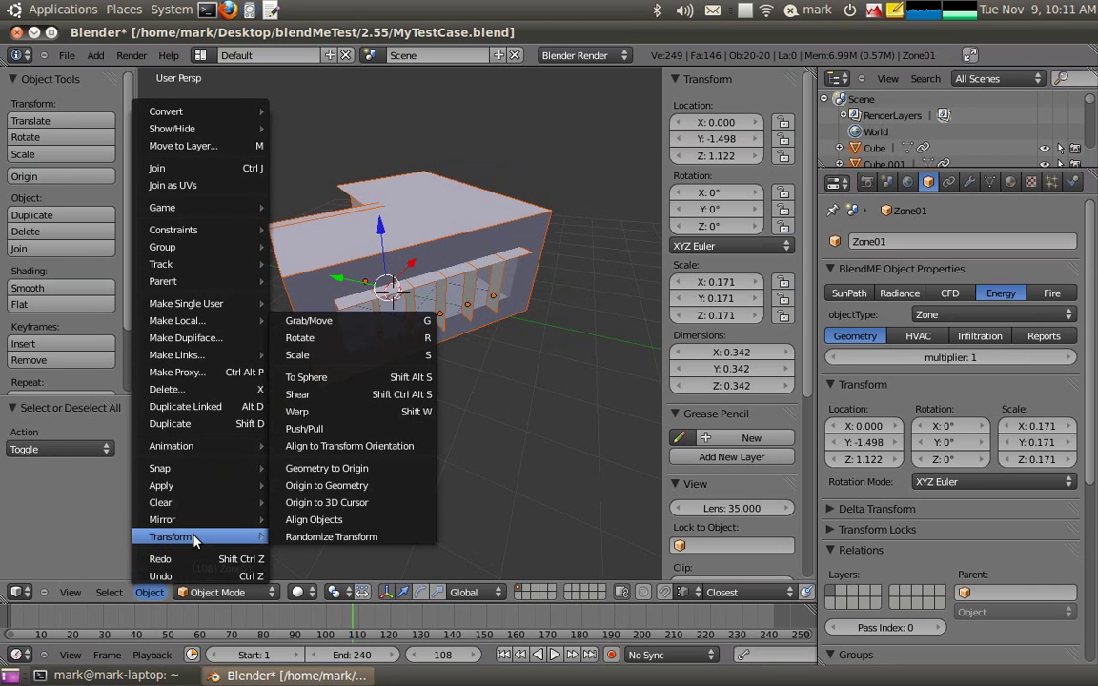
{"action": "left_click", "coordinate": [357, 488]}
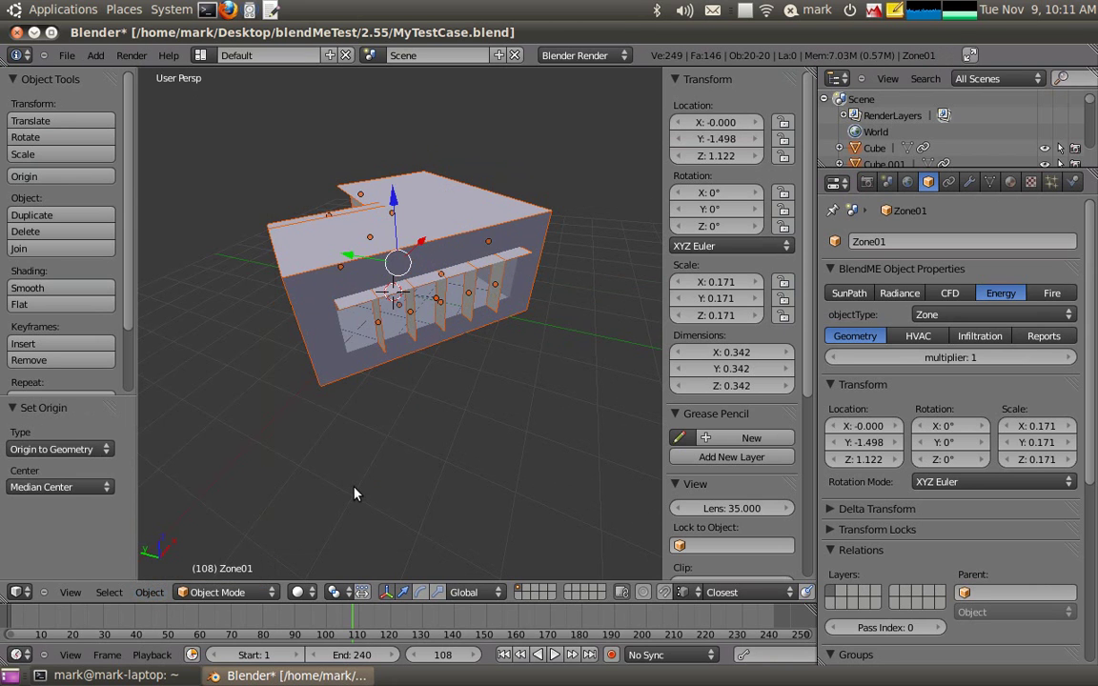
{"action": "middle_click_drag", "start_coordinate": [357, 424], "coordinate": [286, 323]}
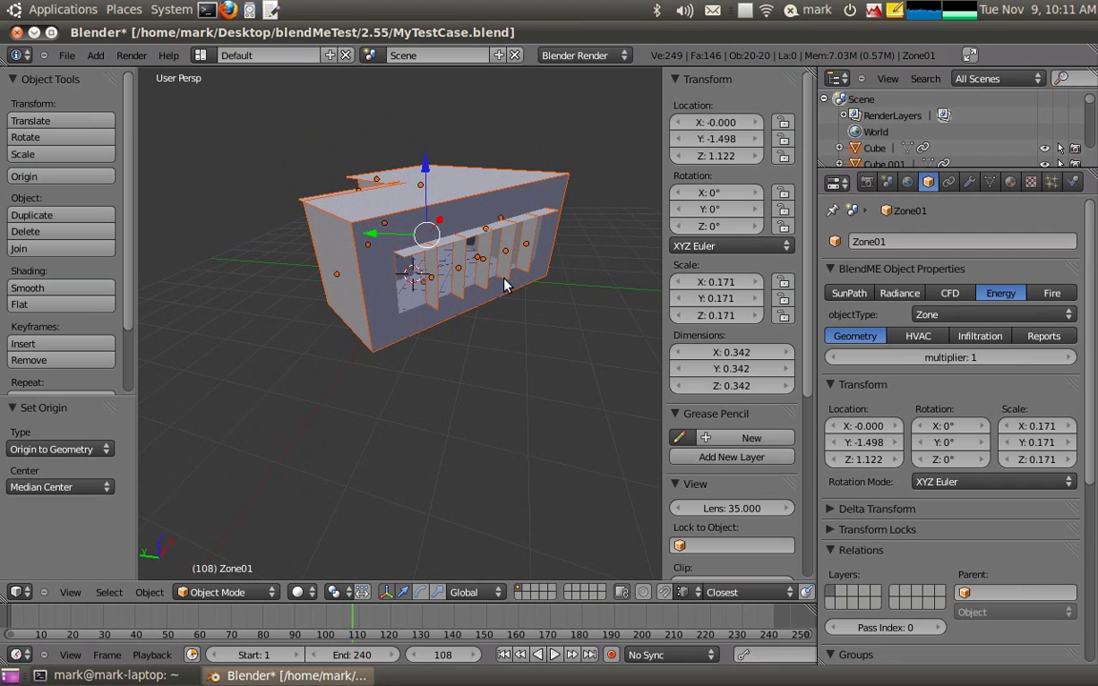
Select together the vertical shading fins, the horizontal overhang above the large window and the two roof overhang strips.
{"action": "right_click", "coordinate": [530, 257]}
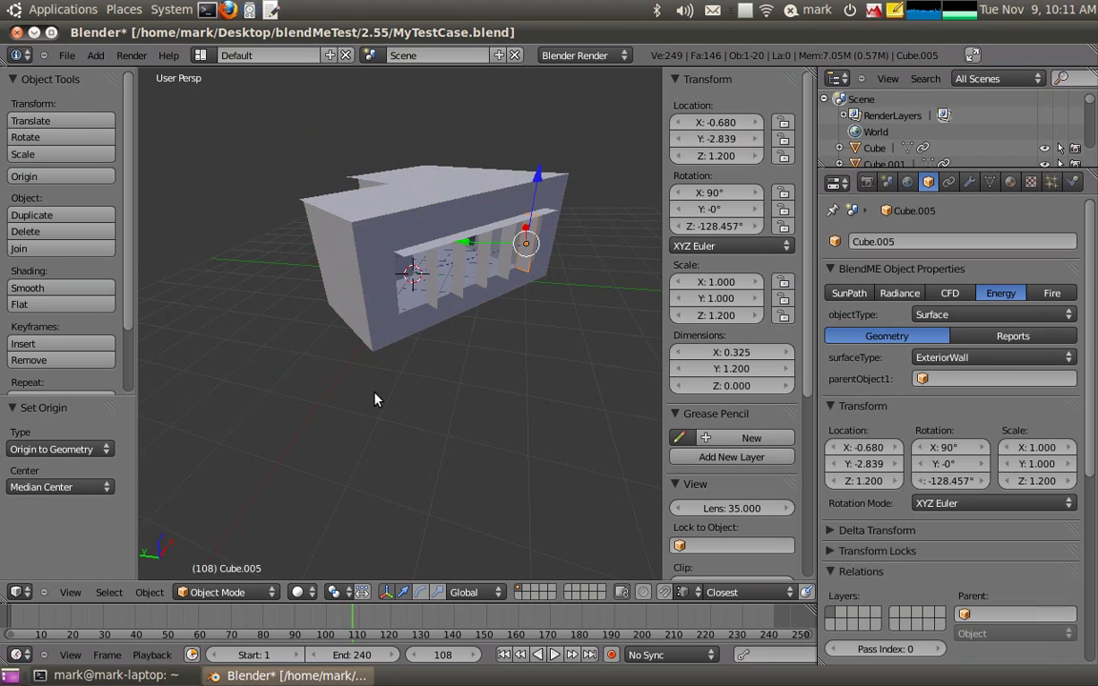
{"action": "middle_click_drag", "start_coordinate": [375, 400], "coordinate": [559, 294]}
{"action": "right_click", "coordinate": [541, 276]}
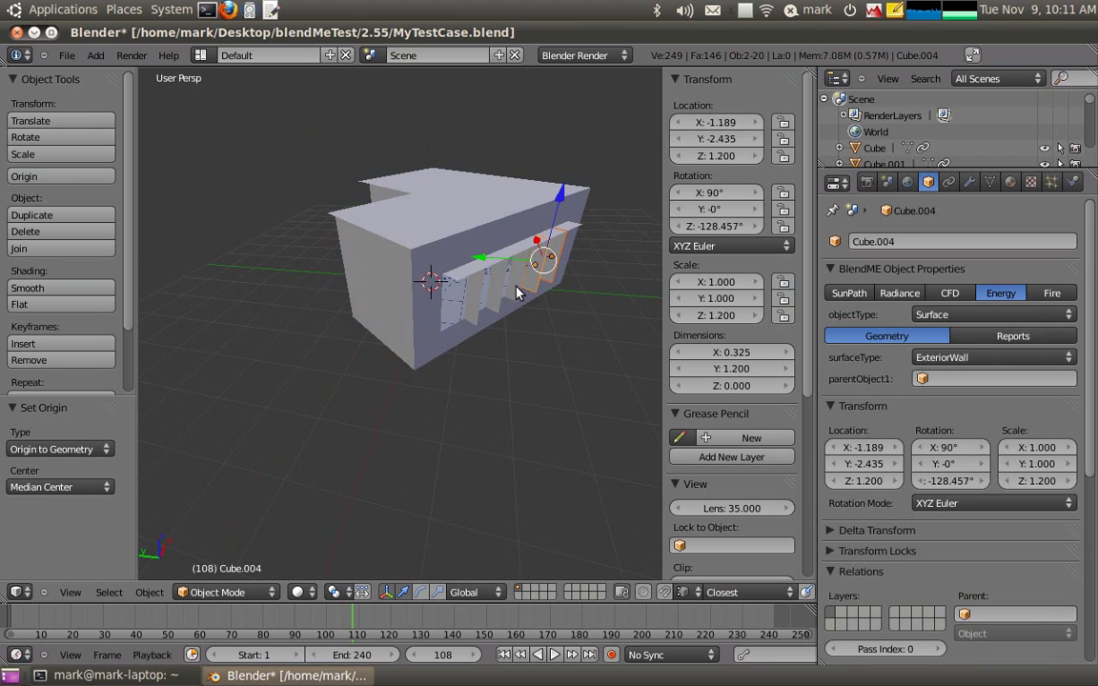
{"action": "right_click", "coordinate": [528, 277], "text": "shift"}
{"action": "right_click", "coordinate": [505, 282], "text": "shift"}
{"action": "right_click", "coordinate": [515, 276], "text": "shift"}
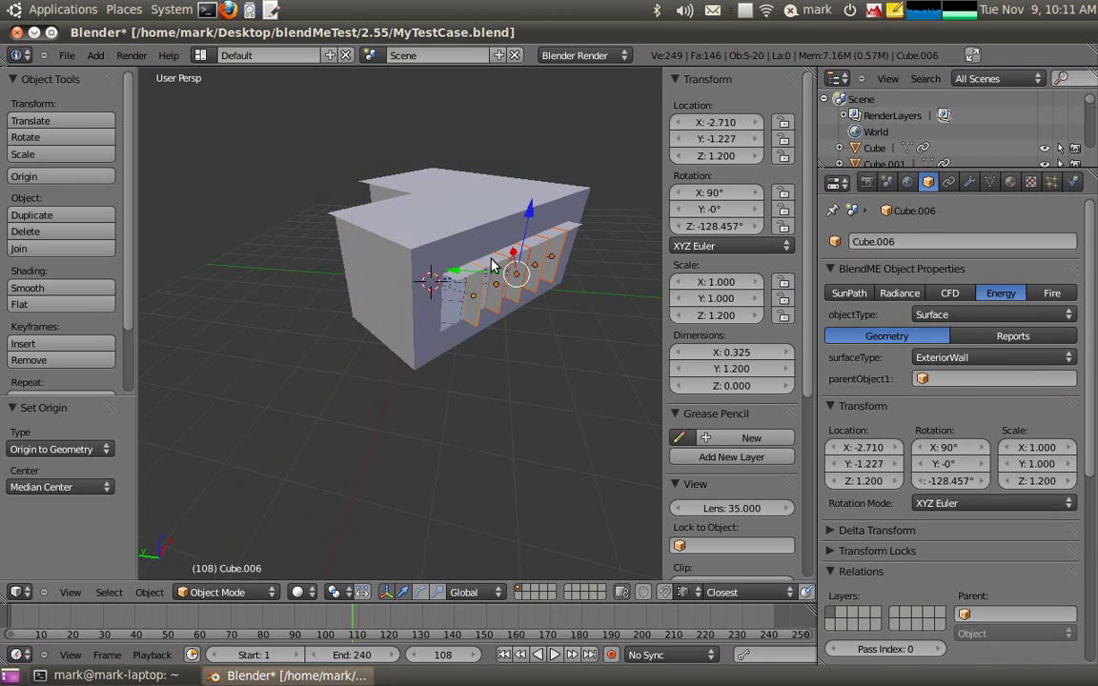
{"action": "right_click", "coordinate": [386, 296], "text": "shift"}
{"action": "middle_click_drag", "start_coordinate": [300, 323], "coordinate": [290, 363]}
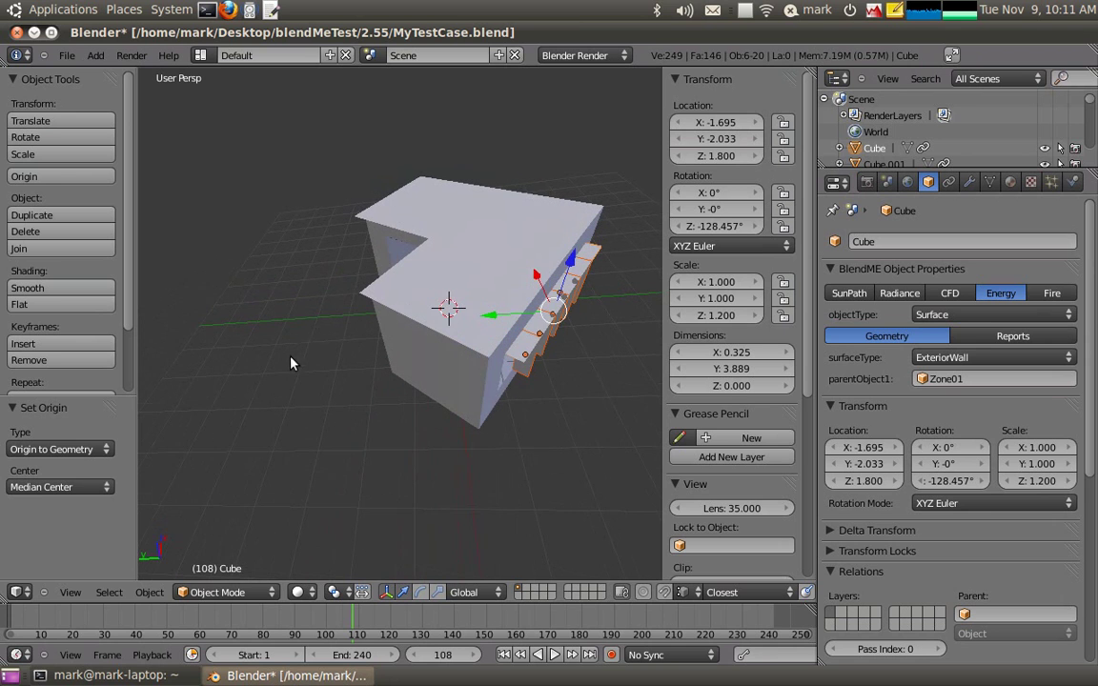
{"action": "right_click", "coordinate": [389, 235], "text": "shift"}
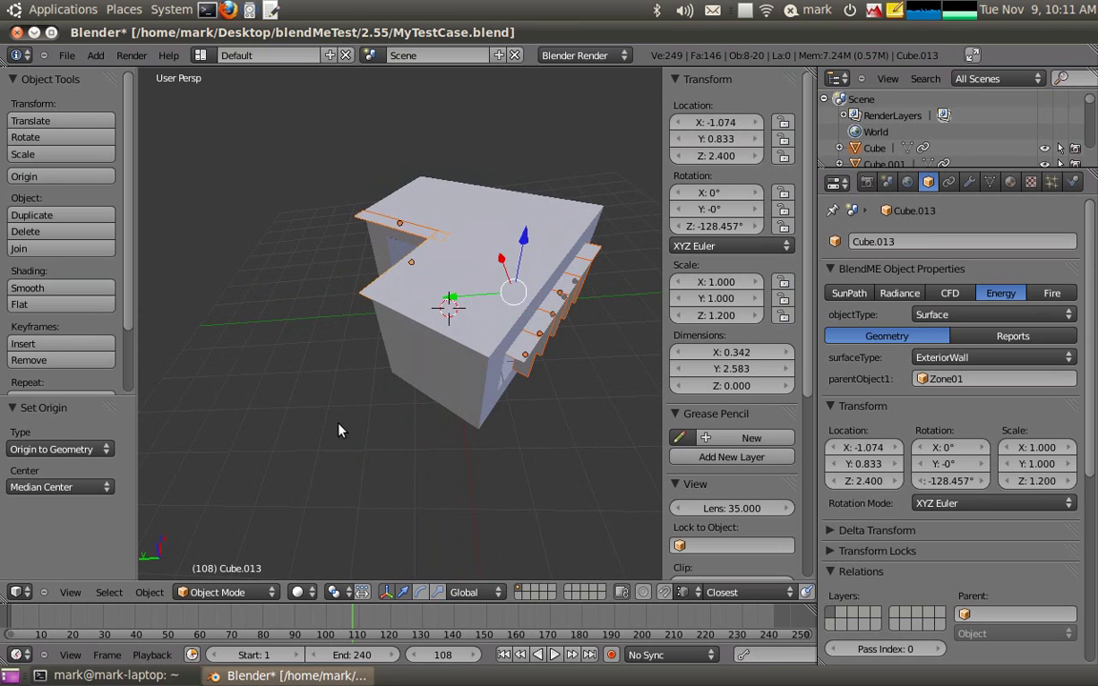
{"action": "mouse_move", "coordinate": [338, 430]}
{"action": "middle_mouse_down"}
{"action": "mouse_move", "coordinate": [355, 429]}
{"action": "mouse_move", "coordinate": [355, 415]}
{"action": "middle_mouse_up"}
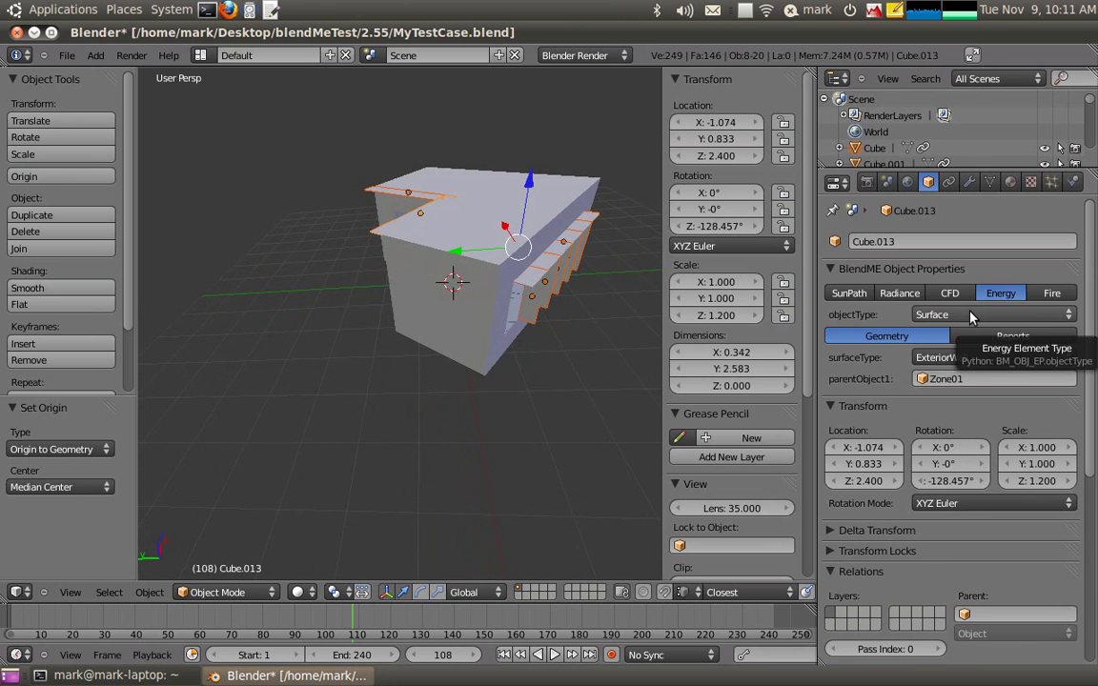
Set the active overhang's surfaceType to Shade and apply it to all selected shading objects with copyObjectTypeToSelected.
{"action": "left_click", "coordinate": [954, 358]}
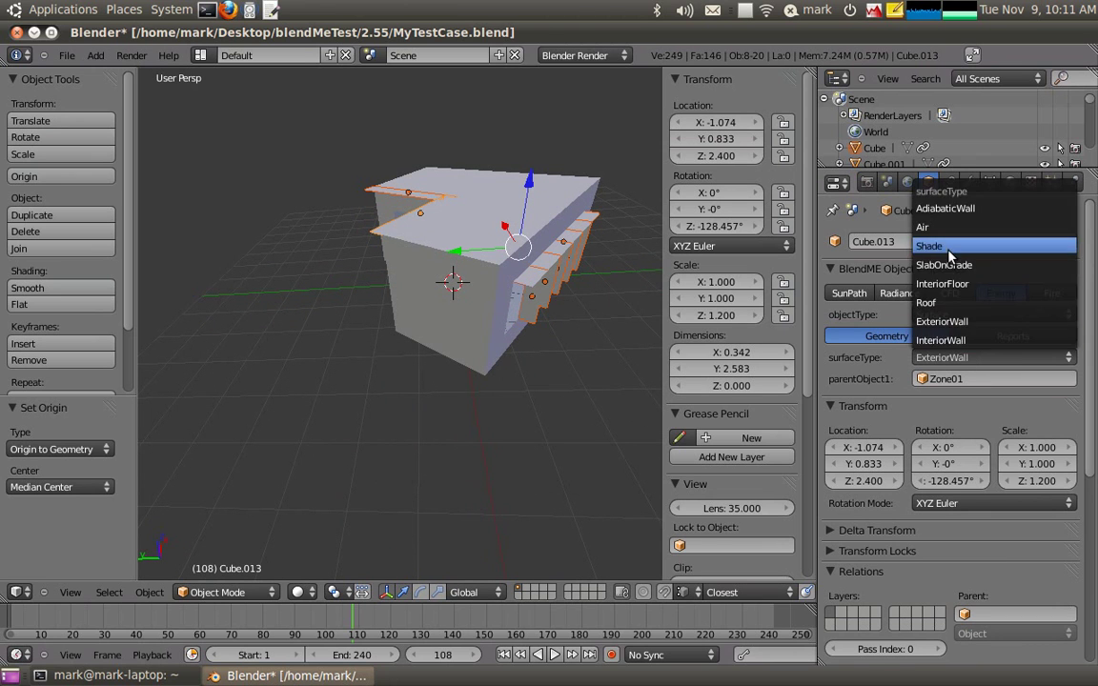
{"action": "left_click", "coordinate": [858, 240]}
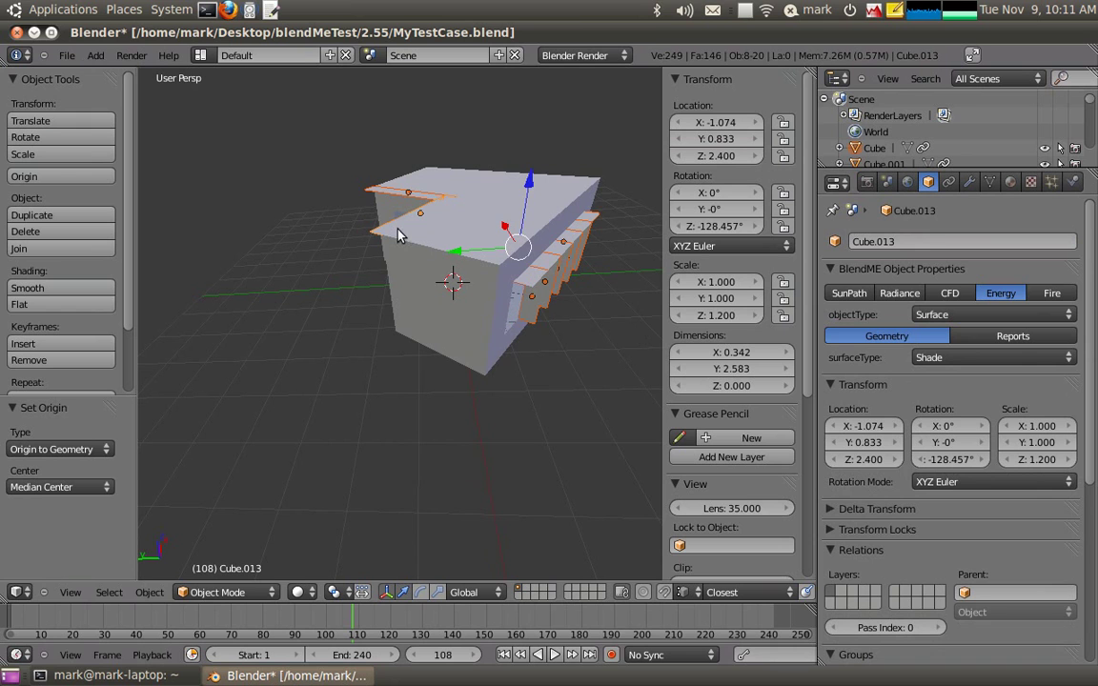
{"action": "key", "text": "space"}
{"action": "type", "text": "copy"}
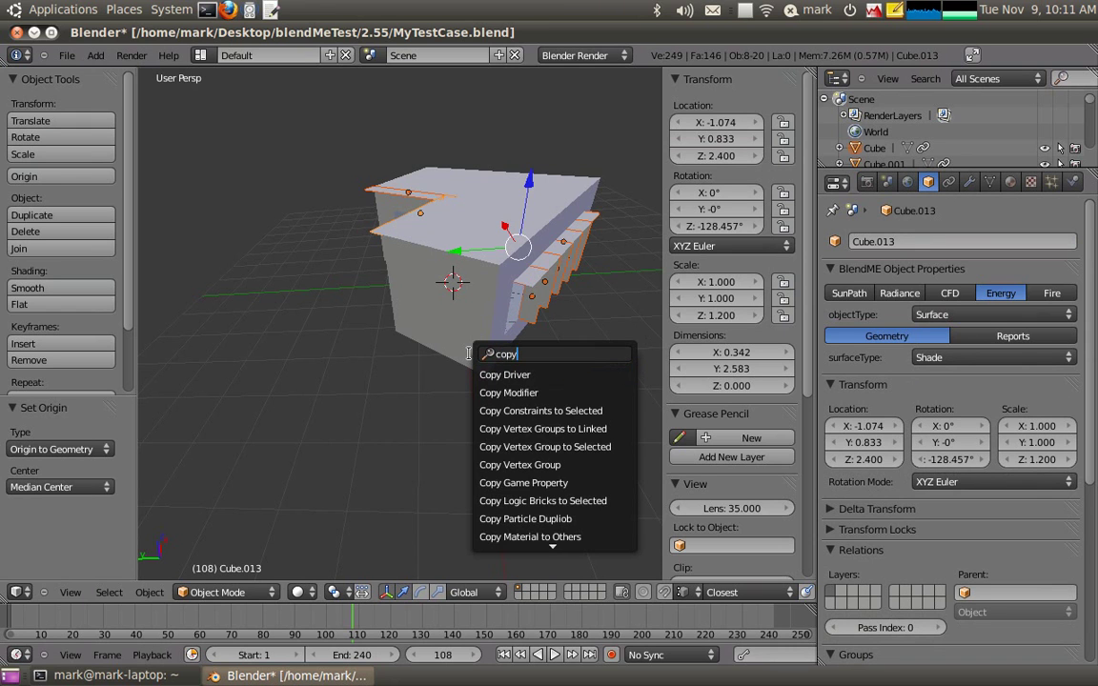
{"action": "type", "text": "Obj"}
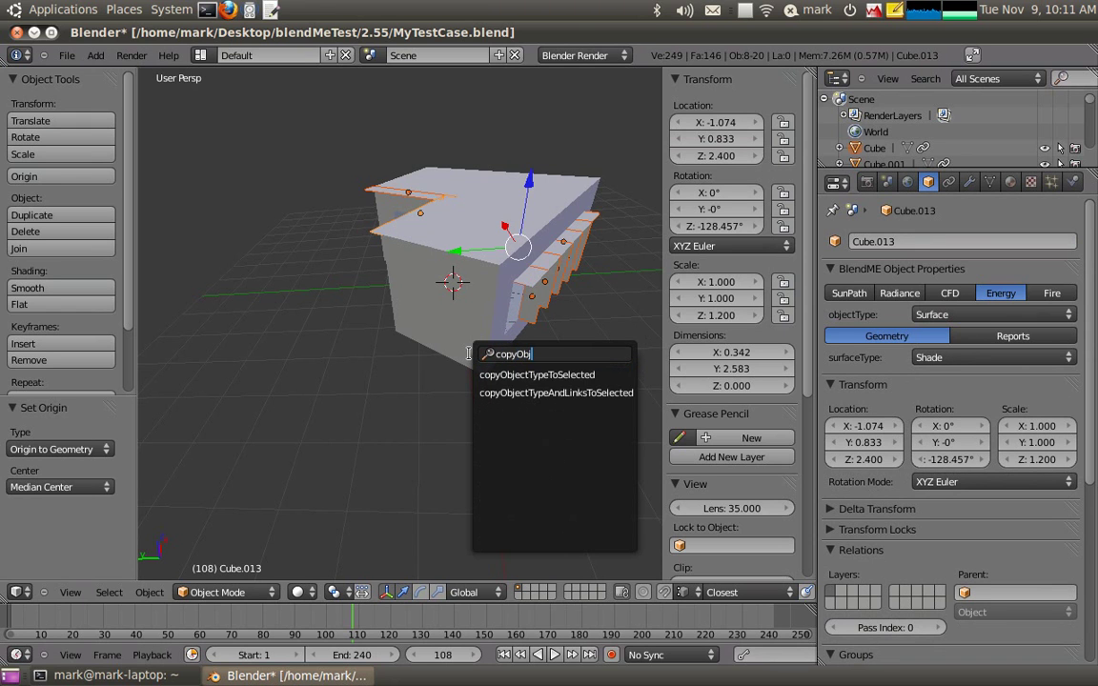
{"action": "left_click", "coordinate": [527, 374]}
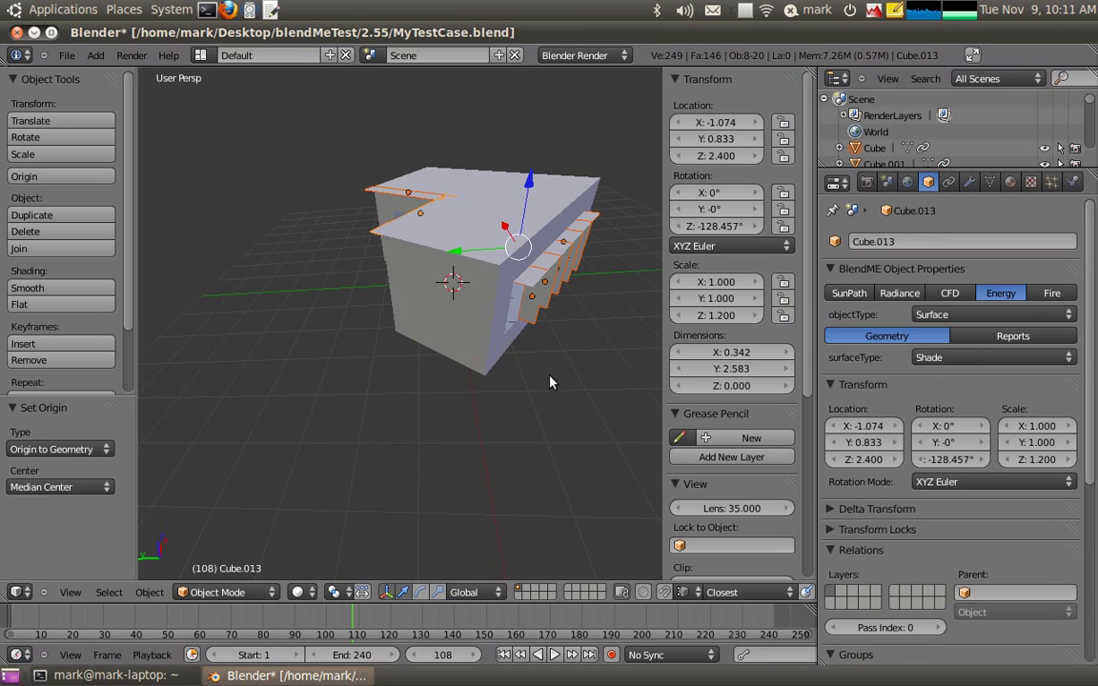
Inspect the energy properties of the individual shading fins and windows, including surface type, opening type and parent object.
{"action": "middle_click_drag", "start_coordinate": [494, 337], "coordinate": [536, 340]}
{"action": "right_click", "coordinate": [533, 284]}
{"action": "middle_click_drag", "start_coordinate": [533, 284], "coordinate": [327, 397]}
{"action": "right_click", "coordinate": [465, 274]}
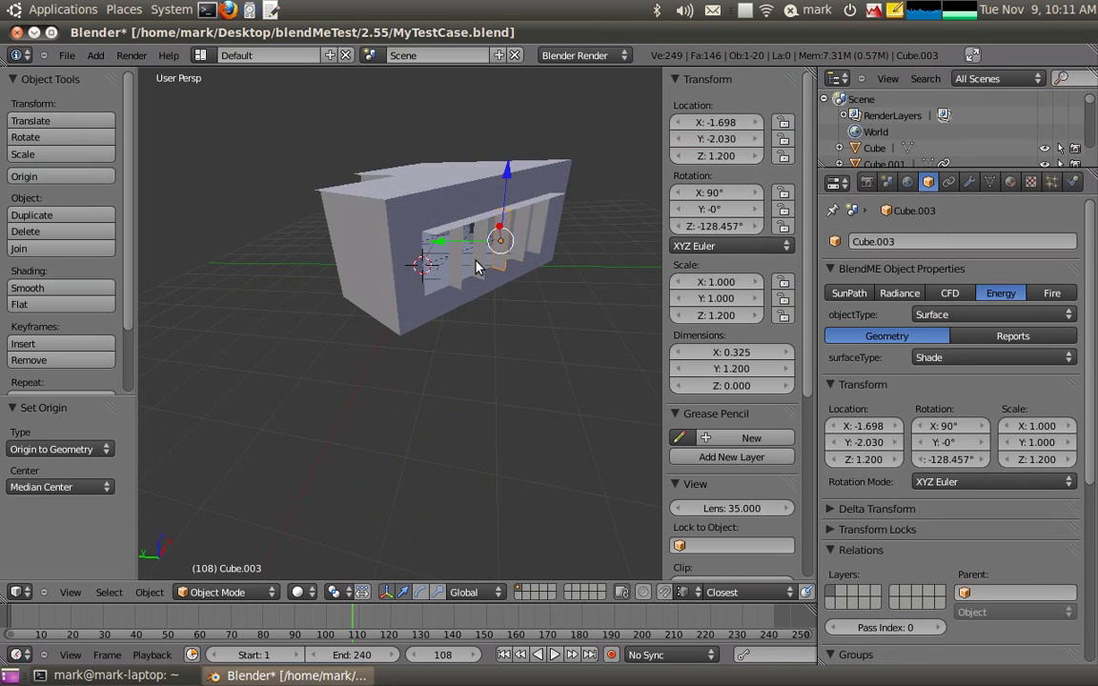
{"action": "right_click", "coordinate": [451, 291]}
{"action": "right_click", "coordinate": [437, 286]}
{"action": "middle_click_drag", "start_coordinate": [392, 386], "coordinate": [362, 246]}
{"action": "right_click", "coordinate": [388, 270]}
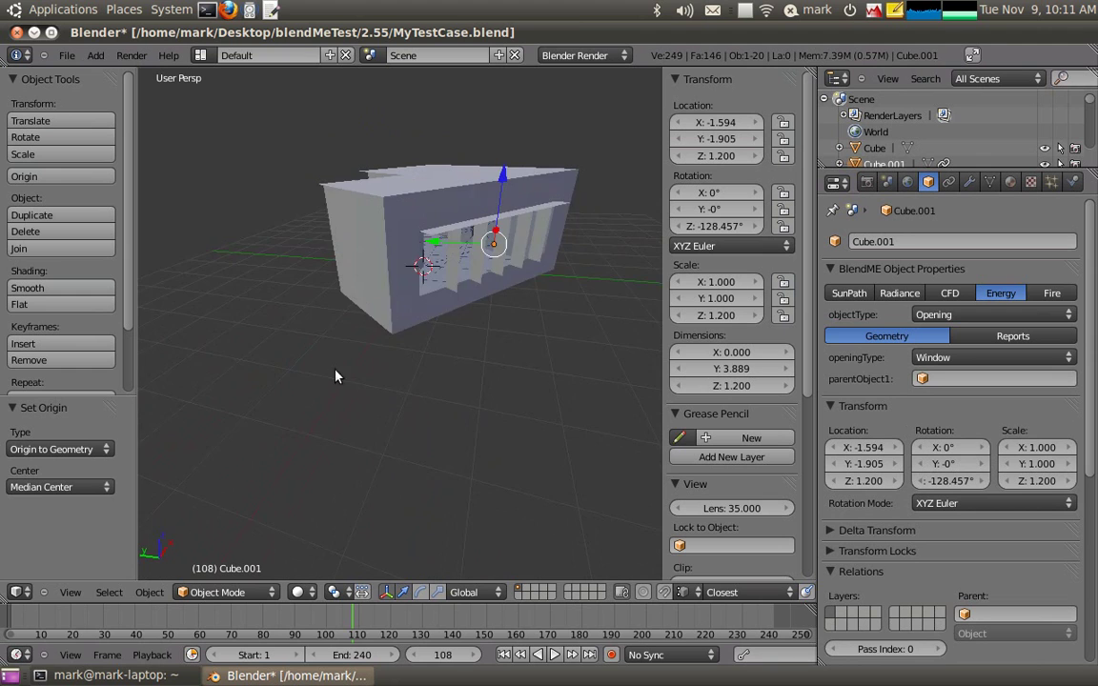
{"action": "middle_click_drag", "start_coordinate": [335, 375], "coordinate": [513, 286]}
{"action": "right_click", "coordinate": [515, 293]}
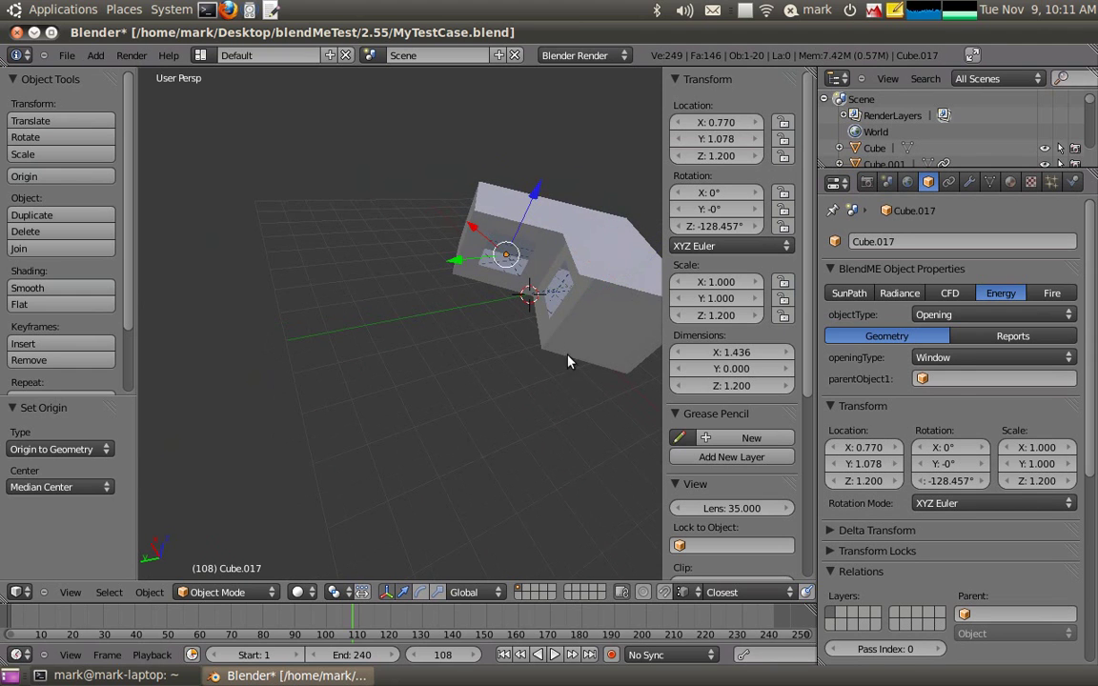
{"action": "right_click", "coordinate": [560, 301]}
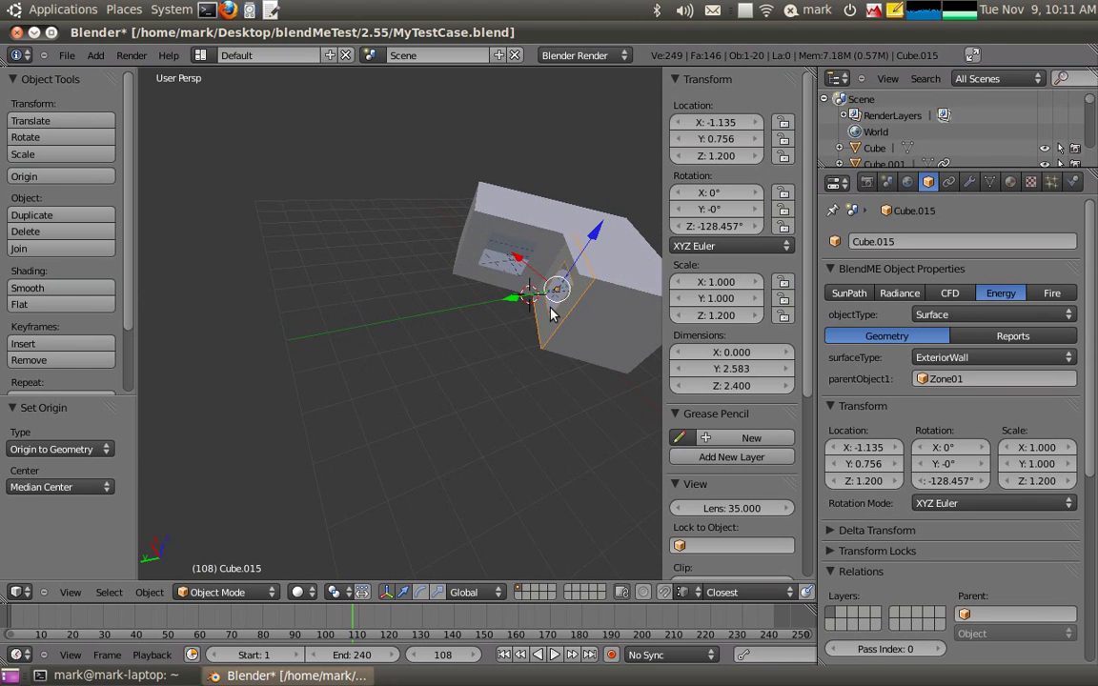
{"action": "right_click", "coordinate": [551, 314]}
Select all objects of the building and run autoDetectAndAssignOpenings on them.
{"action": "middle_click_drag", "start_coordinate": [621, 387], "coordinate": [317, 411]}
{"action": "key", "text": "a"}
{"action": "key", "text": "a"}
{"action": "middle_click_drag", "start_coordinate": [417, 466], "coordinate": [402, 363]}
{"action": "key", "text": "space"}
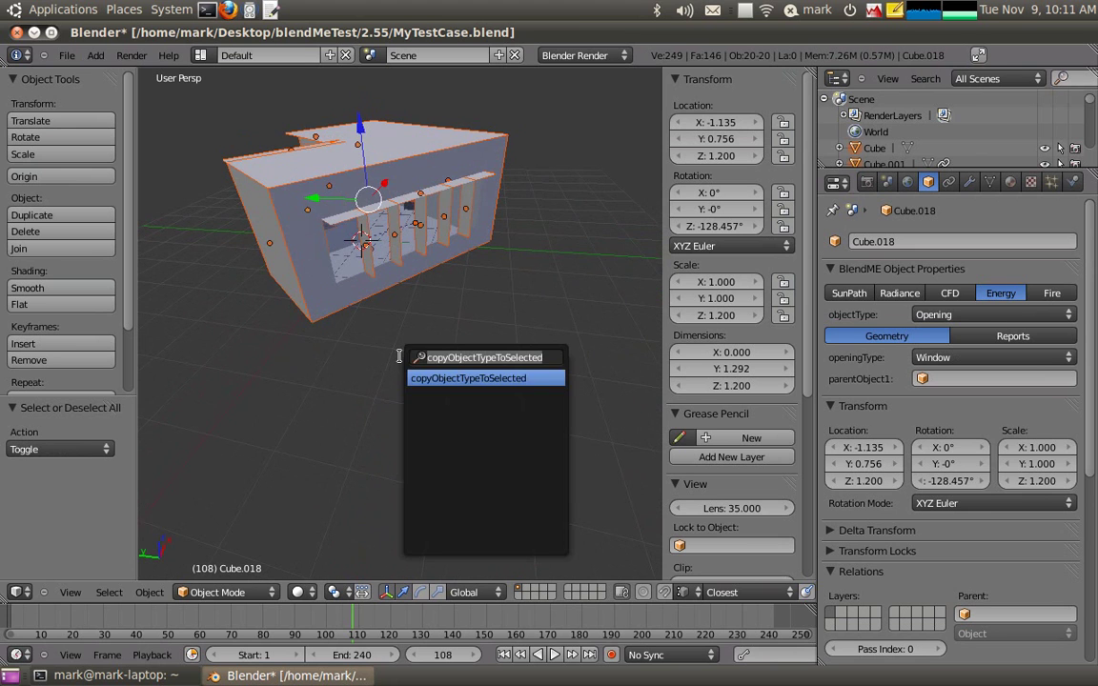
{"action": "type", "text": "auto"}
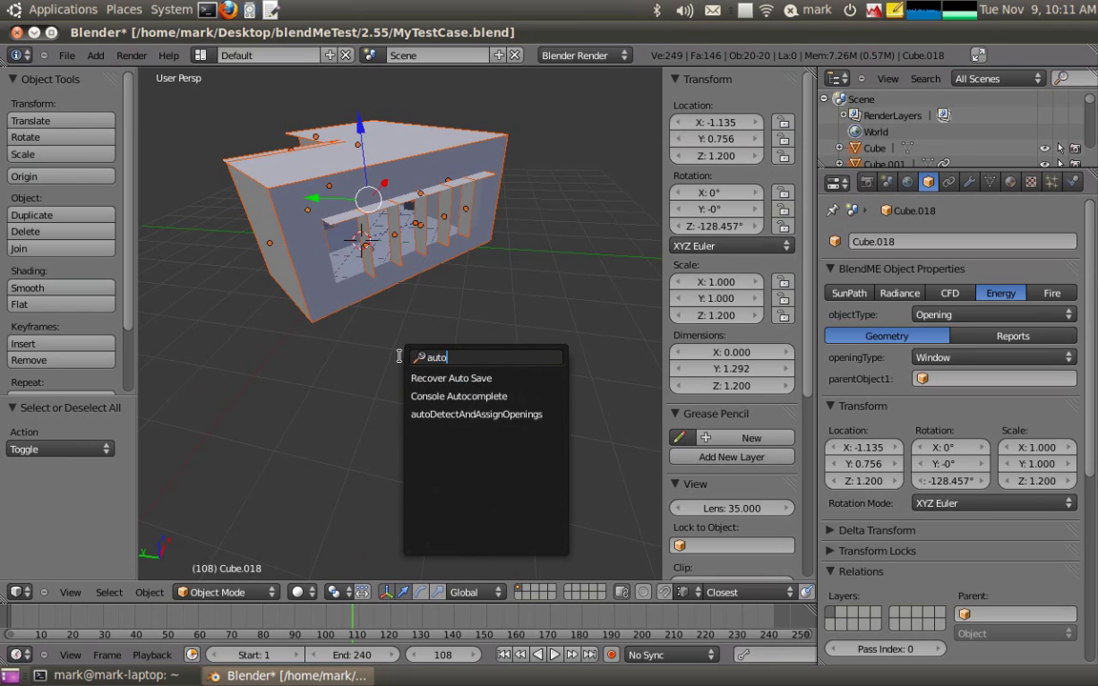
{"action": "left_click", "coordinate": [472, 415]}
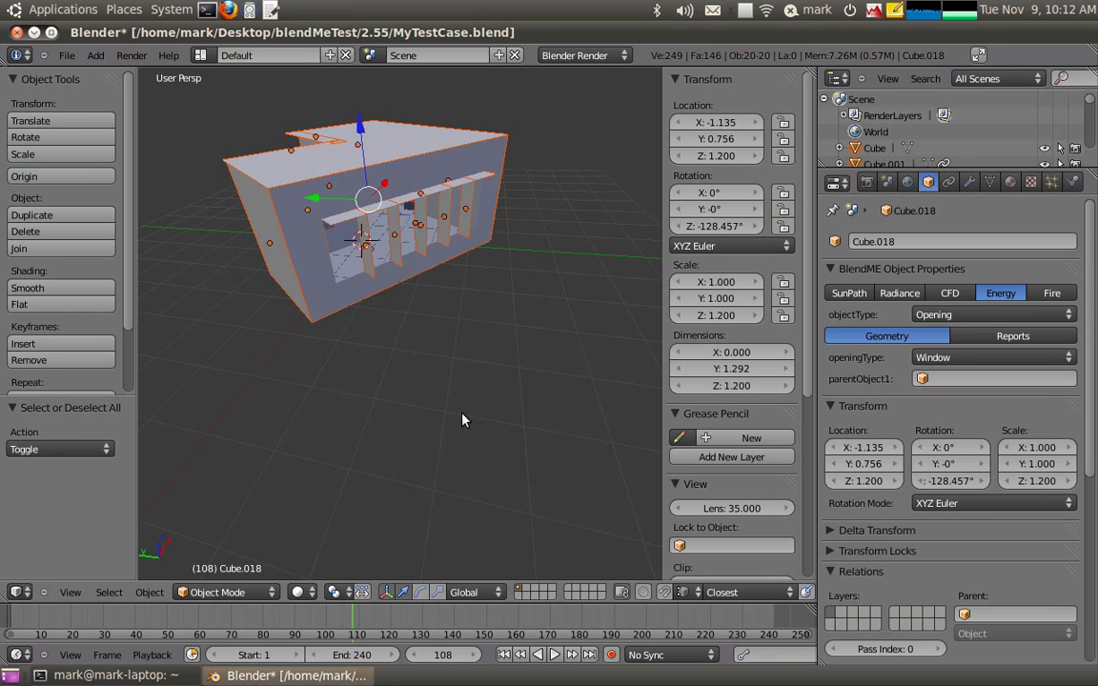
Check the parentObject1 assignments of the windows and of the exterior walls that contain them.
{"action": "middle_click_drag", "start_coordinate": [463, 422], "coordinate": [512, 296]}
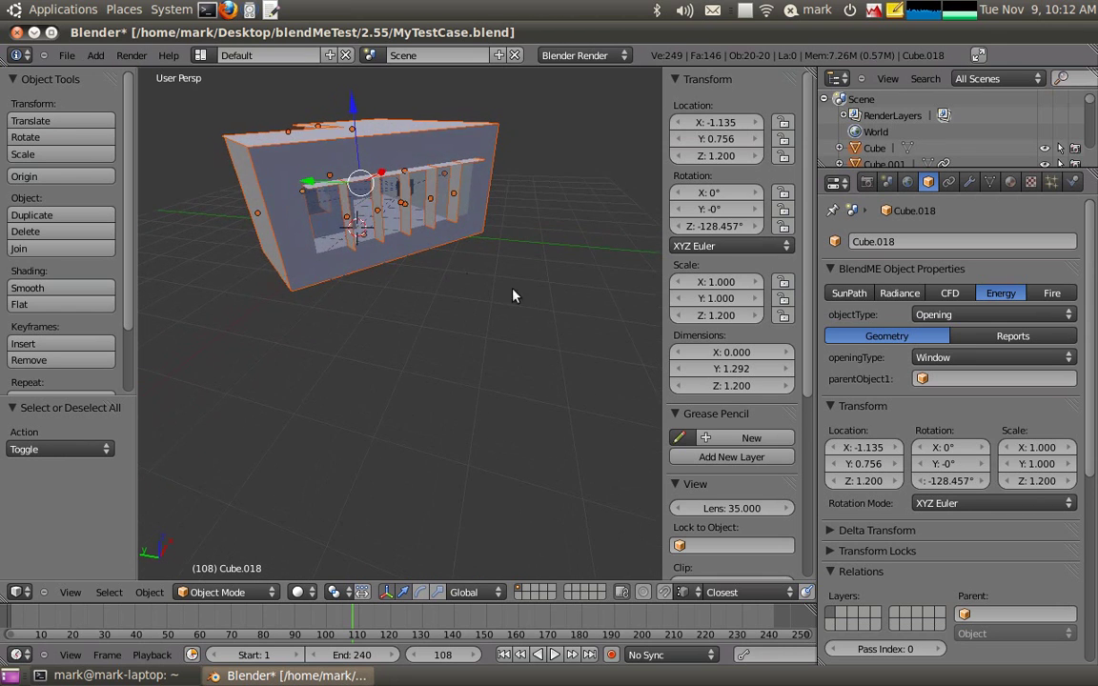
{"action": "right_click", "coordinate": [391, 226]}
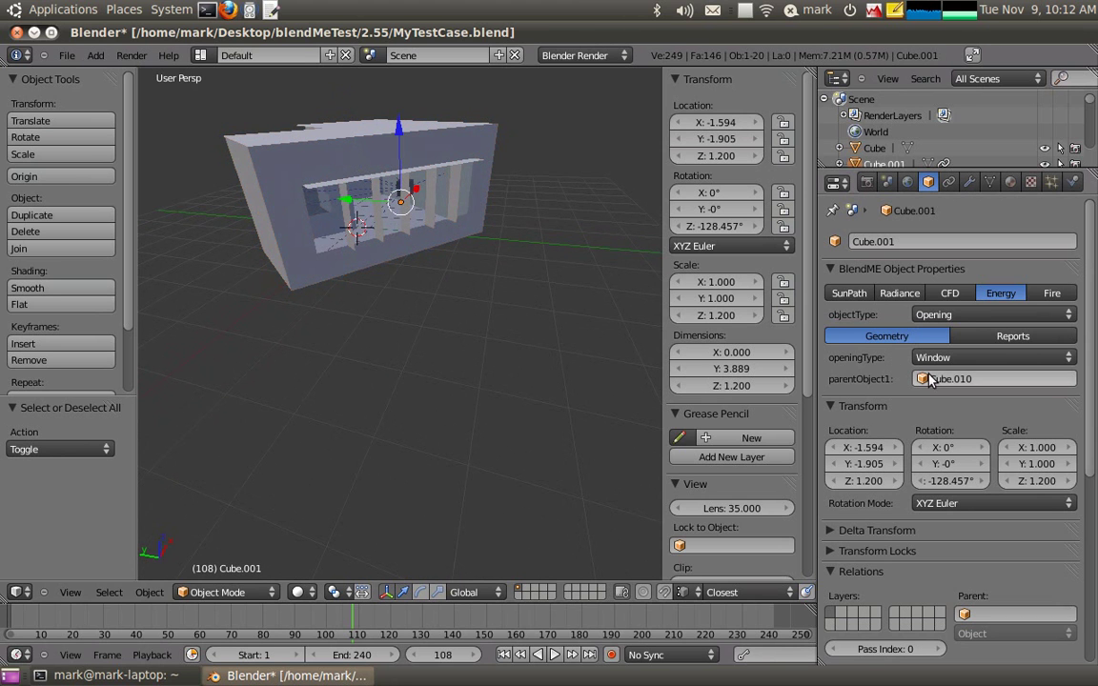
{"action": "right_click", "coordinate": [434, 251]}
{"action": "middle_click_drag", "start_coordinate": [351, 289], "coordinate": [348, 449]}
{"action": "right_click", "coordinate": [591, 275]}
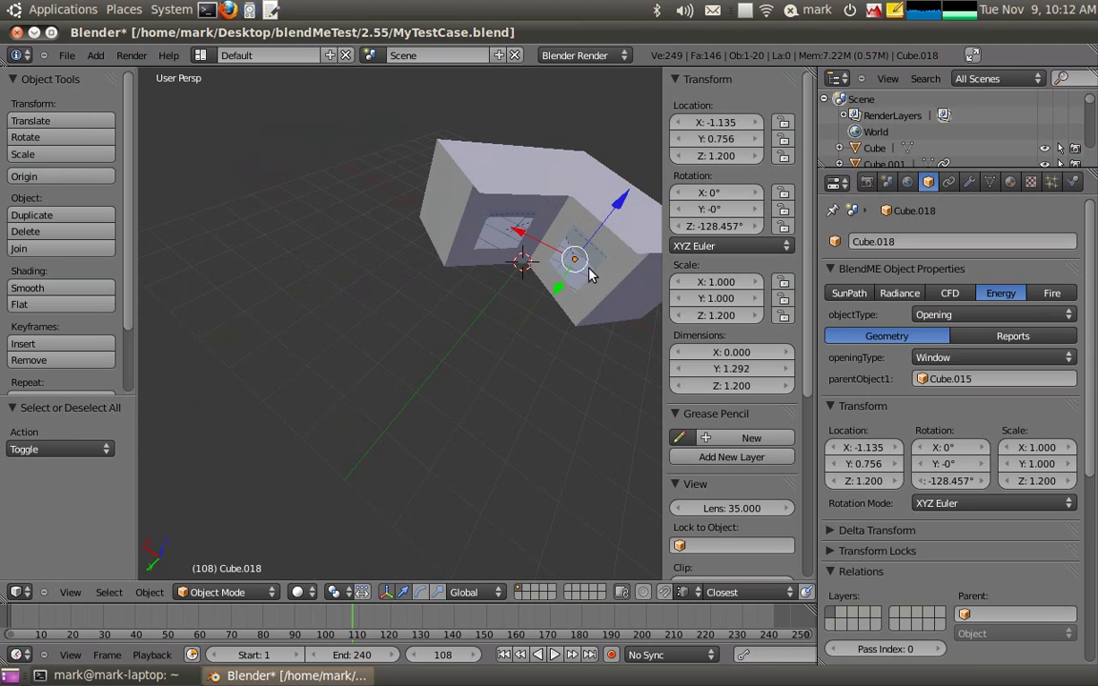
{"action": "right_click", "coordinate": [587, 304]}
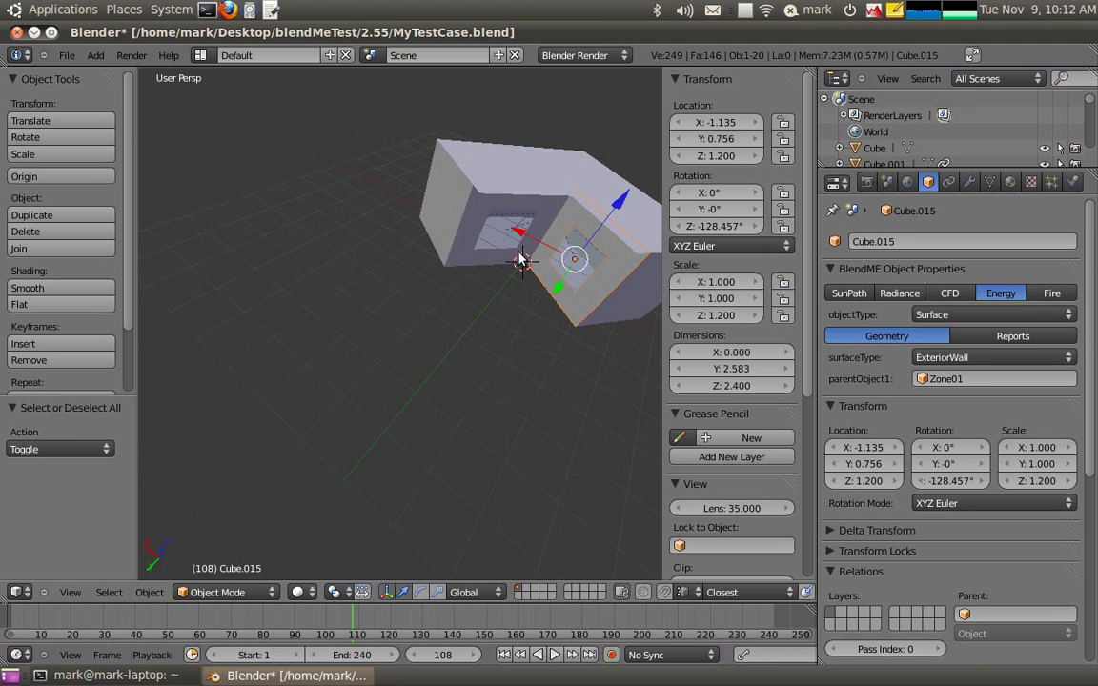
{"action": "middle_click_drag", "start_coordinate": [520, 260], "coordinate": [459, 288]}
{"action": "right_click", "coordinate": [381, 215]}
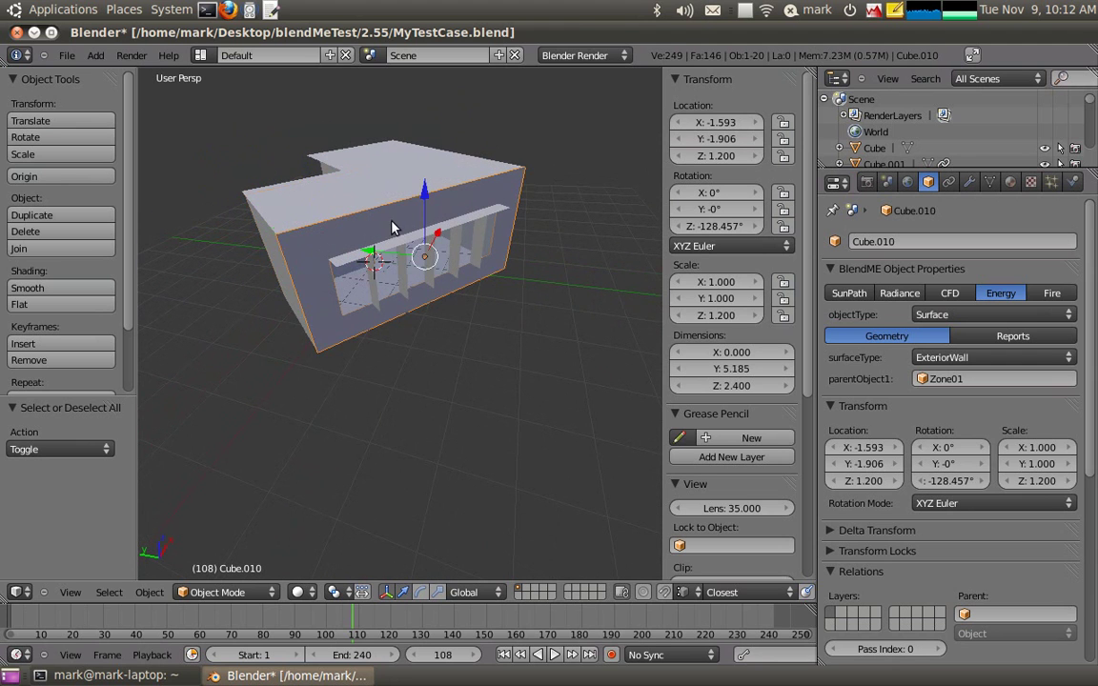
Set the surfaceType of the building's main top face to Roof.
{"action": "right_click", "coordinate": [404, 192]}
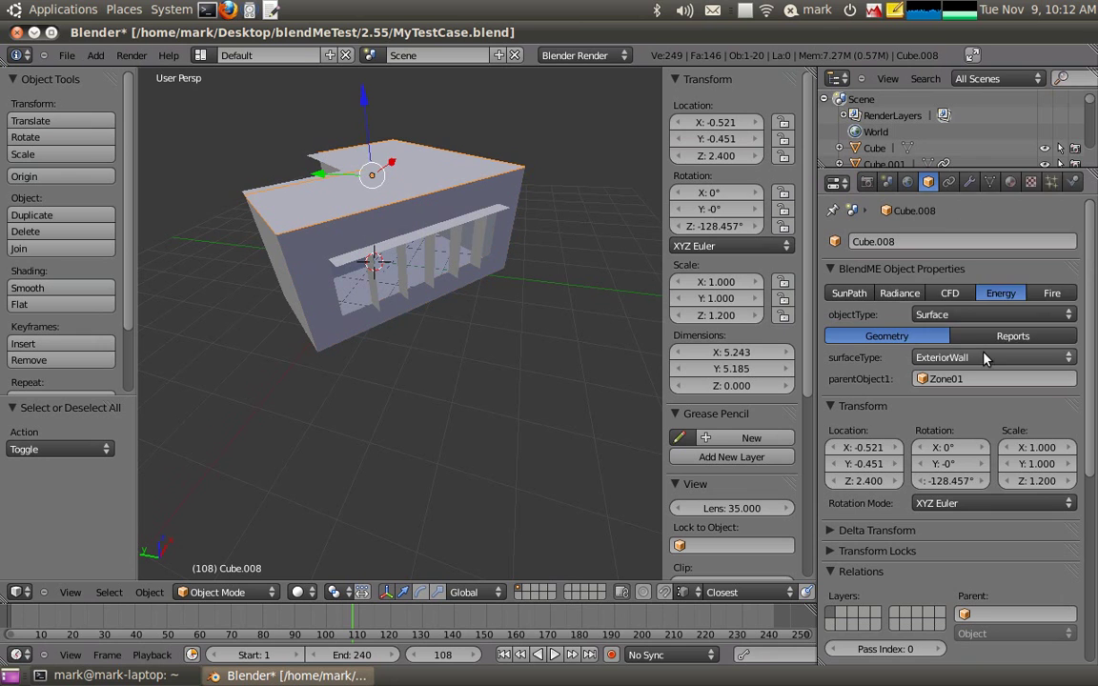
{"action": "left_click", "coordinate": [966, 358]}
{"action": "left_click", "coordinate": [965, 304]}
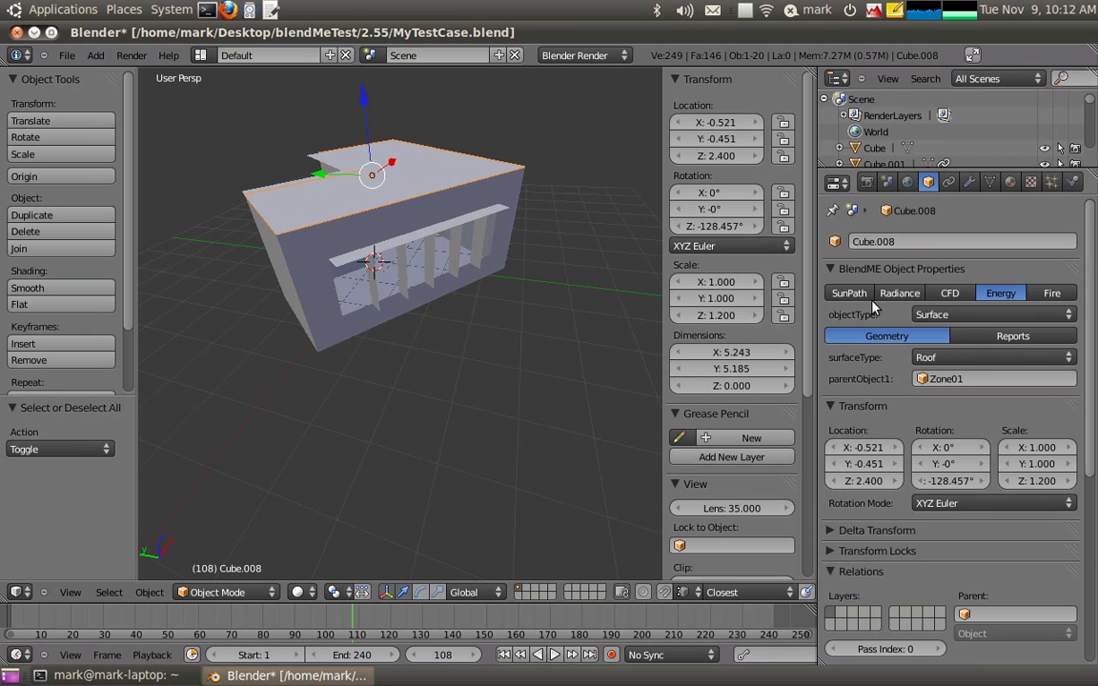
Set the surfaceType of the building's floor face to SlabOnGrade.
{"action": "middle_click_drag", "start_coordinate": [417, 424], "coordinate": [417, 290]}
{"action": "right_click", "coordinate": [408, 190]}
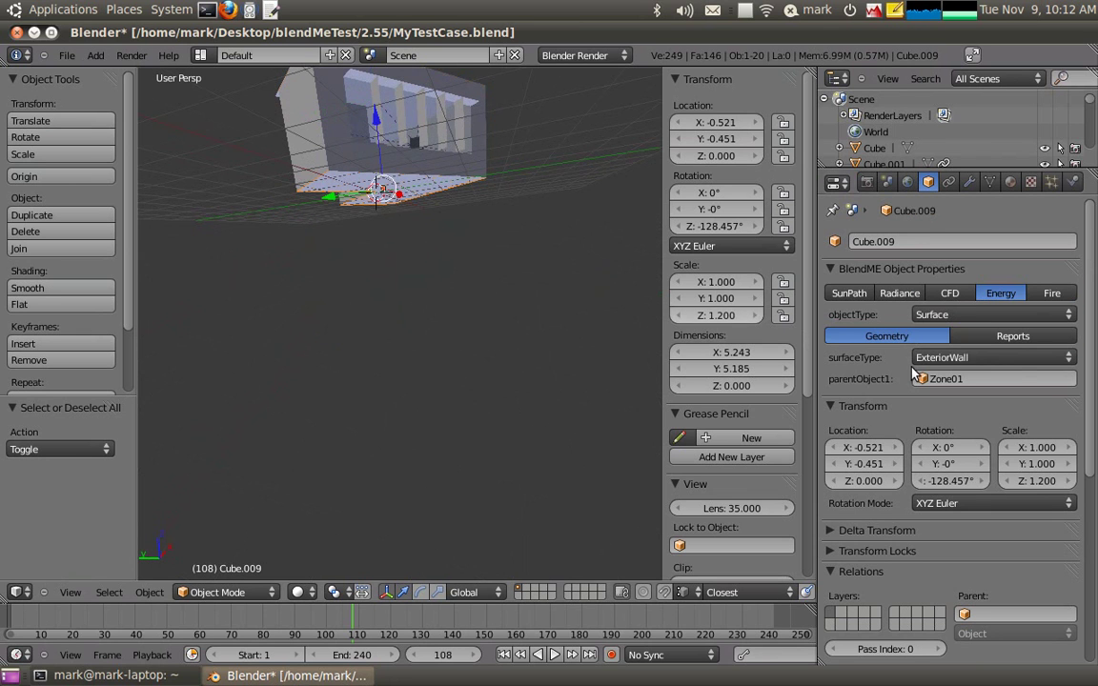
{"action": "left_click", "coordinate": [974, 360]}
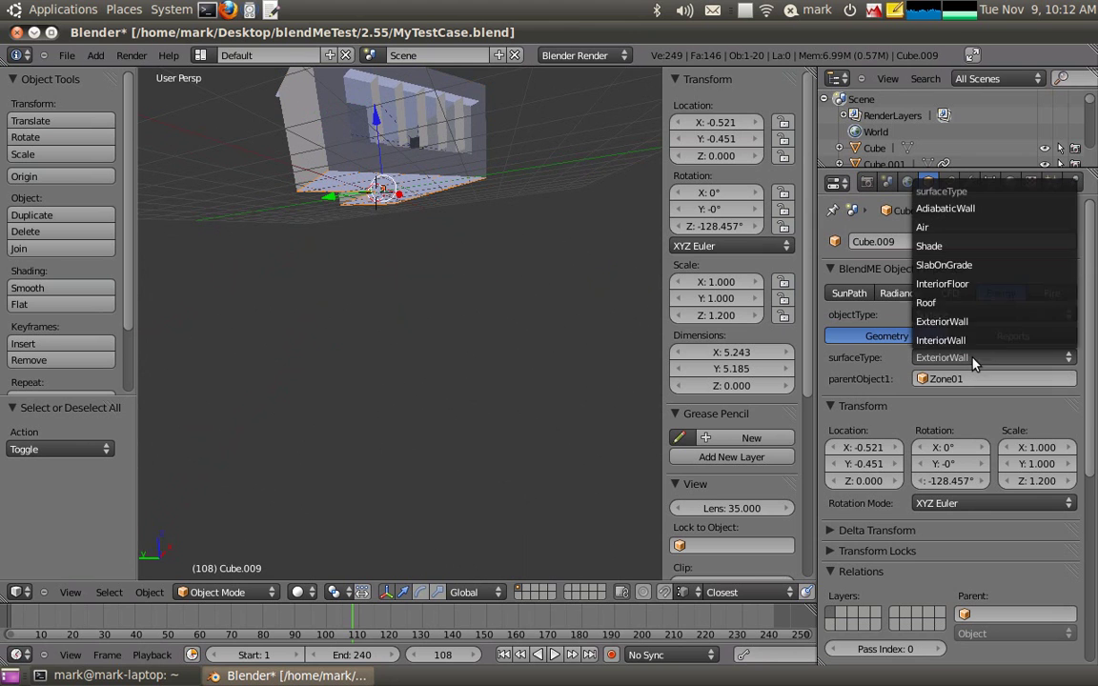
{"action": "left_click", "coordinate": [969, 263]}
Replace the main roof face's 100mmConcrete material with RoofGravel as its first material layer.
{"action": "middle_click_drag", "start_coordinate": [475, 387], "coordinate": [433, 384]}
{"action": "right_click", "coordinate": [439, 295]}
{"action": "scroll", "coordinate": [391, 435], "scroll_direction": "down", "scroll_amount": 2}
{"action": "middle_click_drag", "start_coordinate": [391, 435], "coordinate": [465, 402]}
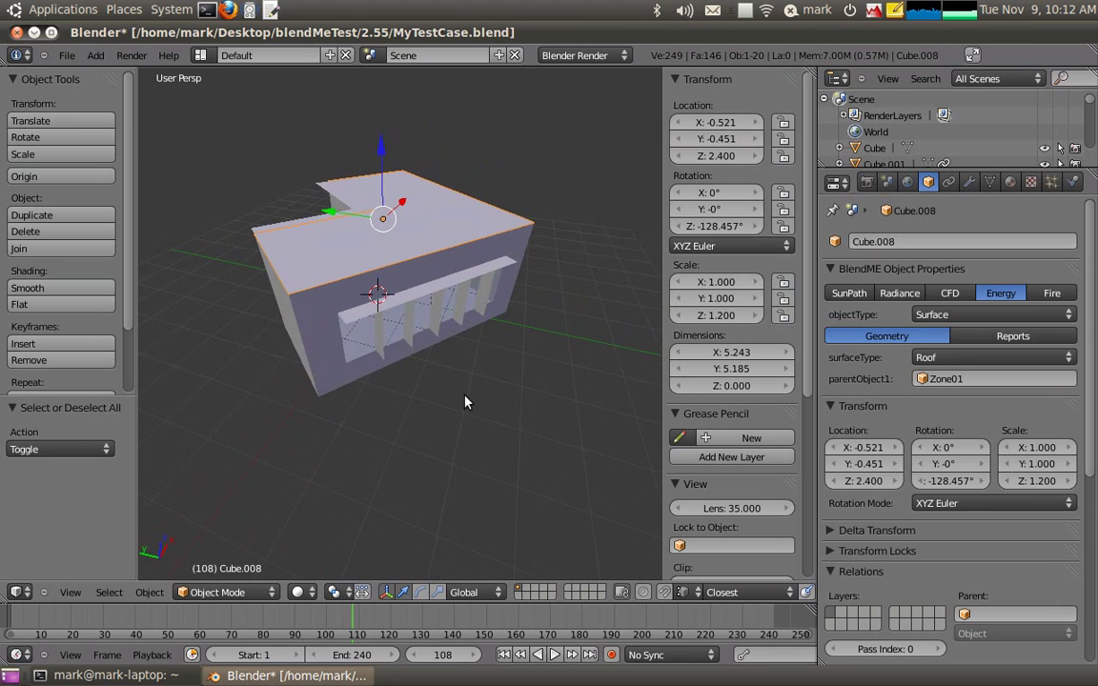
{"action": "left_click", "coordinate": [1012, 184]}
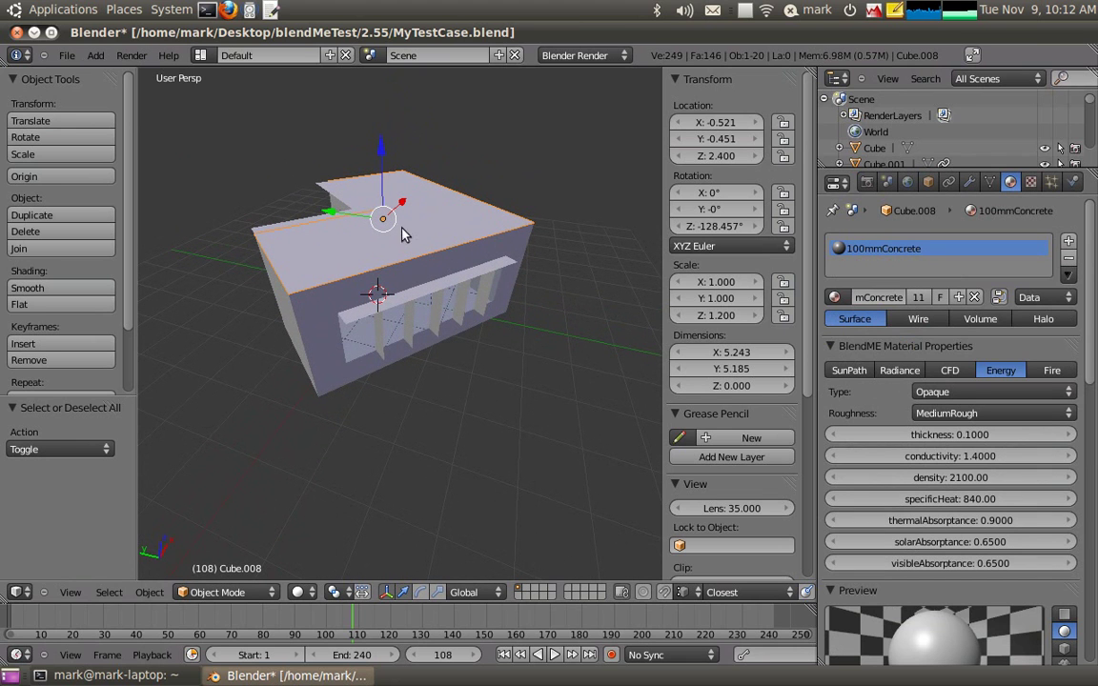
{"action": "left_click", "coordinate": [1069, 258]}
{"action": "left_click", "coordinate": [1069, 241]}
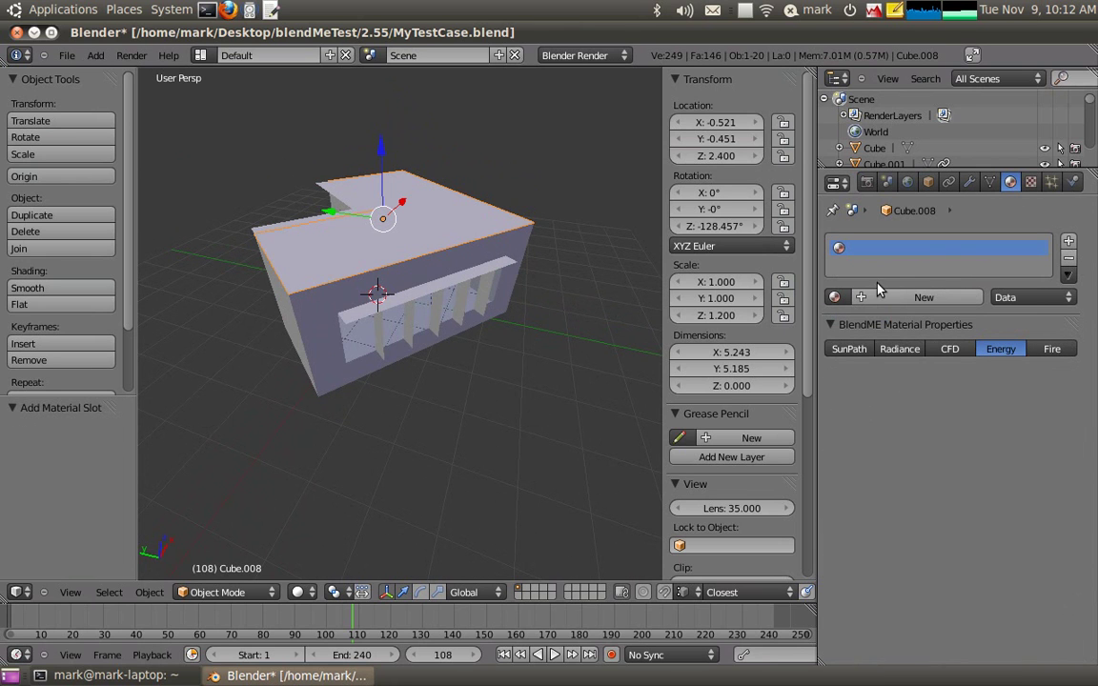
{"action": "left_click", "coordinate": [835, 298]}
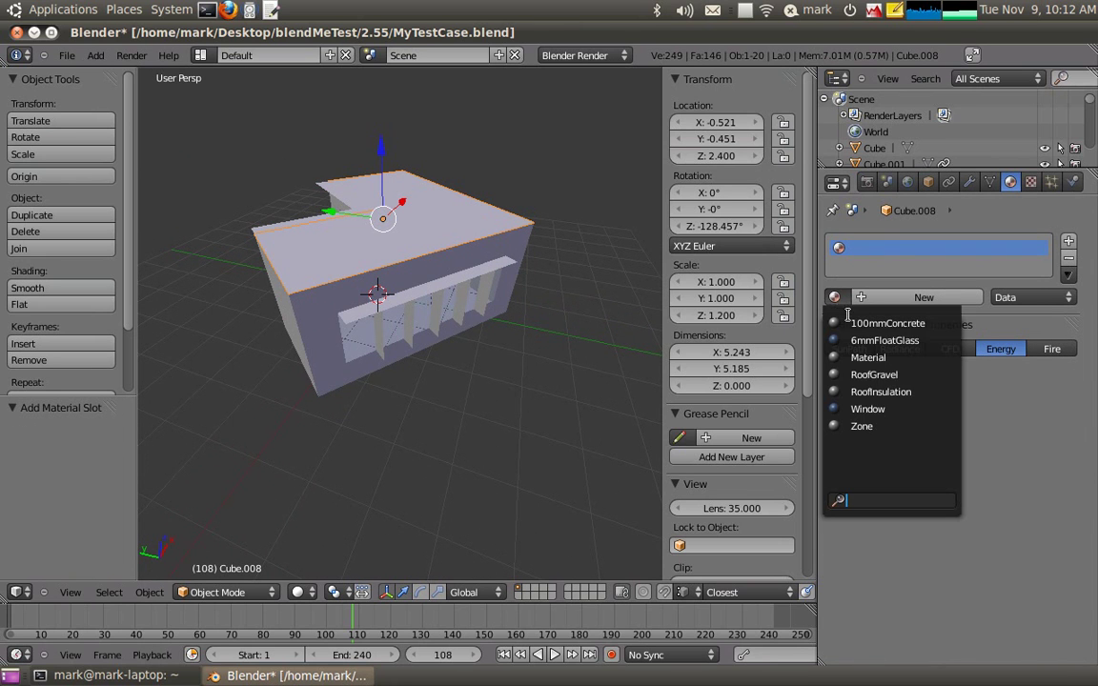
{"action": "left_click", "coordinate": [867, 375]}
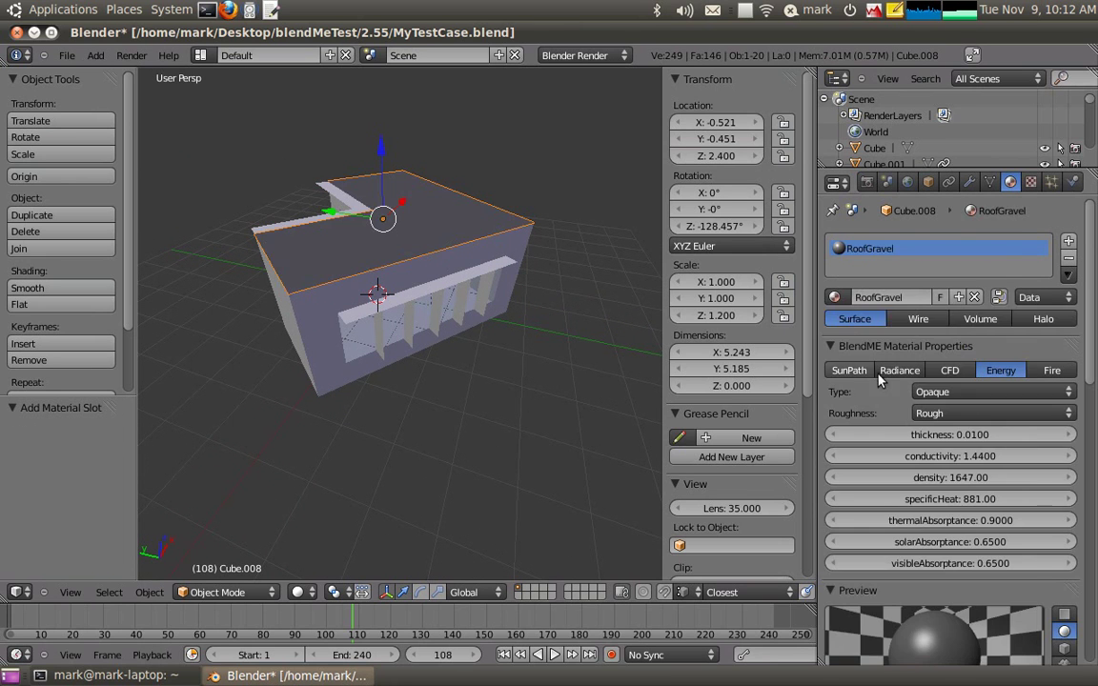
Add RoofInsulation as the second and 100mmConcrete as the third material layer of the main roof face.
{"action": "left_click", "coordinate": [1069, 242]}
{"action": "left_click", "coordinate": [835, 298]}
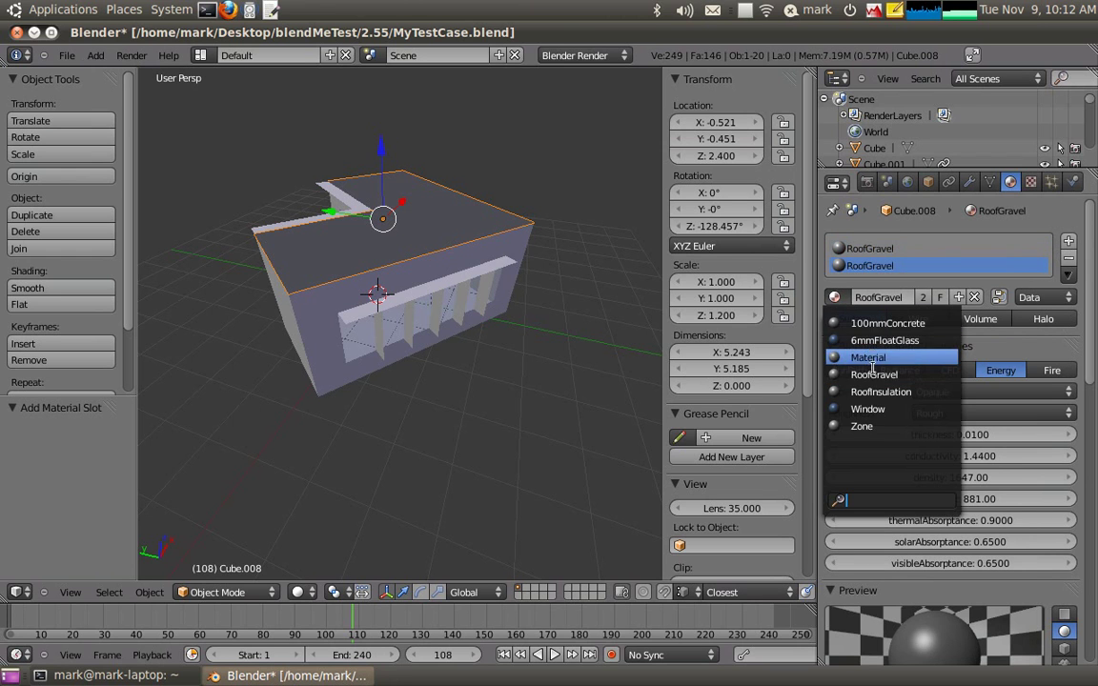
{"action": "left_click", "coordinate": [881, 392]}
{"action": "left_click", "coordinate": [1069, 242]}
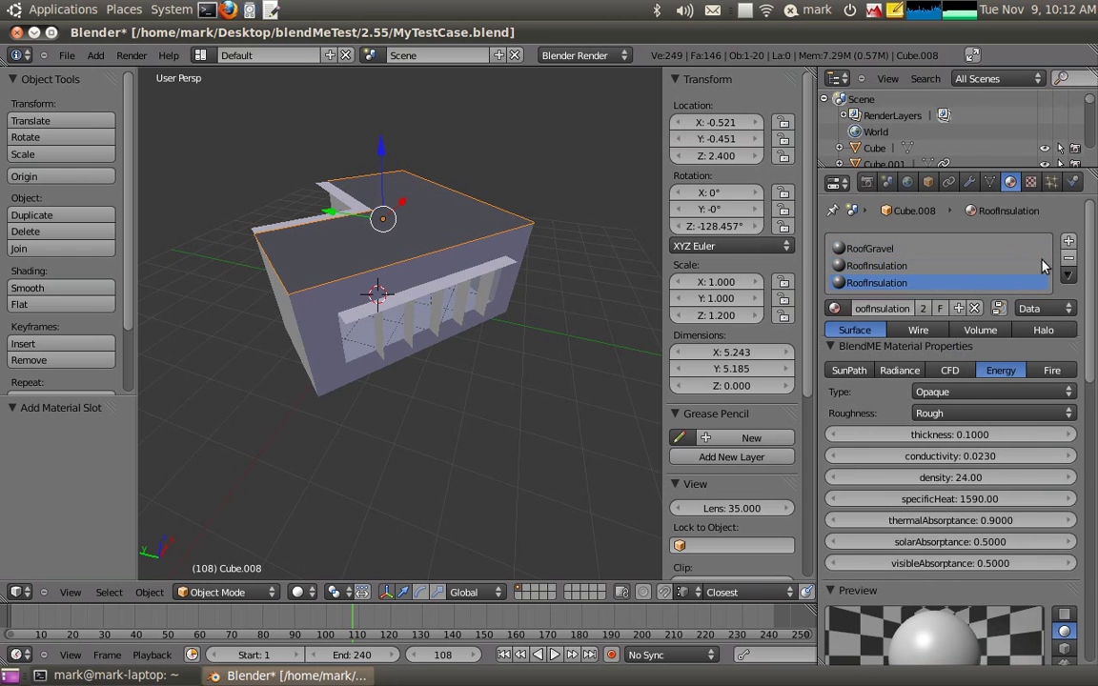
{"action": "left_click", "coordinate": [835, 308]}
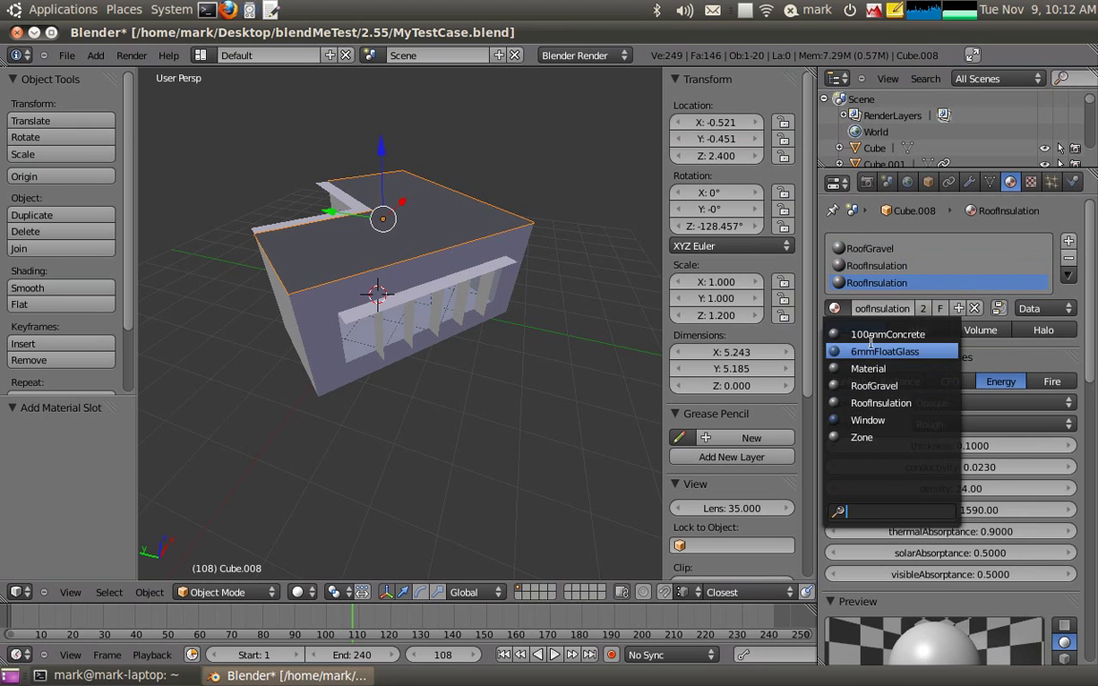
{"action": "left_click", "coordinate": [863, 334]}
Add a schedule to the scene's energy settings and name it AlwaysOn.
{"action": "middle_click_drag", "start_coordinate": [436, 419], "coordinate": [361, 368]}
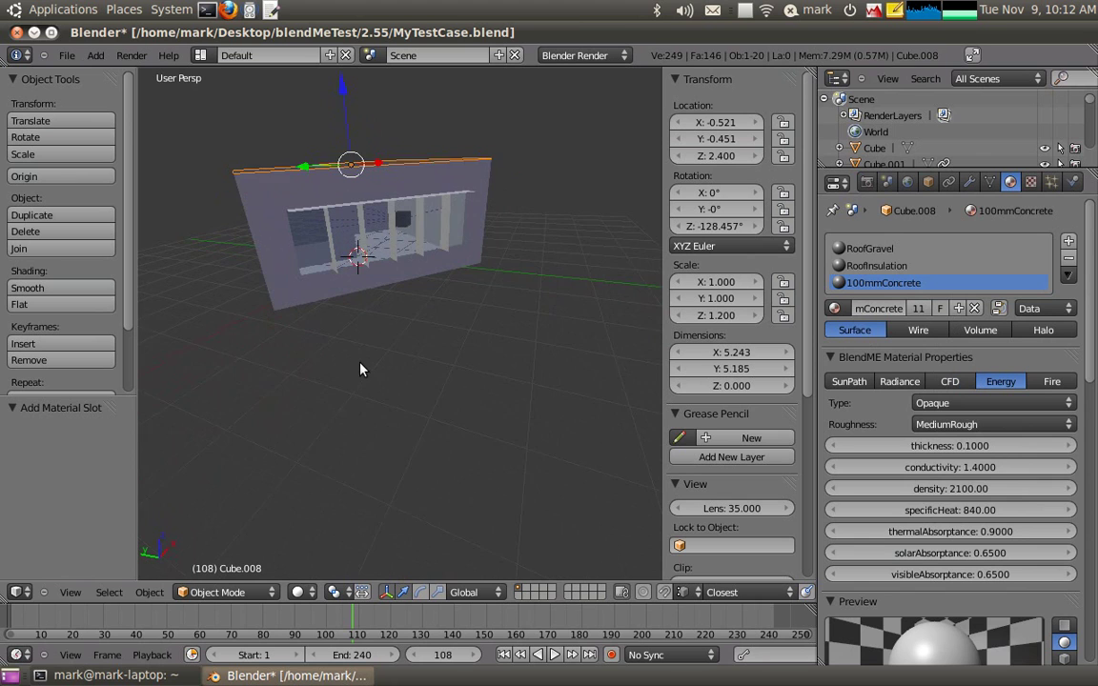
{"action": "left_click", "coordinate": [887, 183]}
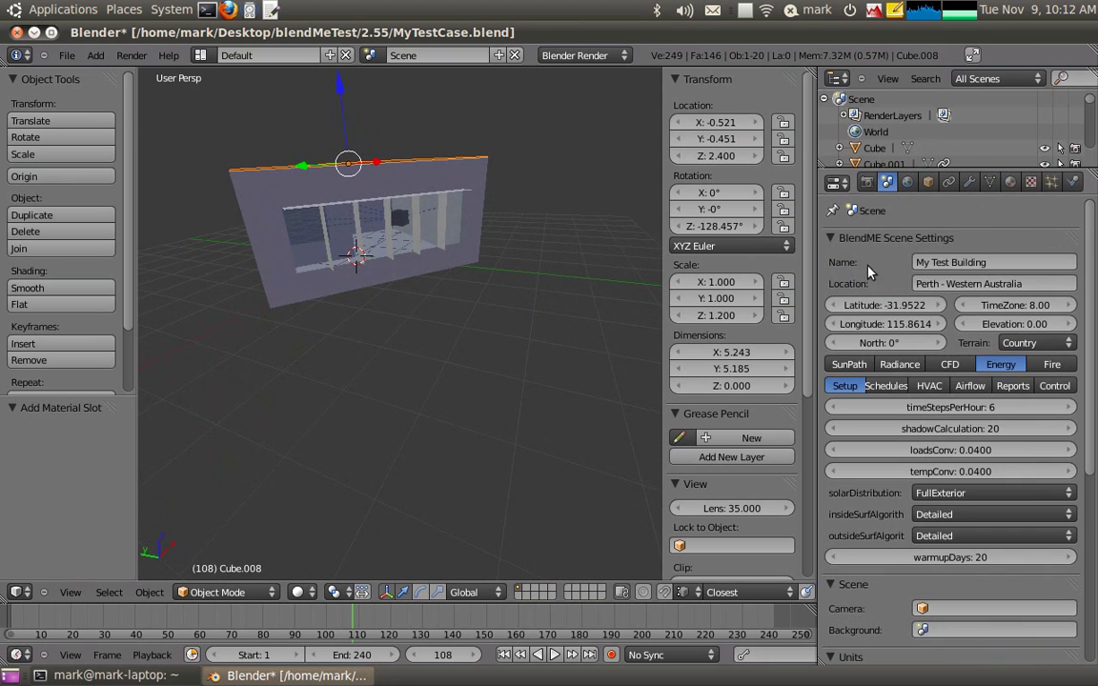
{"action": "left_click", "coordinate": [886, 387]}
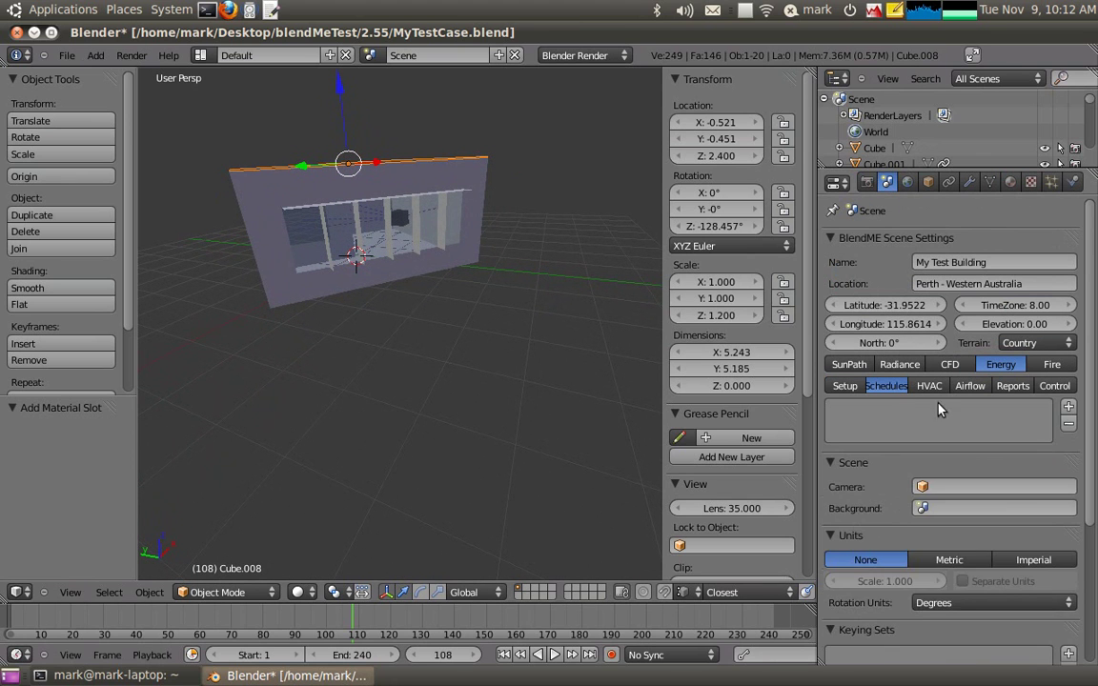
{"action": "left_click", "coordinate": [1069, 406]}
{"action": "left_click", "coordinate": [968, 458]}
{"action": "type", "text": "Always"}
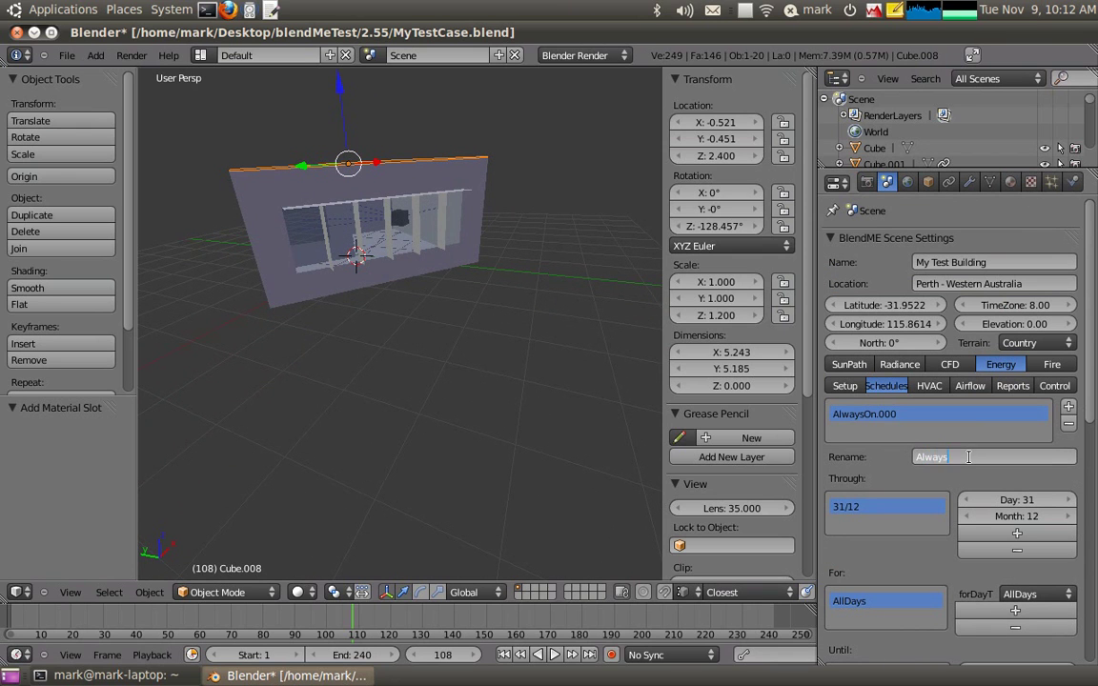
{"action": "type", "text": "On"}
{"action": "key", "text": "Return"}
Set the value of the AlwaysOn schedule's all-day period, until 24:0, to 0.2.
{"action": "scroll", "coordinate": [1091, 398], "scroll_direction": "down", "scroll_amount": 4}
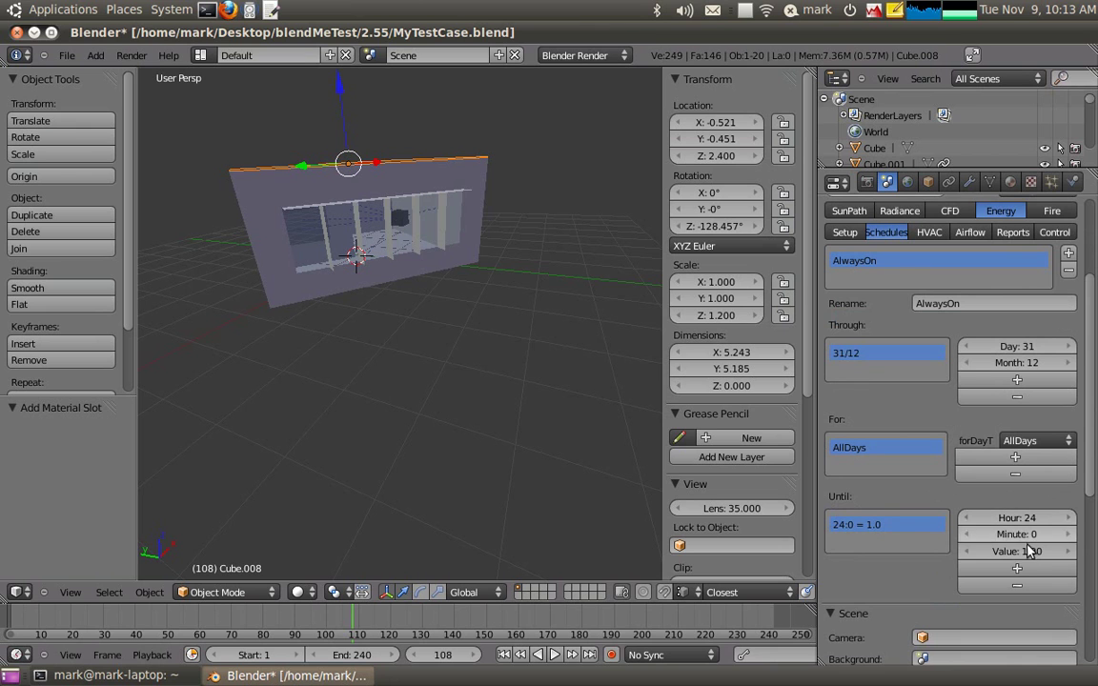
{"action": "left_click", "coordinate": [1027, 554]}
{"action": "type", "text": "0.2"}
{"action": "key", "text": "Return"}
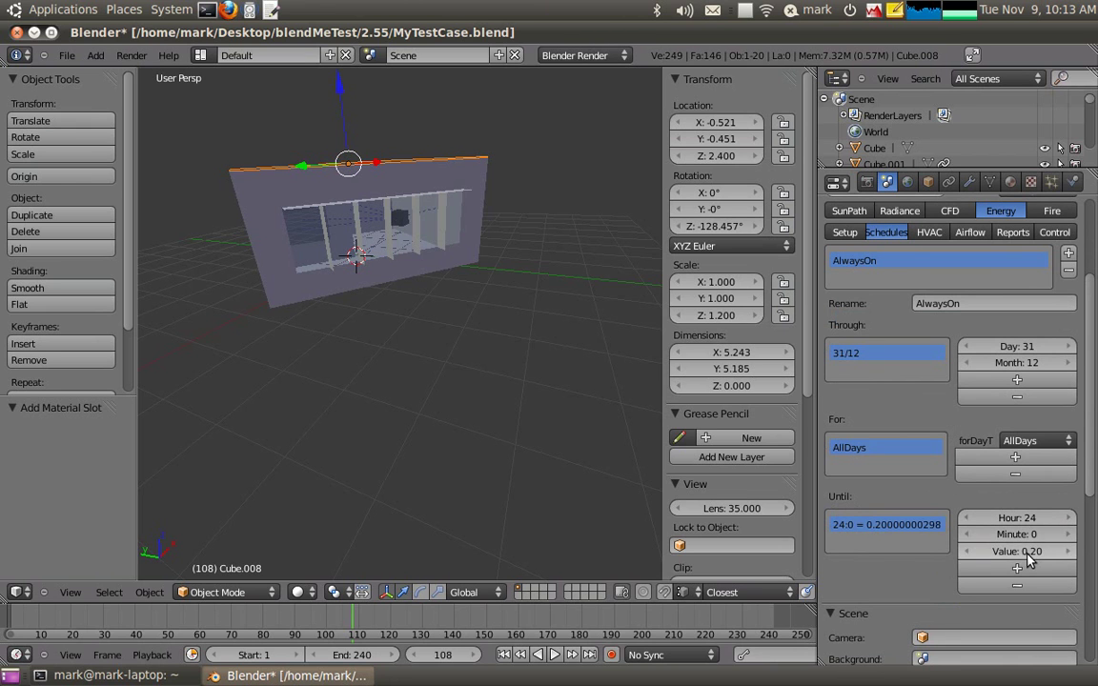
Configure Zone01's infiltration with the AirChanges/Hour calculation method, the AlwaysOn schedule and a designFlow of 0.2.
{"action": "scroll", "coordinate": [1095, 461], "scroll_direction": "up", "scroll_amount": 3}
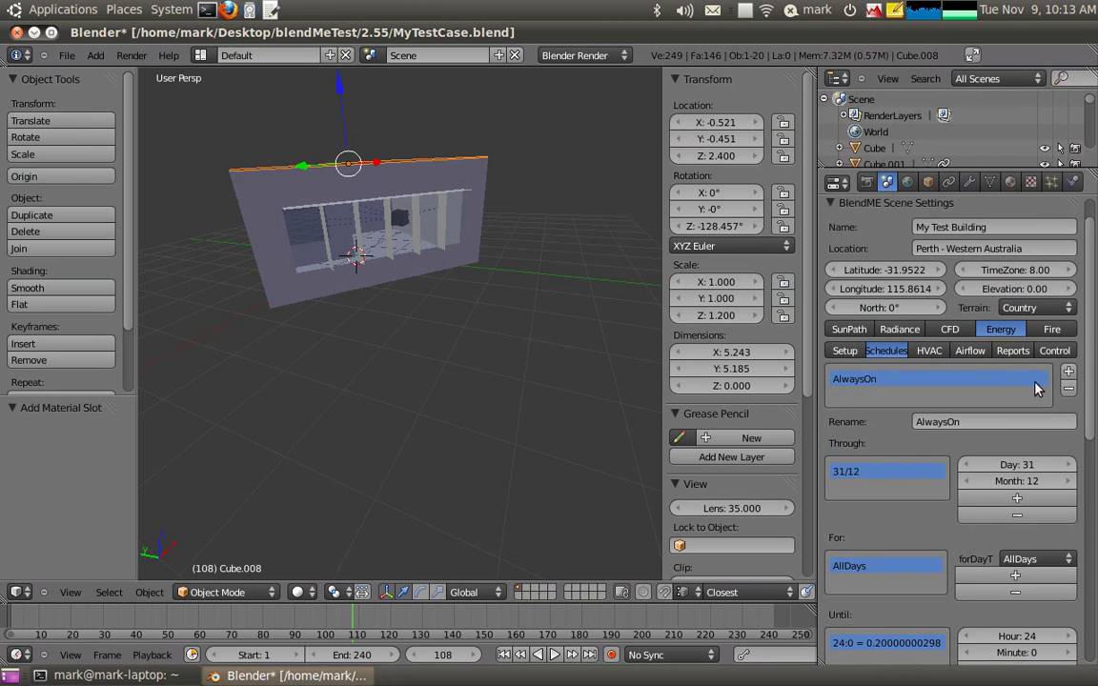
{"action": "left_click", "coordinate": [932, 184]}
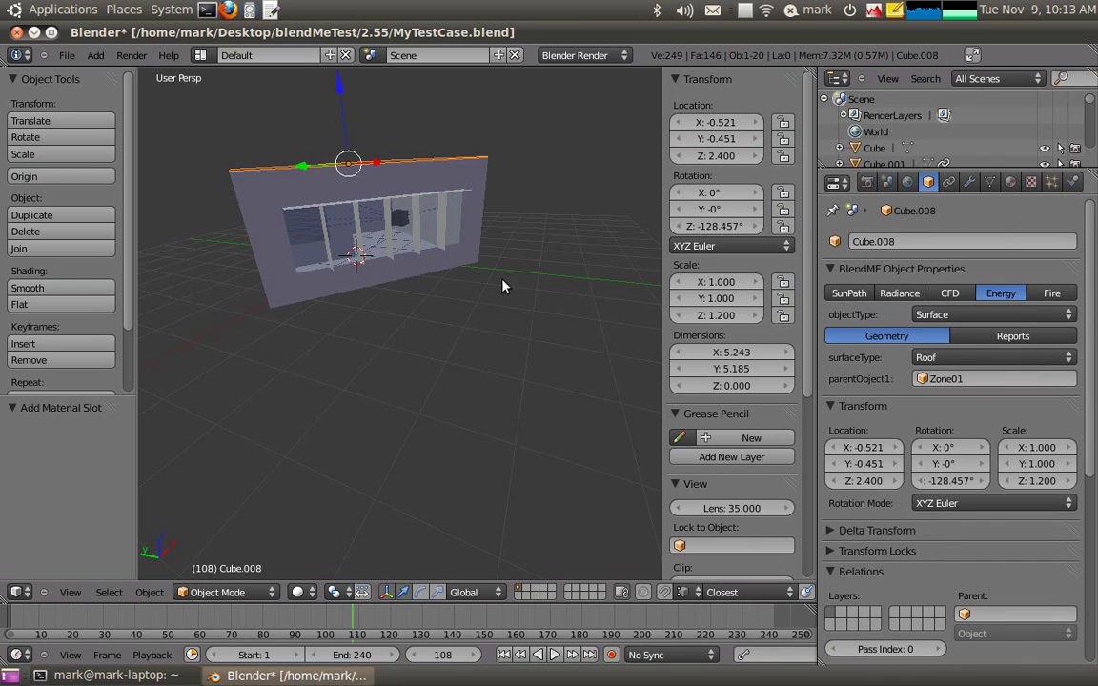
{"action": "right_click", "coordinate": [402, 222]}
{"action": "right_click", "coordinate": [405, 222]}
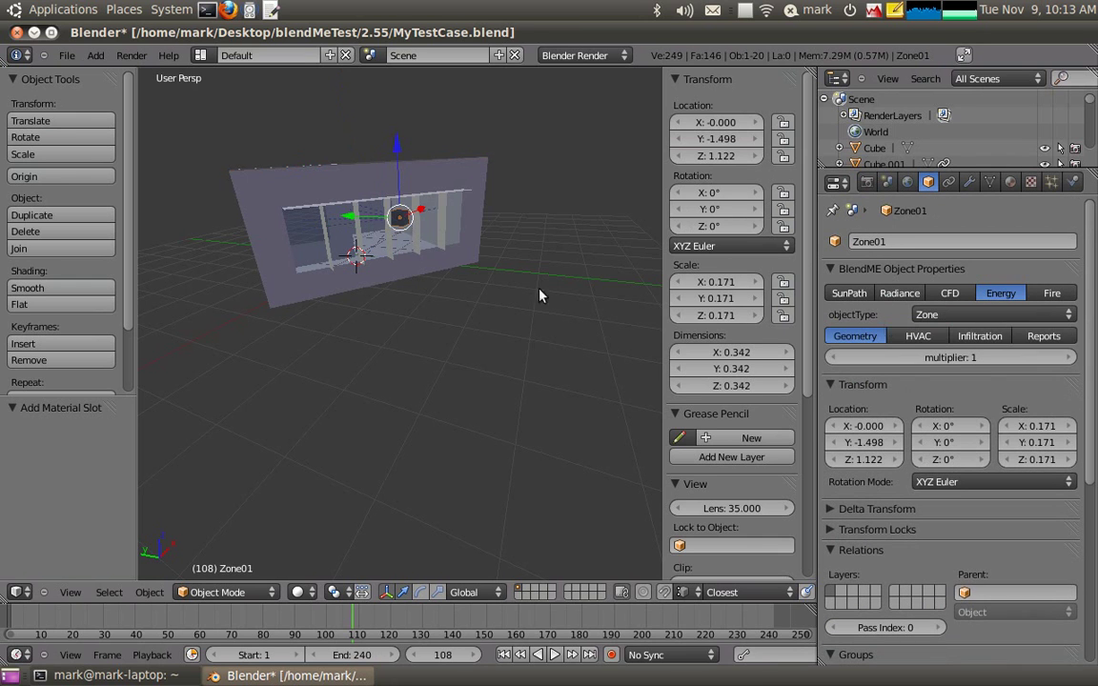
{"action": "left_click", "coordinate": [980, 336]}
{"action": "left_click", "coordinate": [974, 358]}
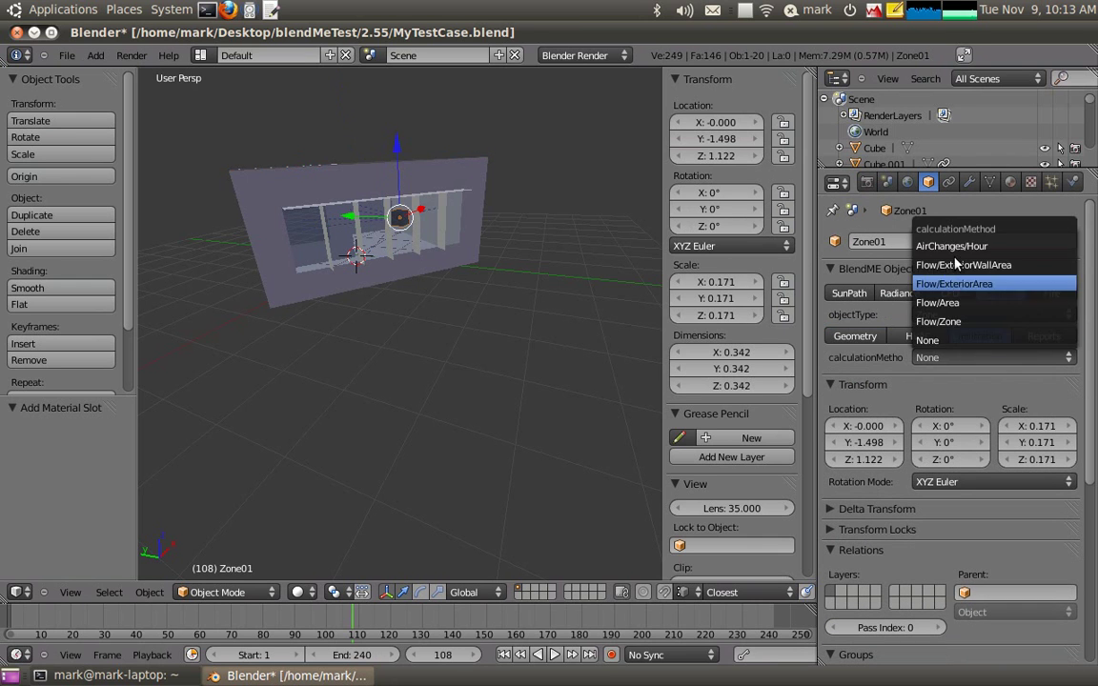
{"action": "left_click", "coordinate": [953, 246]}
{"action": "left_click", "coordinate": [960, 378]}
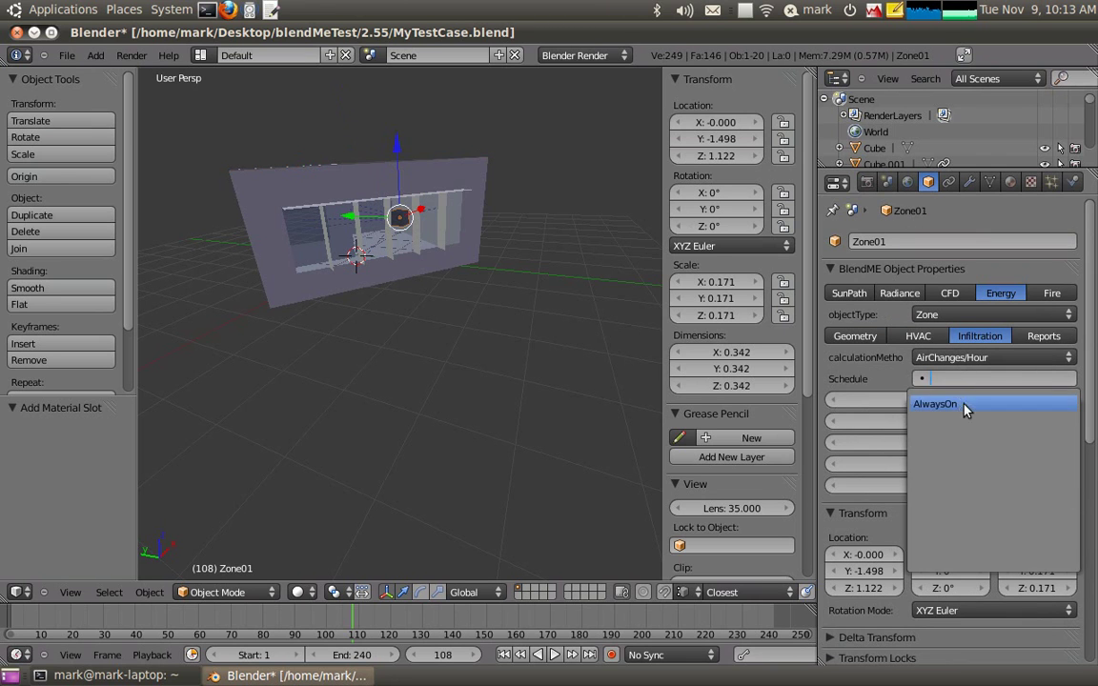
{"action": "left_click", "coordinate": [929, 405]}
{"action": "left_click", "coordinate": [973, 400]}
{"action": "type", "text": "0.2"}
{"action": "key", "text": "Return"}
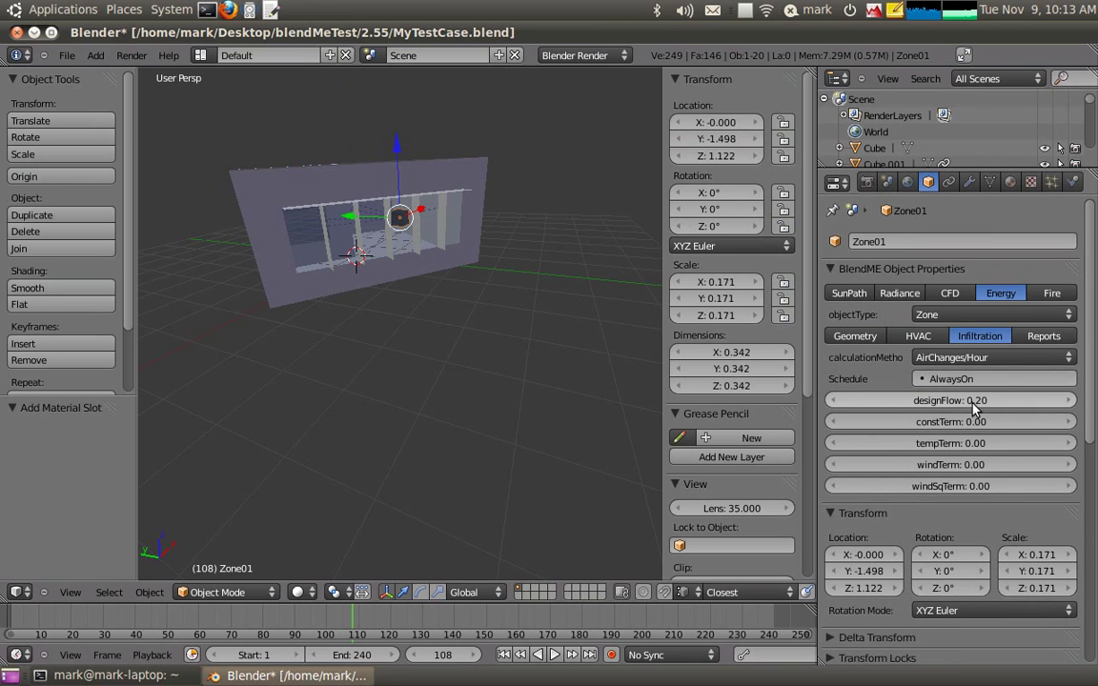
Add a Zone/Sys Air Temperature report to Zone01.
{"action": "middle_click_drag", "start_coordinate": [430, 278], "coordinate": [411, 273]}
{"action": "left_click", "coordinate": [1039, 336]}
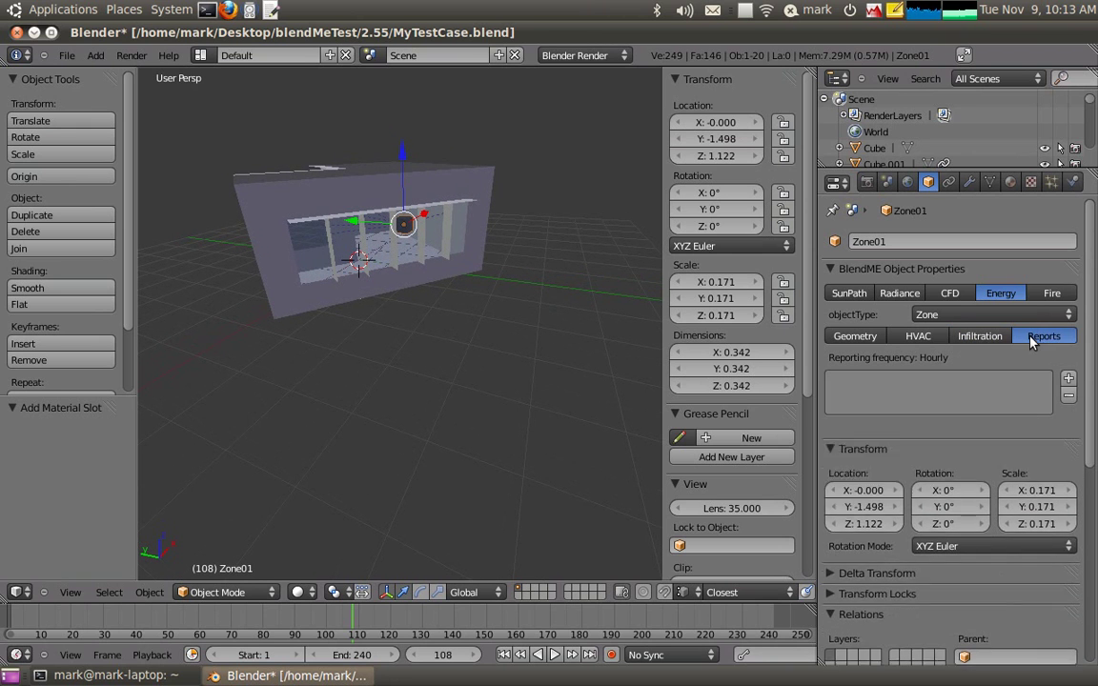
{"action": "left_click", "coordinate": [1069, 379]}
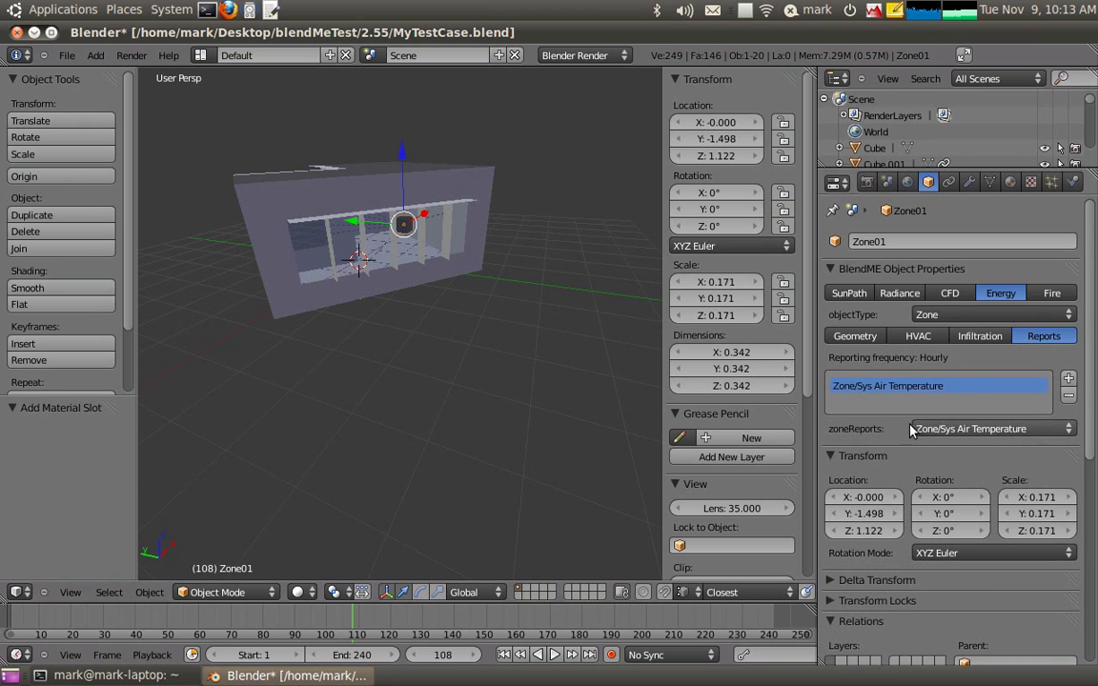
Add a Surface Int Convection Heat Rate per Area report to the exterior end wall beside the wall with the finned window.
{"action": "middle_click_drag", "start_coordinate": [532, 346], "coordinate": [363, 240]}
{"action": "right_click", "coordinate": [363, 240]}
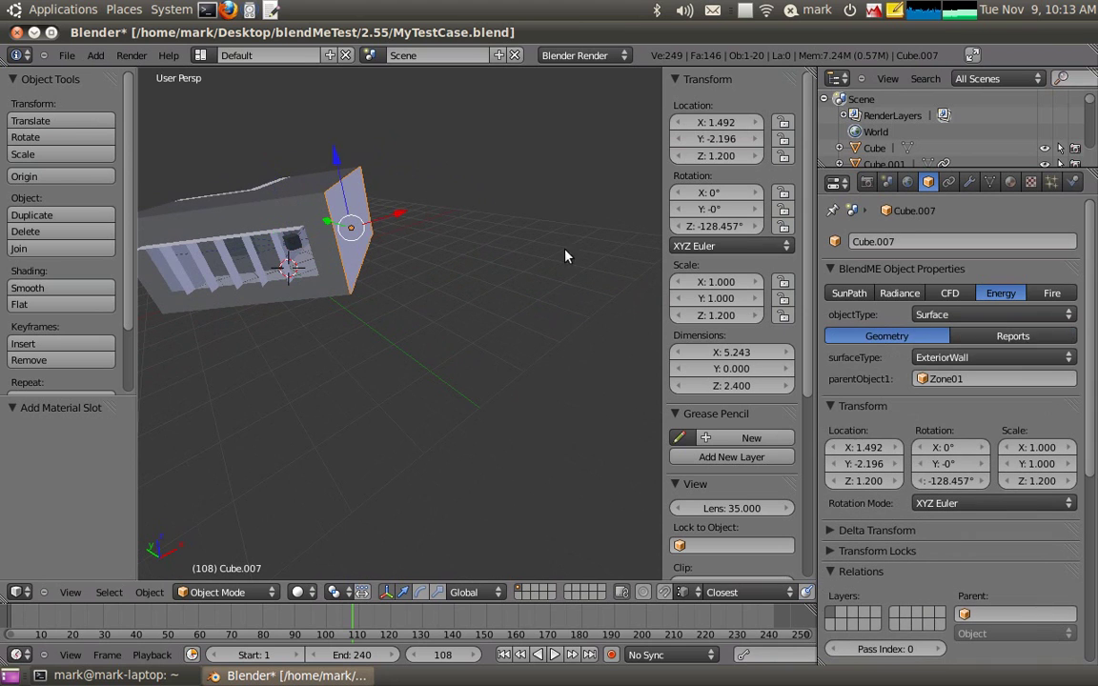
{"action": "left_click", "coordinate": [1012, 336]}
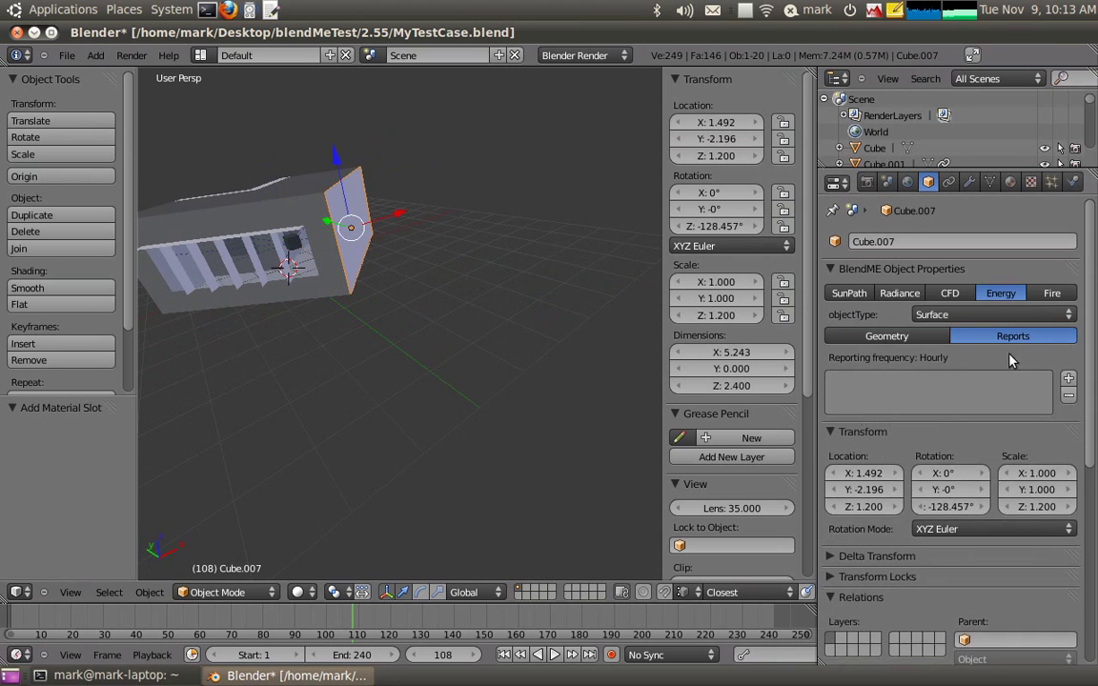
{"action": "left_click", "coordinate": [1068, 379]}
{"action": "left_click", "coordinate": [1011, 426]}
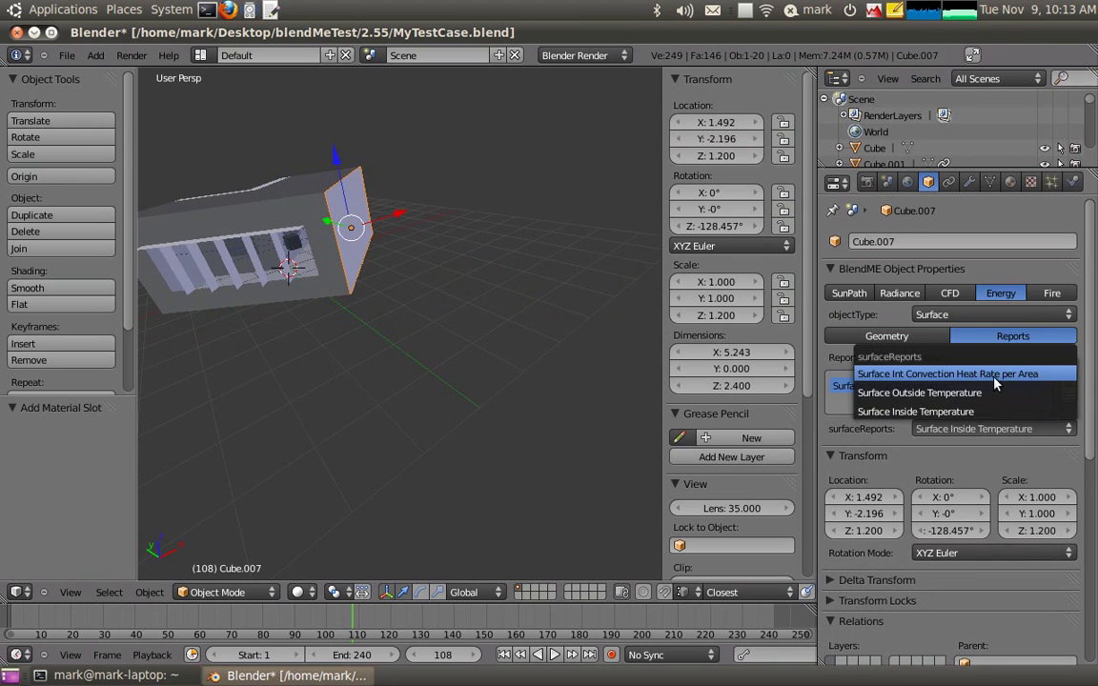
{"action": "left_click", "coordinate": [949, 374]}
Add an Outdoor Dry Bulb report to the scene's energy reports.
{"action": "middle_click_drag", "start_coordinate": [384, 368], "coordinate": [506, 353]}
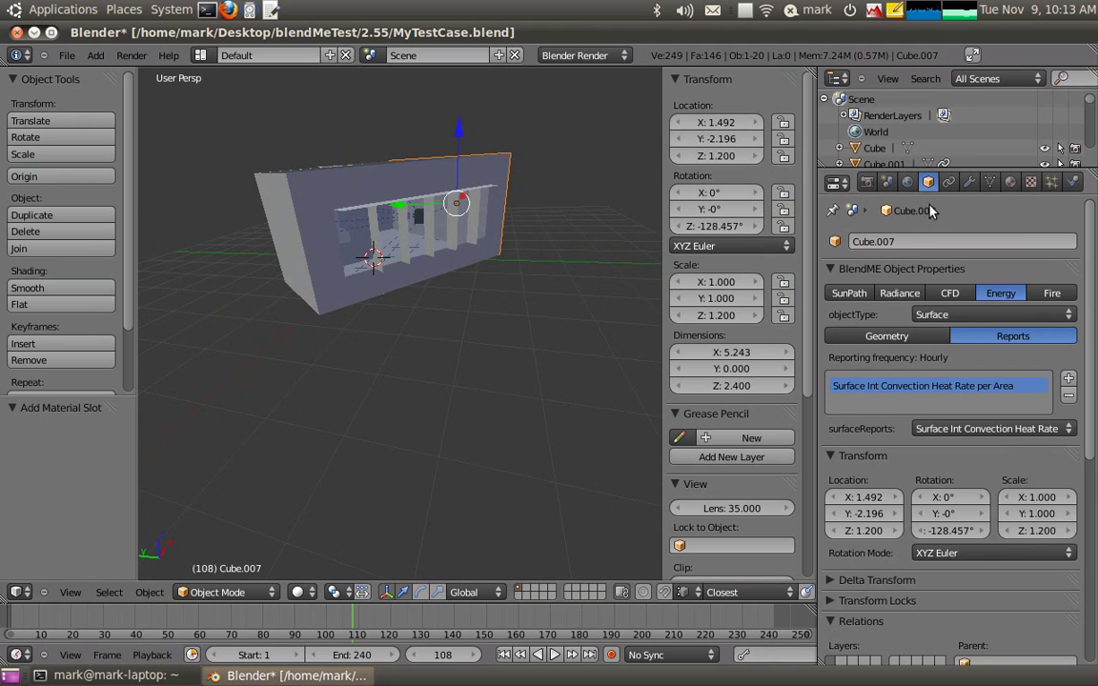
{"action": "left_click", "coordinate": [888, 182]}
{"action": "left_click", "coordinate": [1013, 352]}
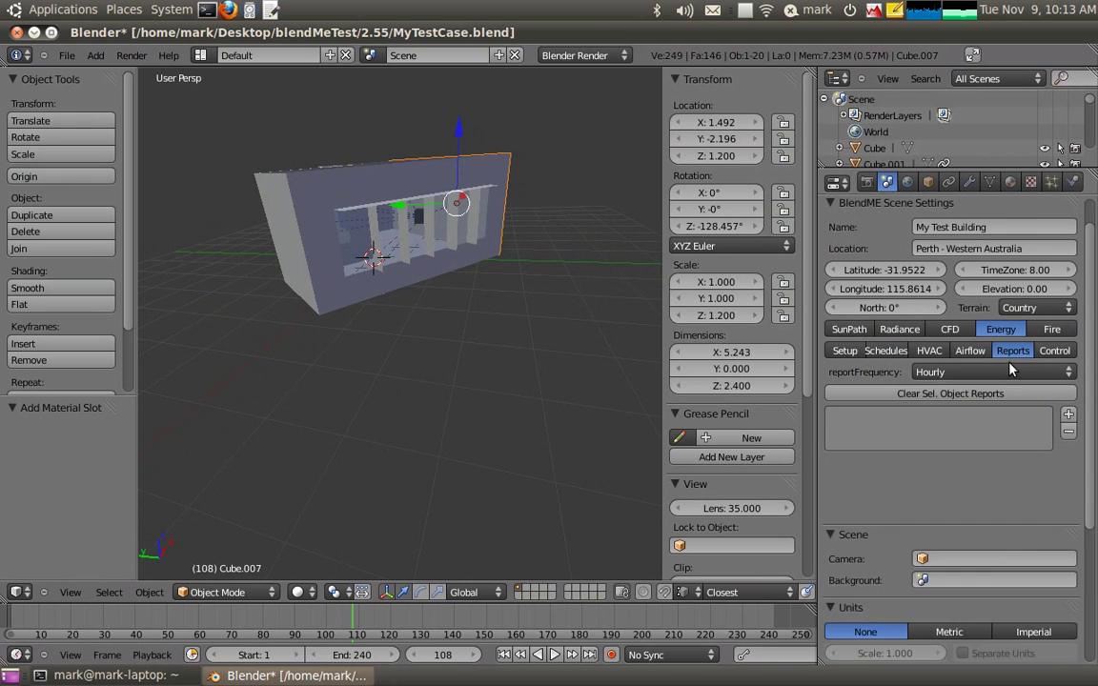
{"action": "left_click", "coordinate": [1069, 417]}
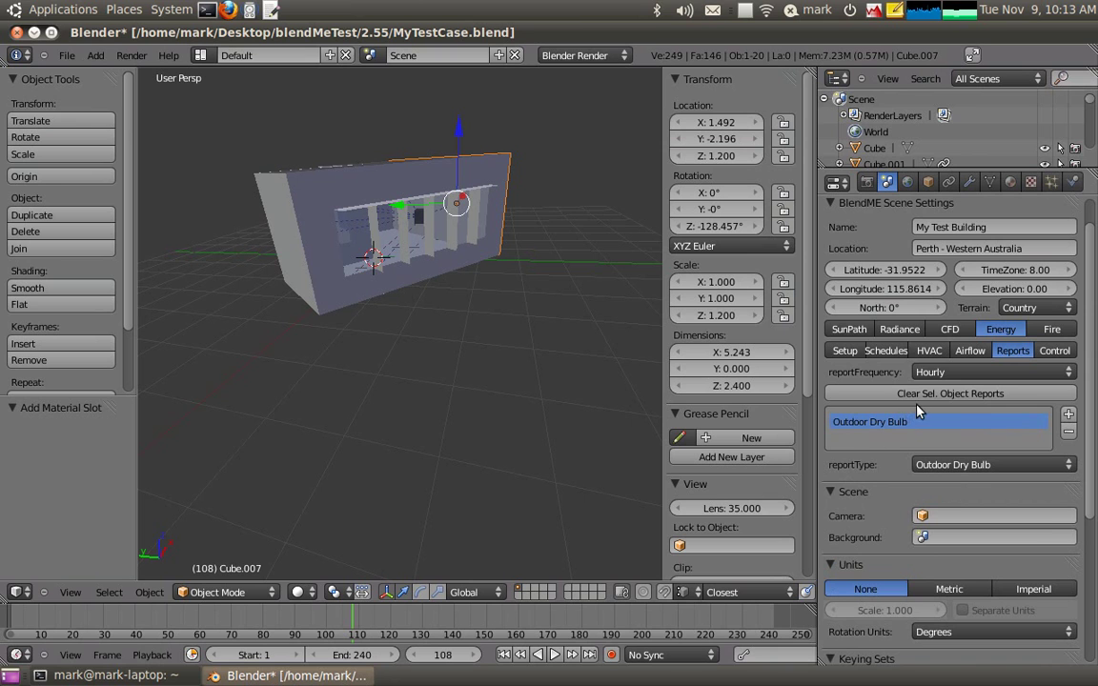
Review the scene's energy settings for setup, schedules, HVAC, airflow, reports and simulation control.
{"action": "left_click", "coordinate": [853, 354]}
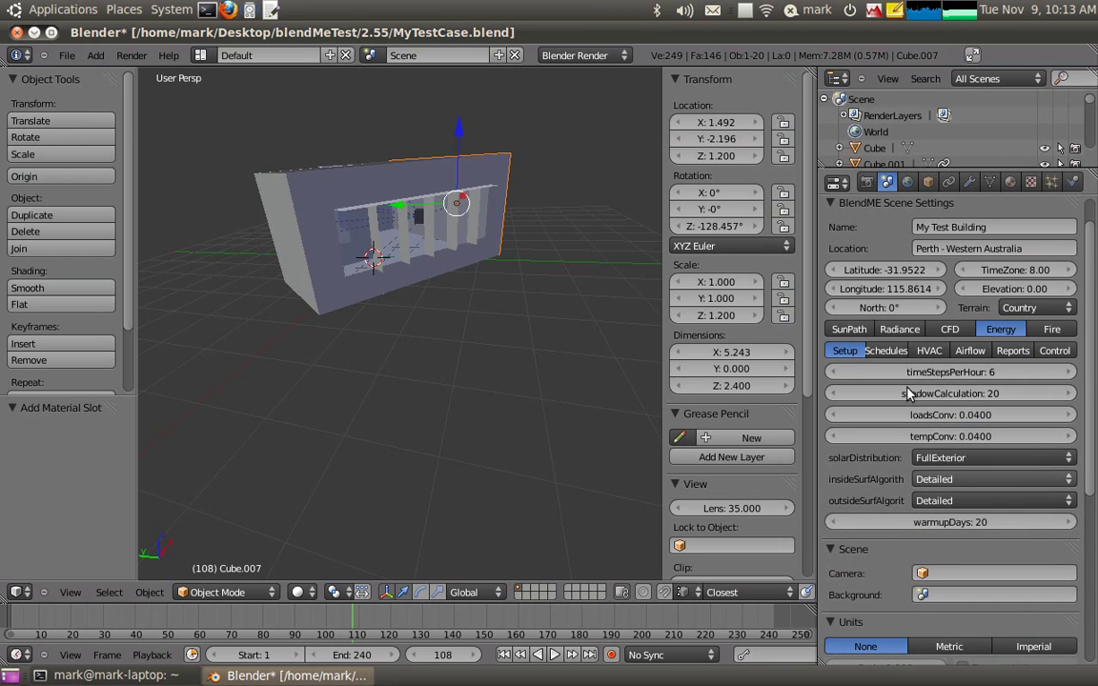
{"action": "left_click", "coordinate": [889, 352]}
{"action": "left_click", "coordinate": [924, 353]}
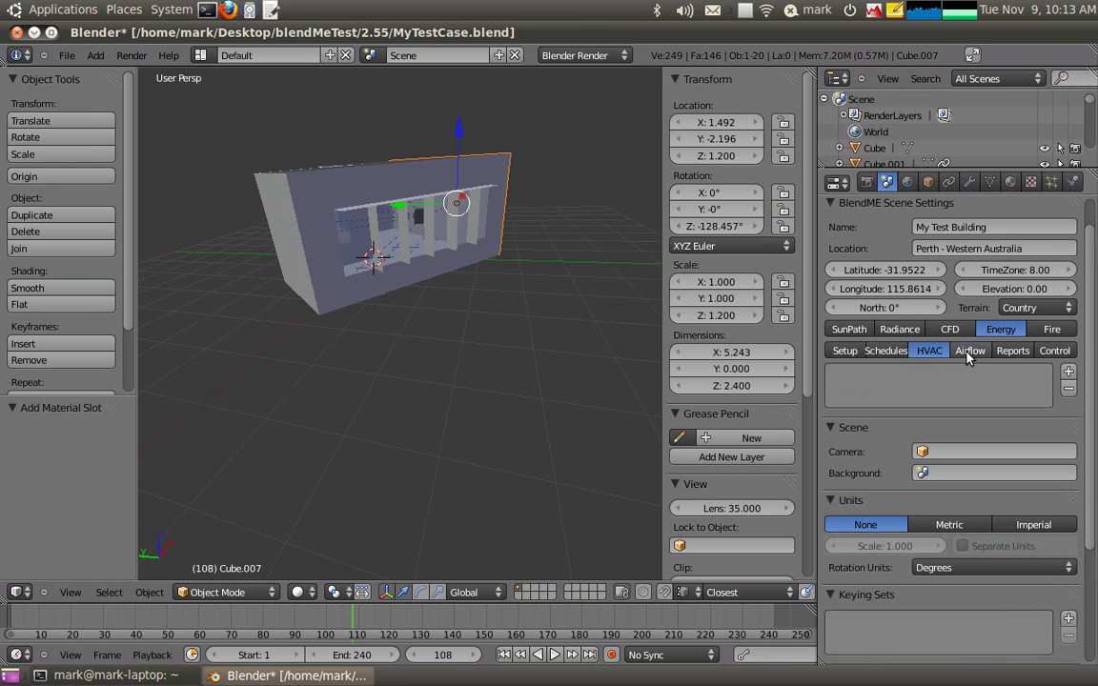
{"action": "left_click", "coordinate": [970, 352]}
{"action": "left_click", "coordinate": [1012, 352]}
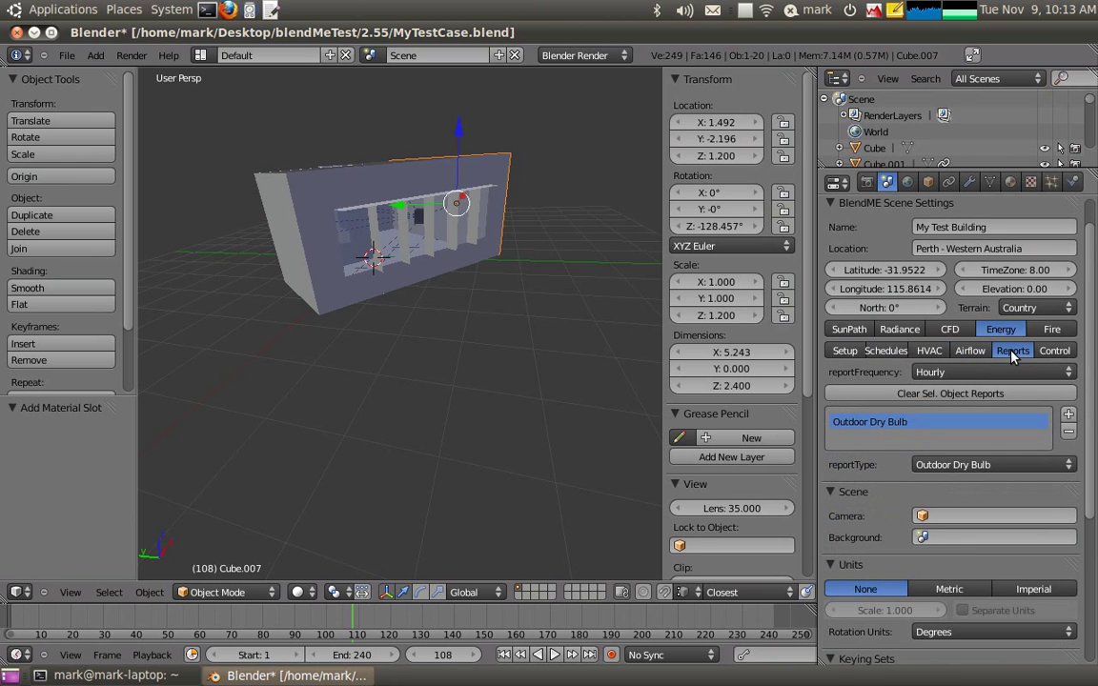
{"action": "left_click", "coordinate": [1056, 351]}
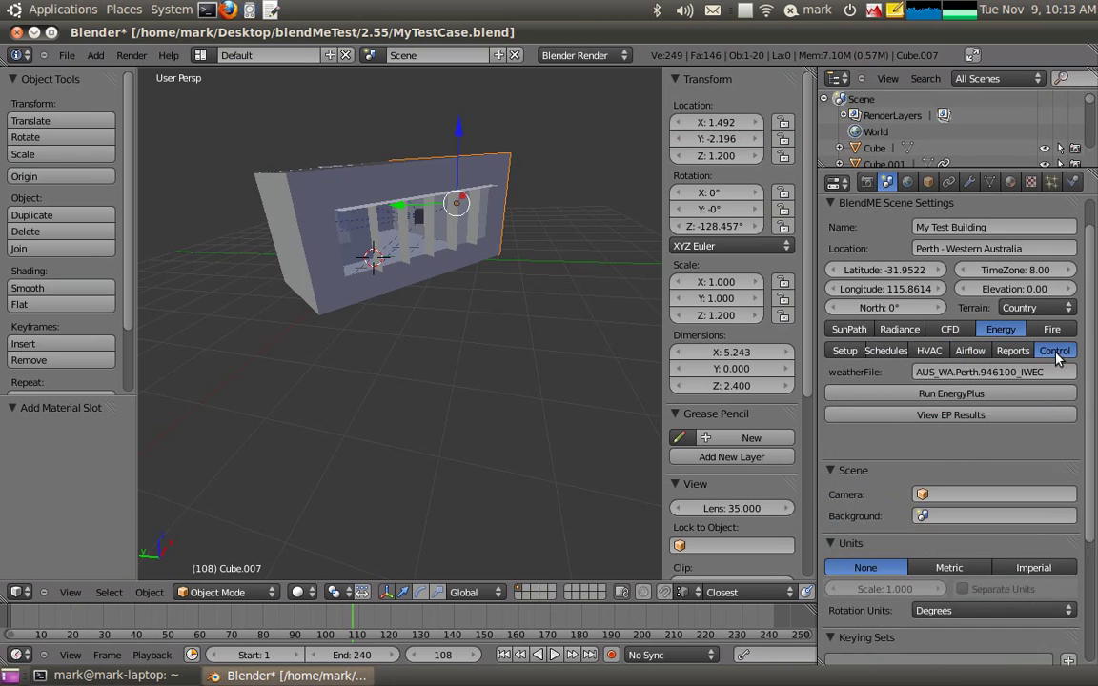
Select all objects of the building model.
{"action": "middle_click_drag", "start_coordinate": [502, 299], "coordinate": [505, 314]}
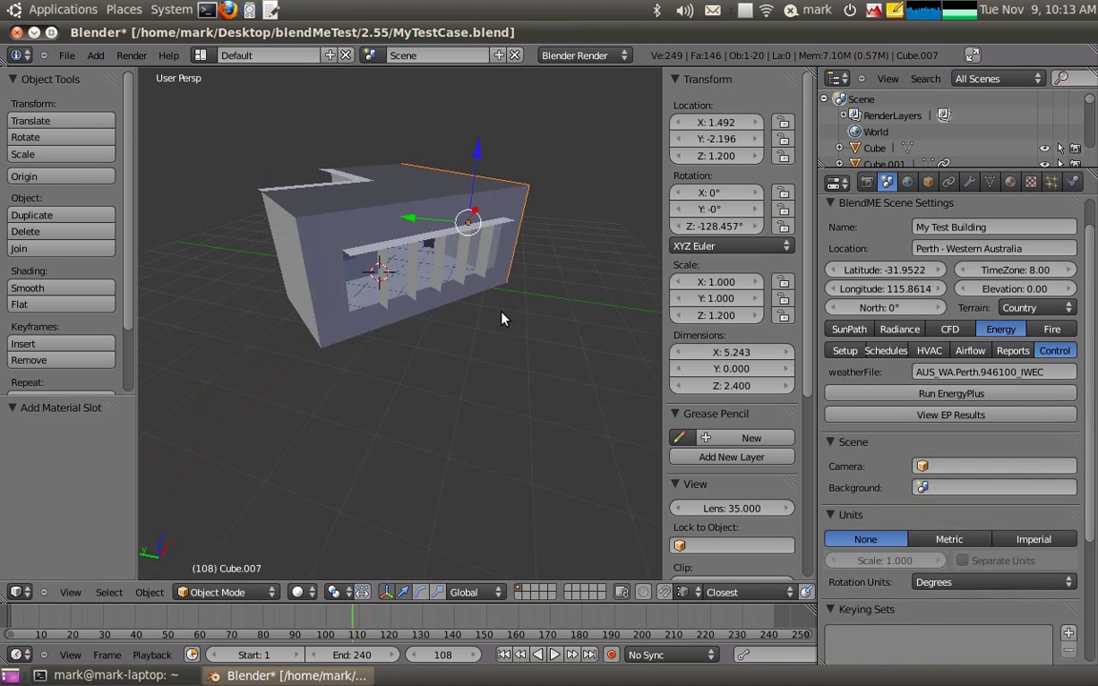
{"action": "key", "text": "a"}
{"action": "key", "text": "a"}
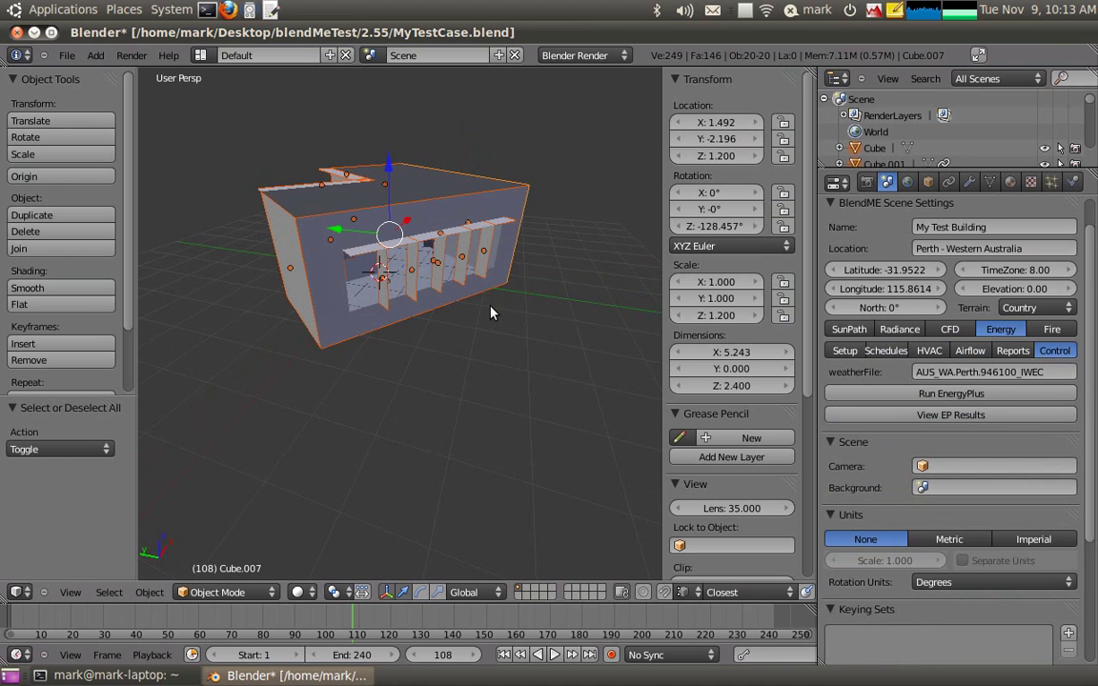
Save the project as MyTestCase05b.blend in the 2.55 folder, overwriting the existing file.
{"action": "left_click", "coordinate": [67, 56]}
{"action": "left_click", "coordinate": [85, 180]}
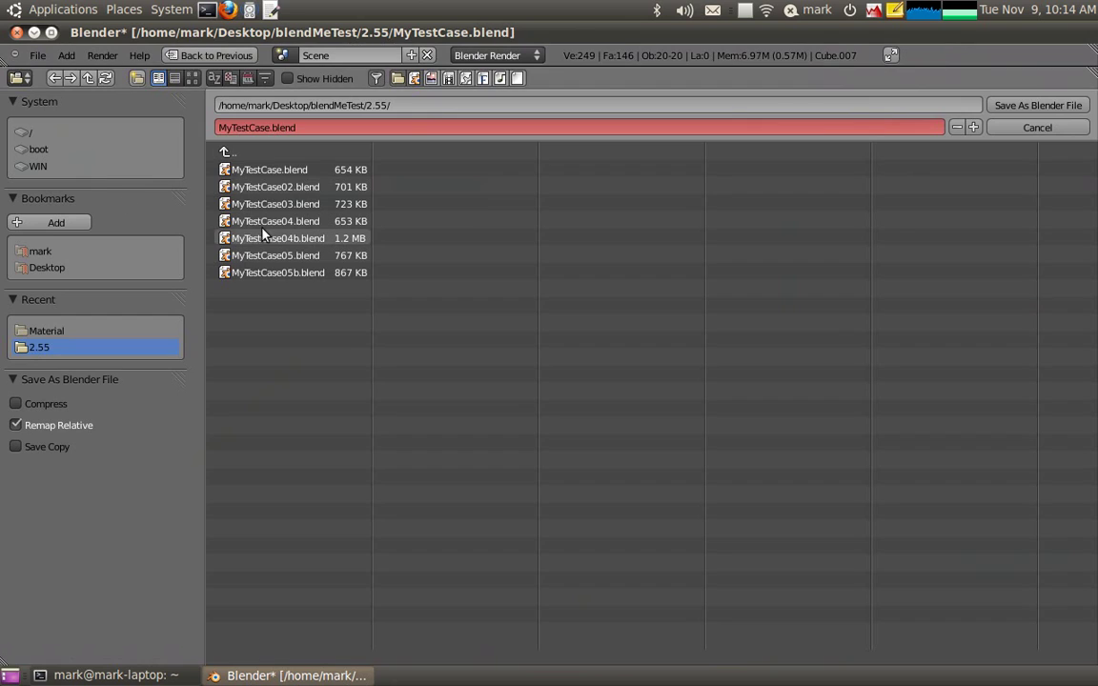
{"action": "left_click", "coordinate": [288, 273]}
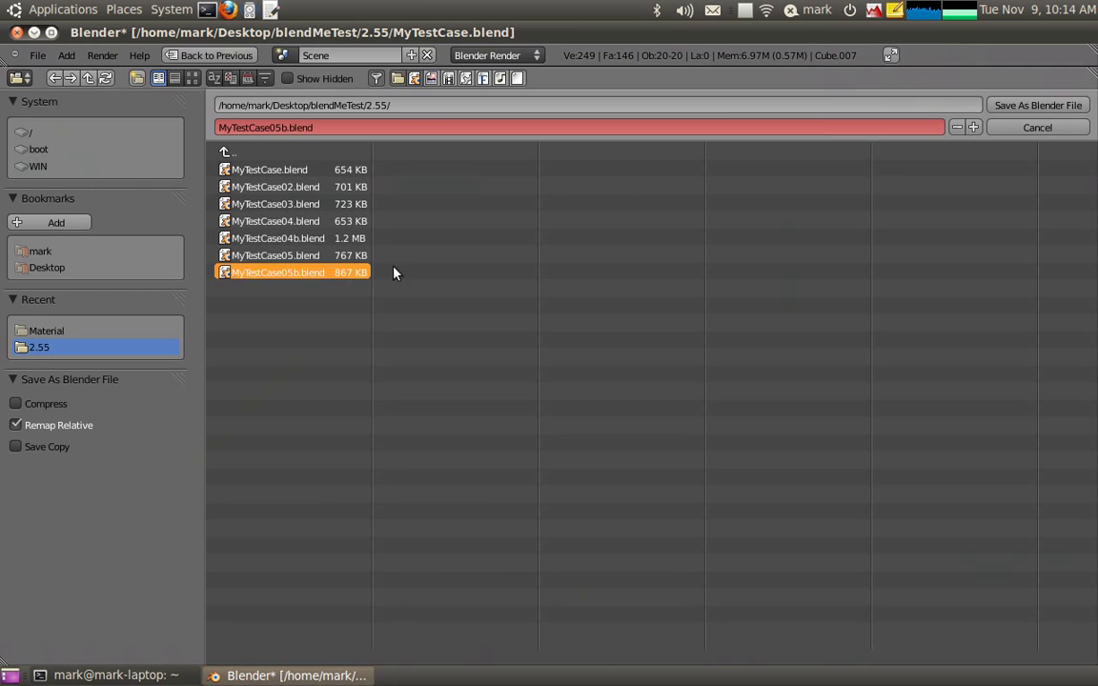
{"action": "left_click", "coordinate": [1032, 104]}
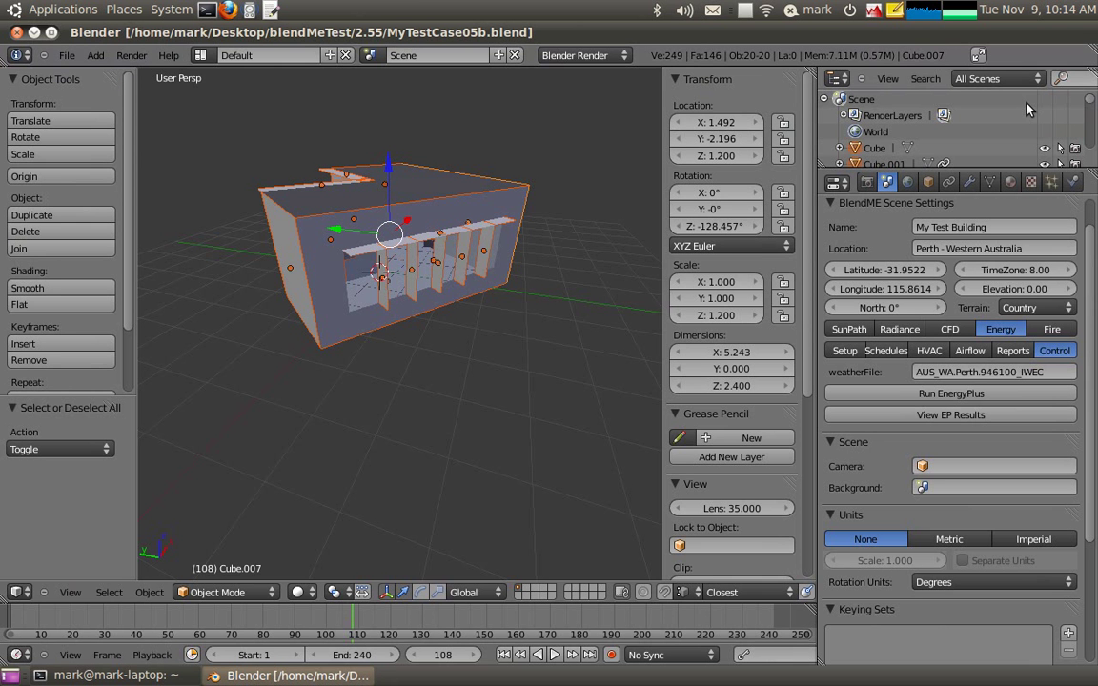
Export the selected building as an EnergyPlus (.idf) file and check the export messages in the terminal.
{"action": "left_click", "coordinate": [66, 56]}
{"action": "mouse_move", "coordinate": [105, 315]}
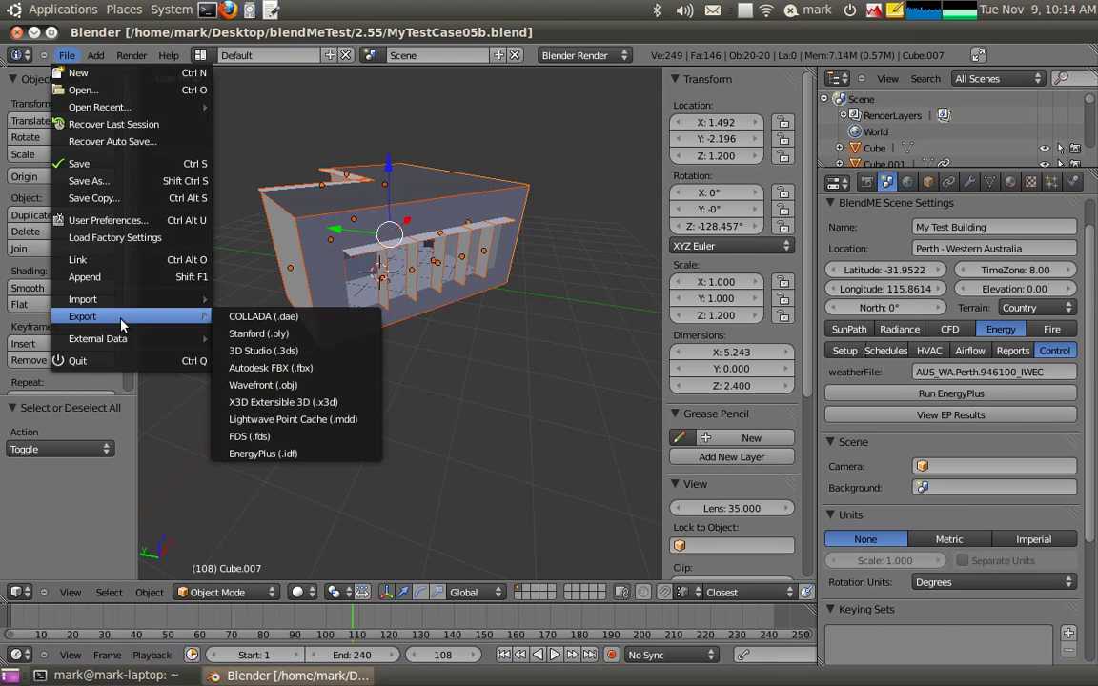
{"action": "left_click", "coordinate": [282, 458]}
{"action": "left_click", "coordinate": [109, 675]}
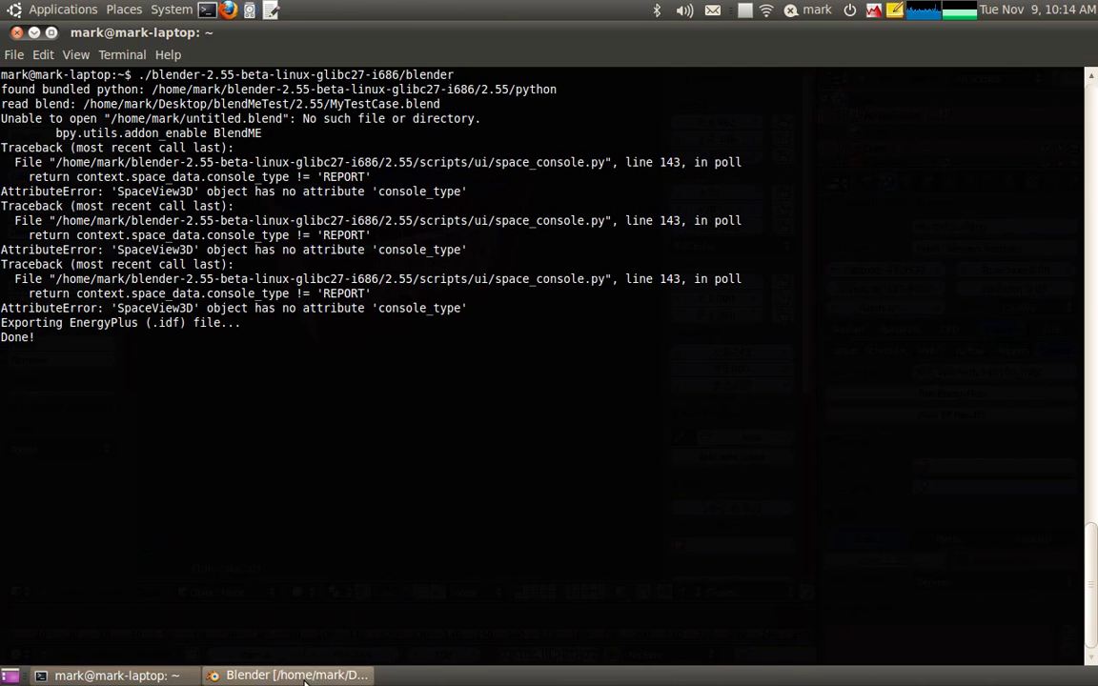
{"action": "key", "text": "alt+Tab"}
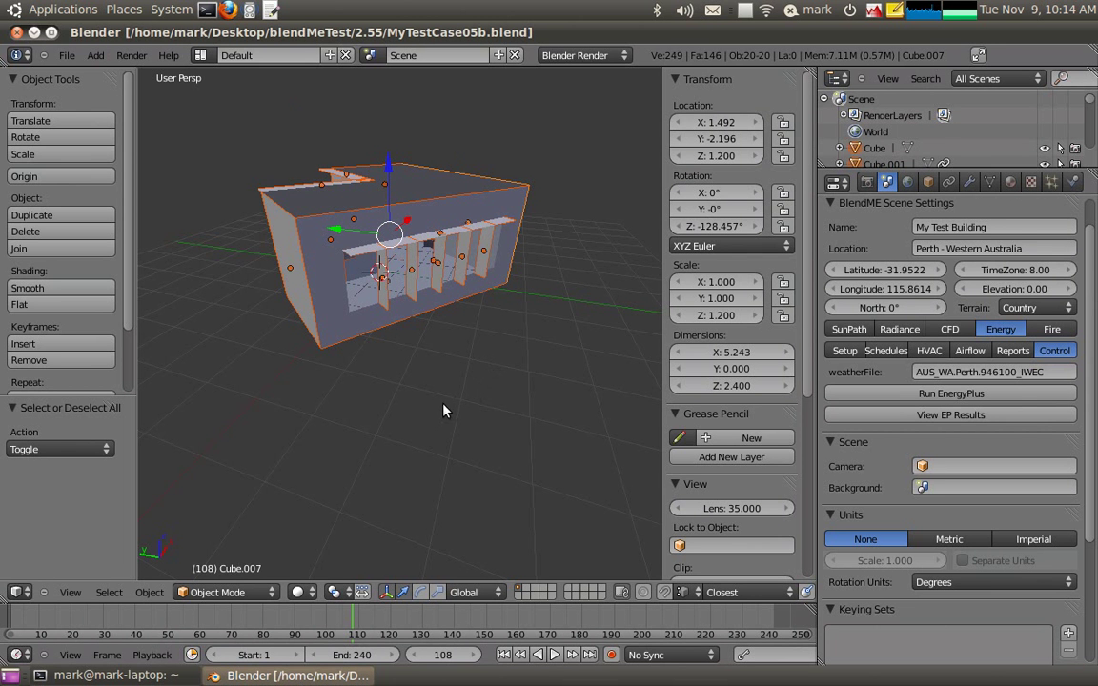
Run the EnergyPlus simulation with the AUS_WA.Perth.946100_IWEC weather file and check its progress in the terminal.
{"action": "middle_click_drag", "start_coordinate": [443, 411], "coordinate": [506, 390]}
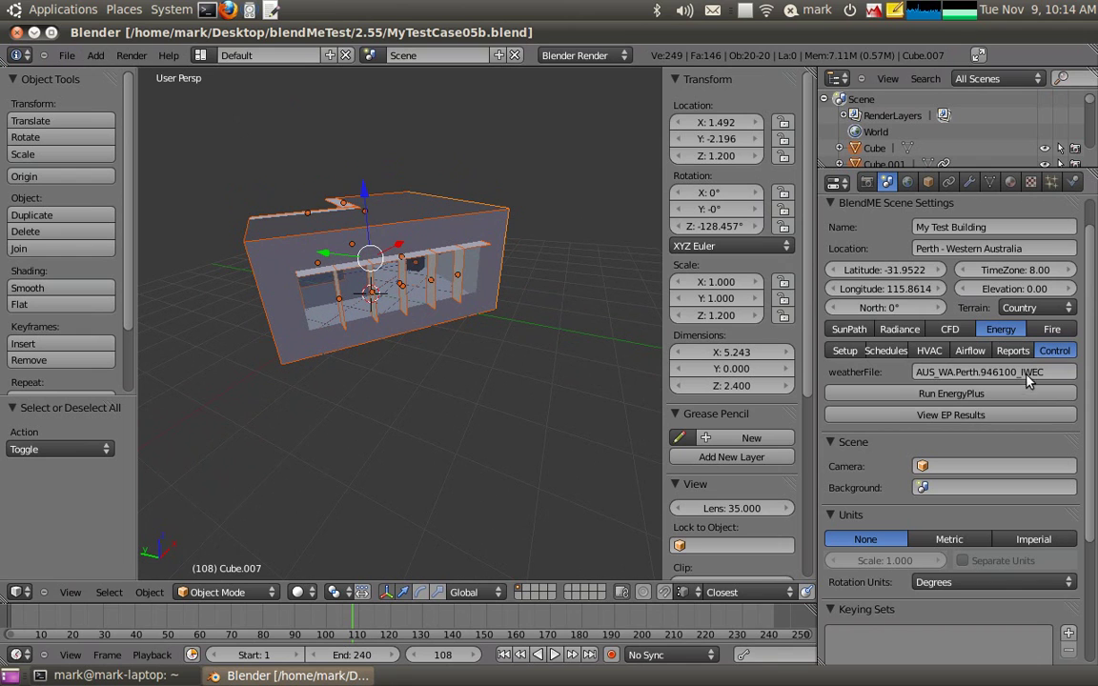
{"action": "left_click", "coordinate": [999, 399]}
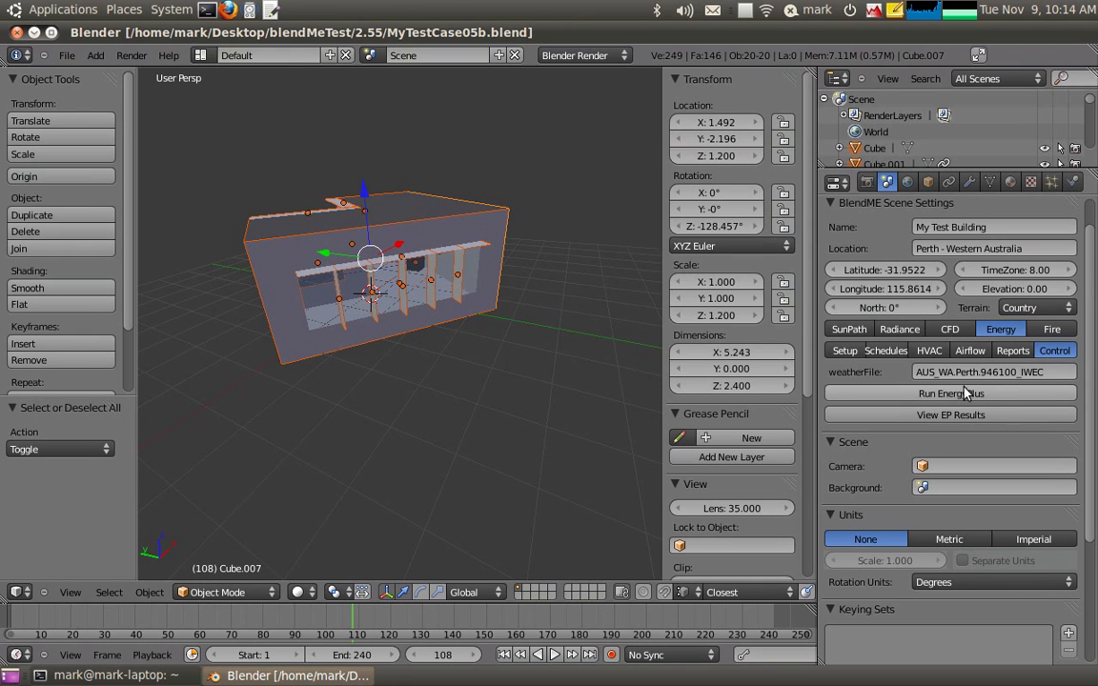
{"action": "left_click", "coordinate": [112, 675]}
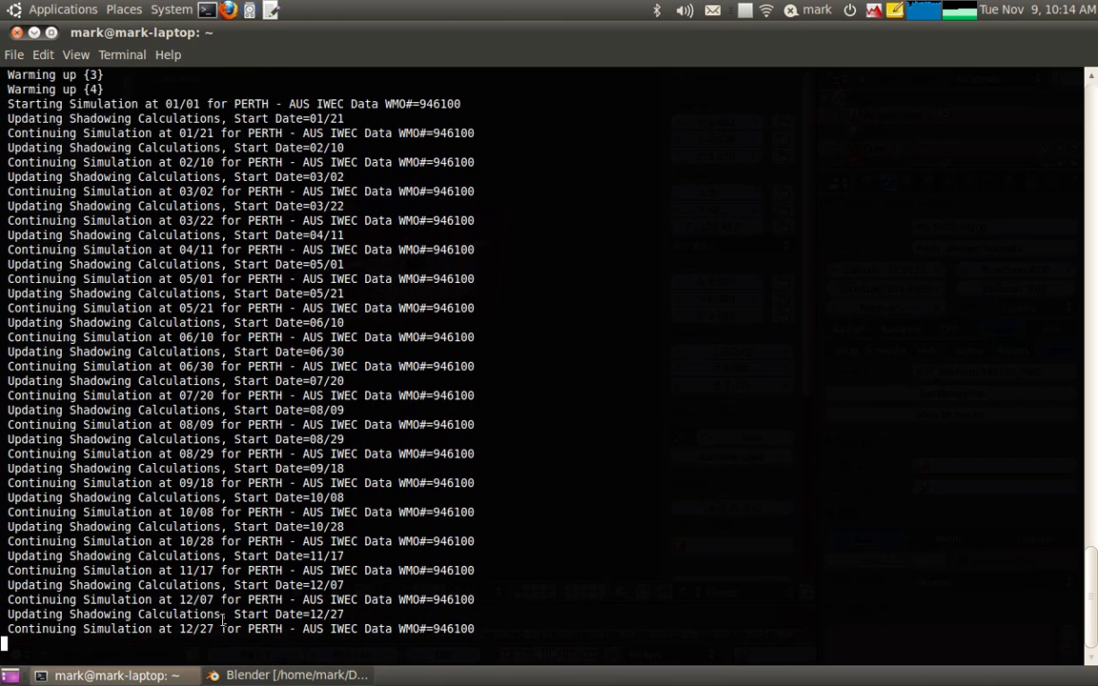
{"action": "left_click", "coordinate": [162, 677]}
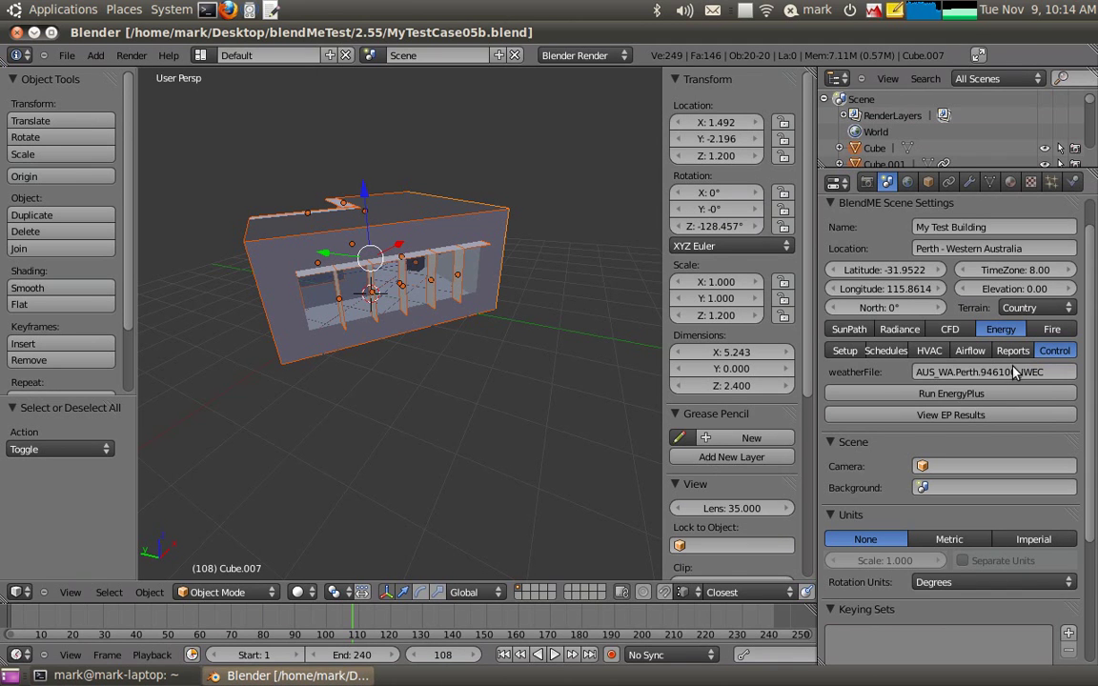
Open the EnergyPlus results in Results Viewer and plot all three hourly output variables together in one line plot.
{"action": "left_click", "coordinate": [990, 417]}
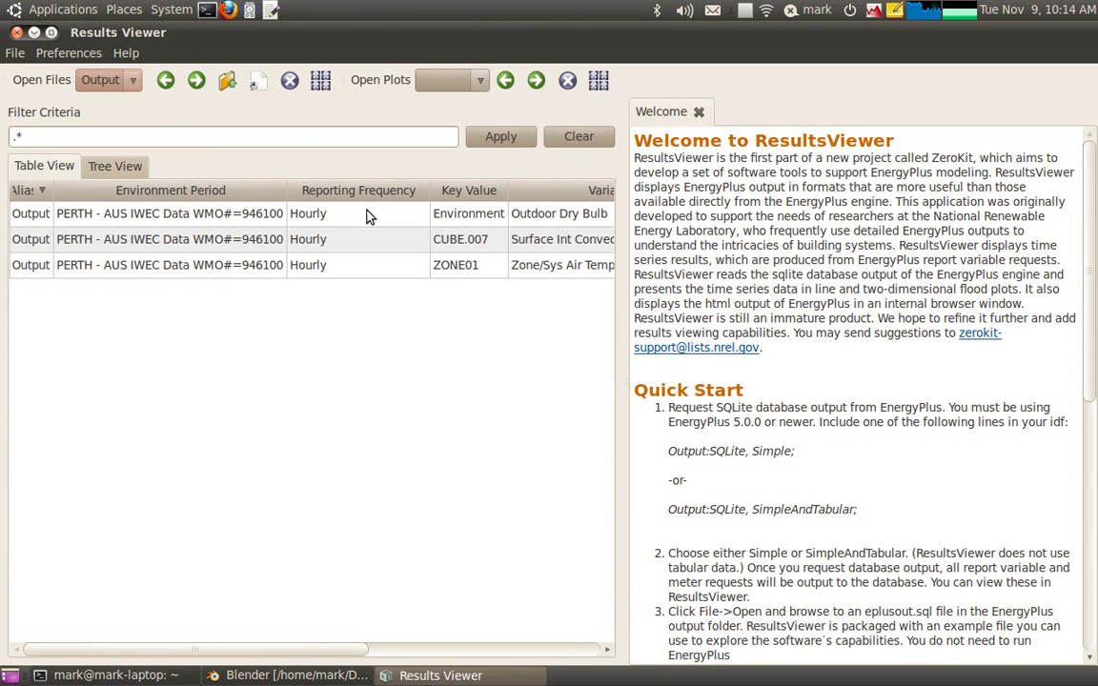
{"action": "left_click_drag", "start_coordinate": [625, 279], "coordinate": [386, 317]}
{"action": "left_click", "coordinate": [221, 269], "text": "shift"}
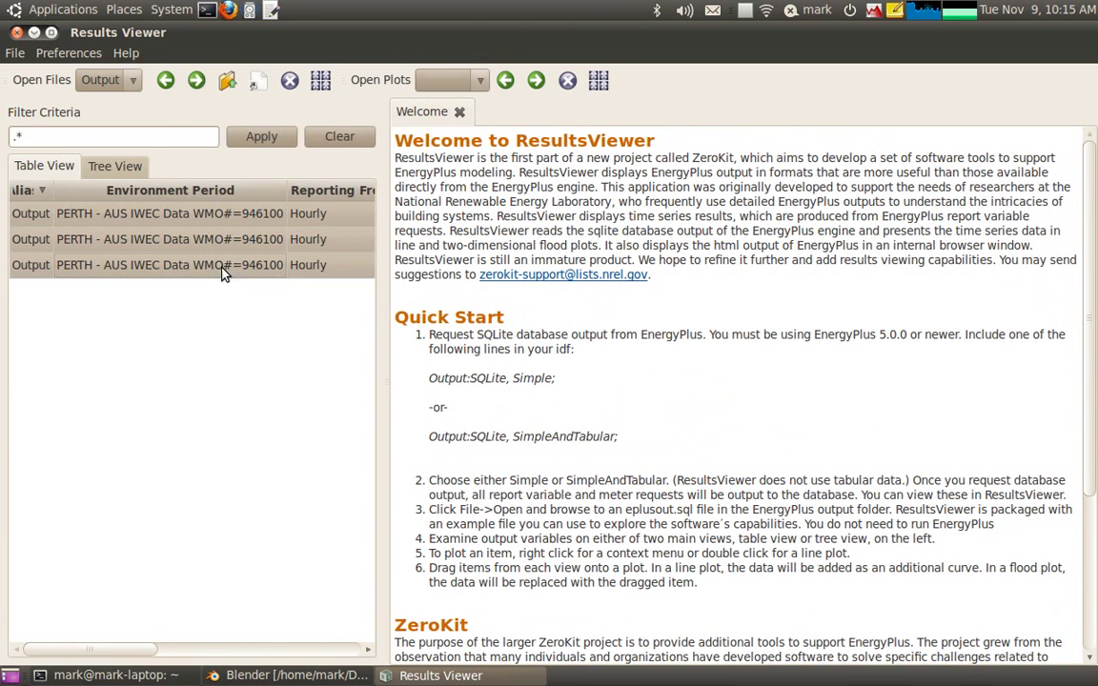
{"action": "right_click", "coordinate": [229, 236]}
{"action": "left_click", "coordinate": [277, 265]}
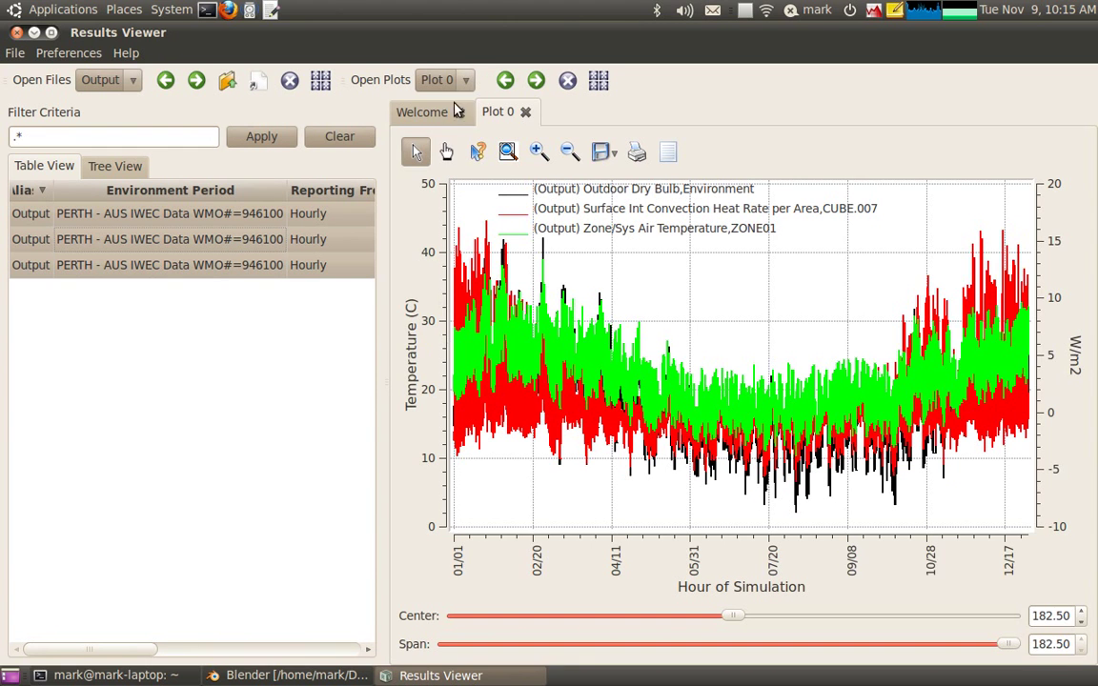
Close the Welcome page and move the plot legend toward the upper right of the graph.
{"action": "left_click", "coordinate": [459, 111]}
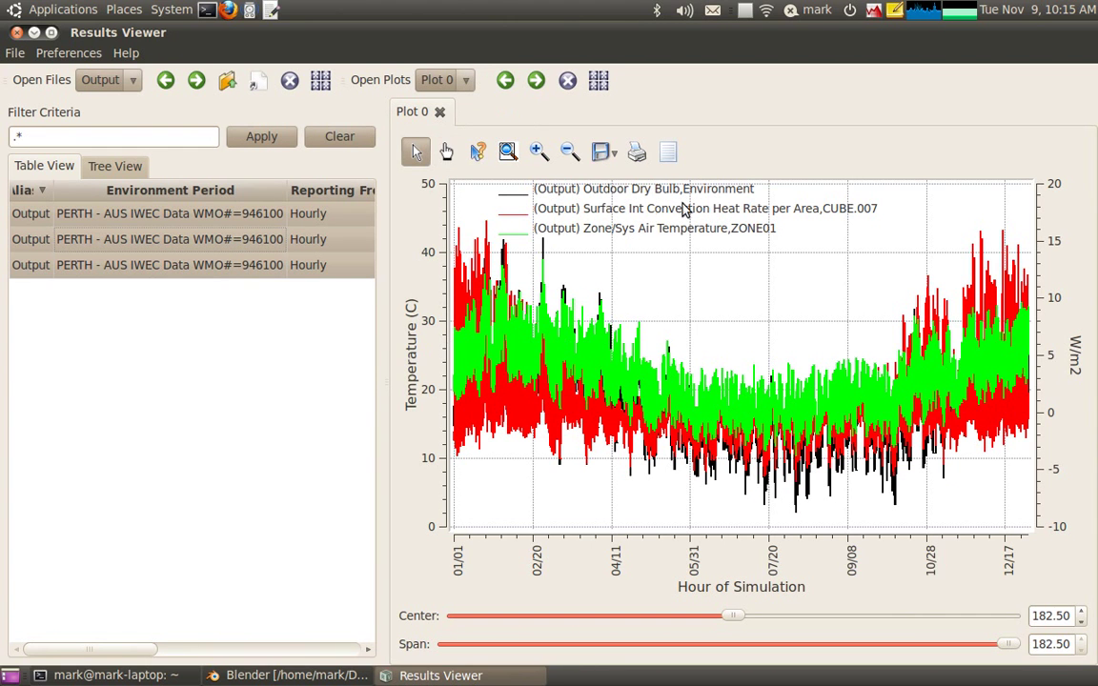
{"action": "left_click_drag", "start_coordinate": [580, 181], "coordinate": [661, 221]}
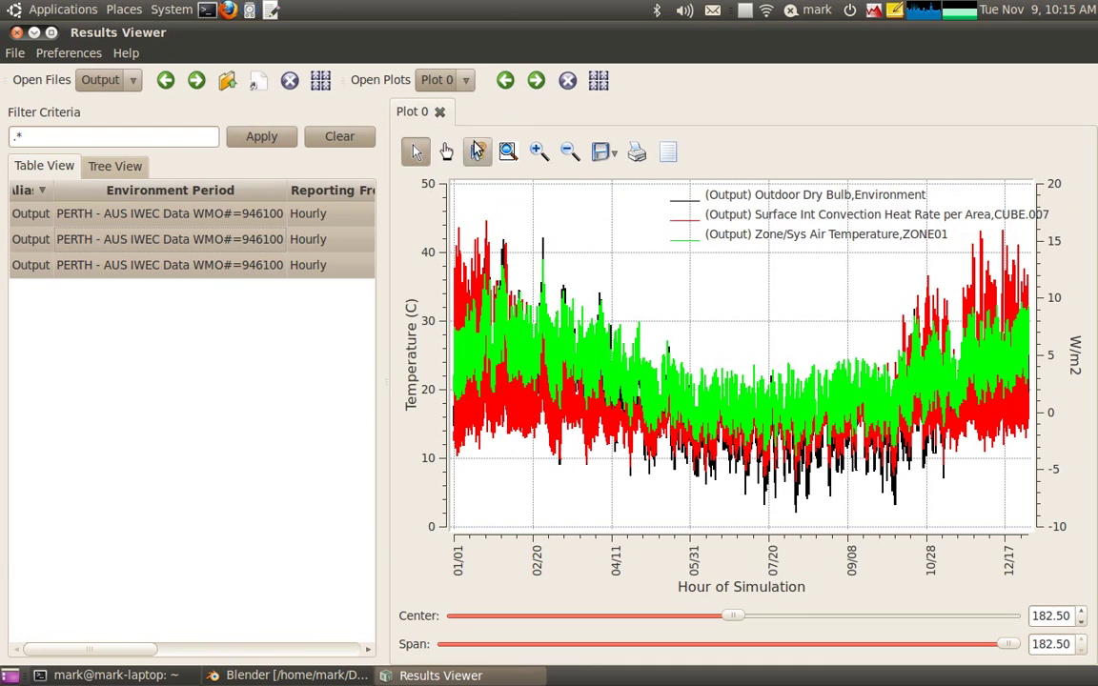
Zoom the plot in to 22 February and pan along the curves to examine the temperatures and convection heat rate through the day.
{"action": "left_click", "coordinate": [508, 152]}
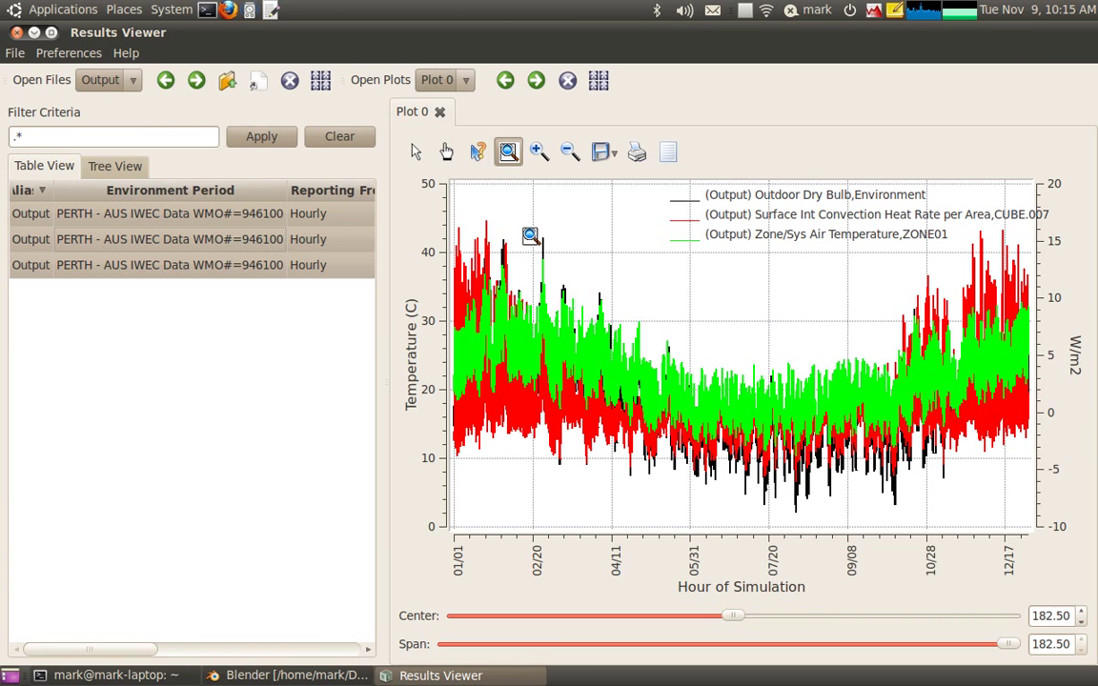
{"action": "left_click_drag", "start_coordinate": [531, 235], "coordinate": [555, 451]}
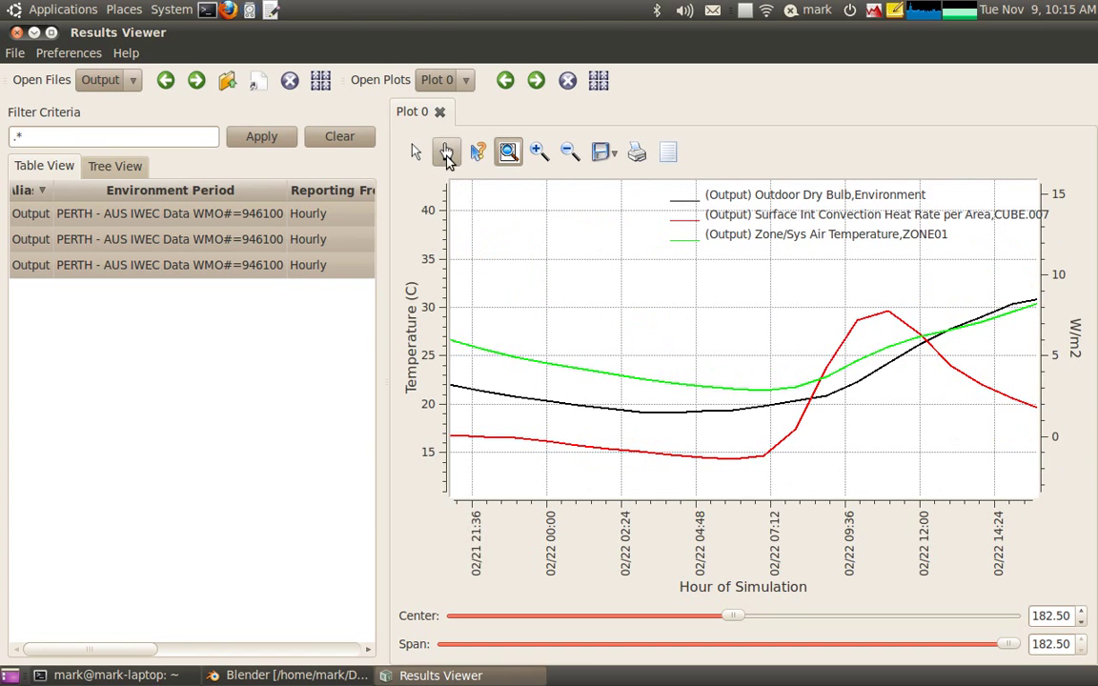
{"action": "left_click", "coordinate": [446, 152]}
{"action": "left_click_drag", "start_coordinate": [782, 425], "coordinate": [610, 400]}
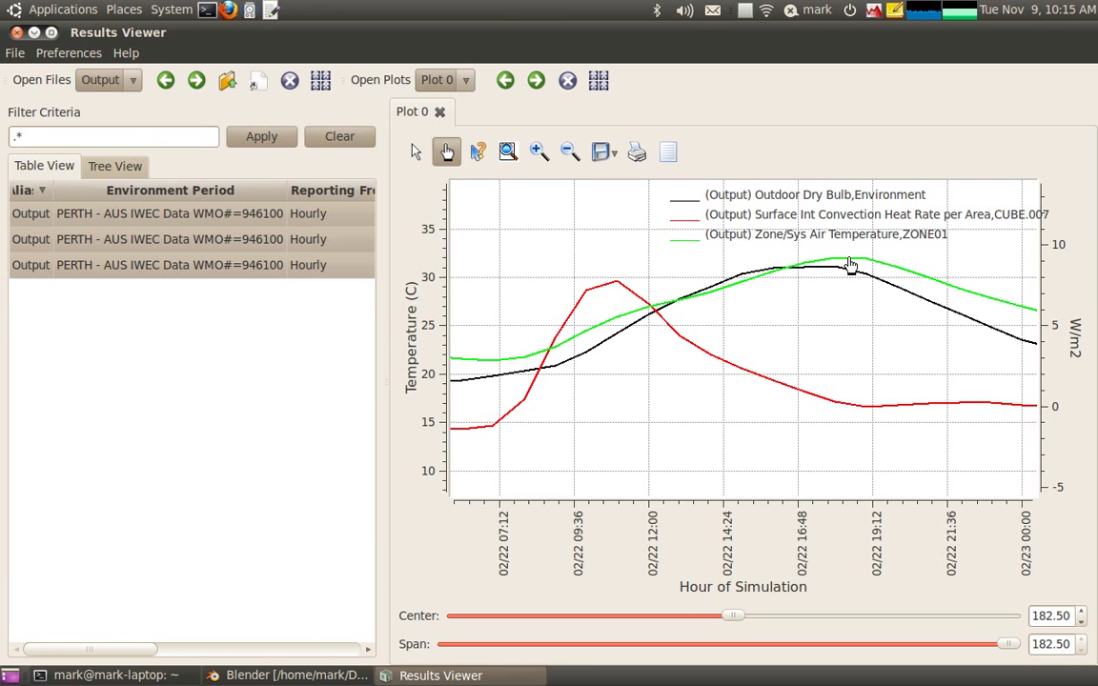
{"action": "left_click_drag", "start_coordinate": [838, 404], "coordinate": [822, 379]}
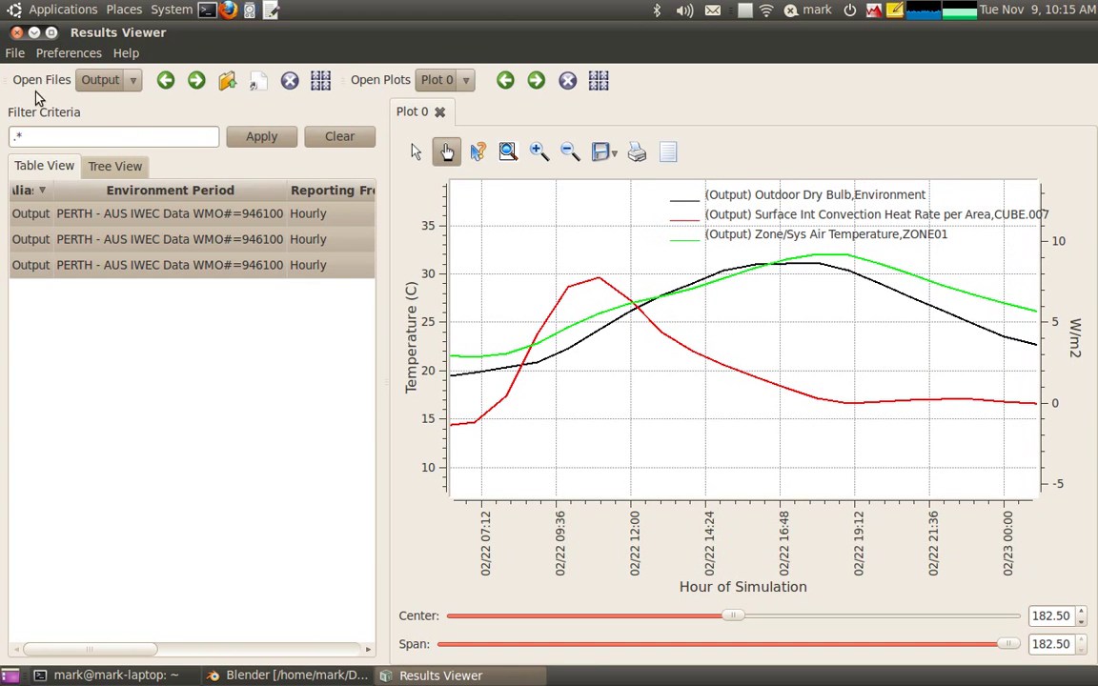
Restore the Results Viewer window to a smaller size and place it beside the building model in Blender.
{"action": "left_click", "coordinate": [51, 34]}
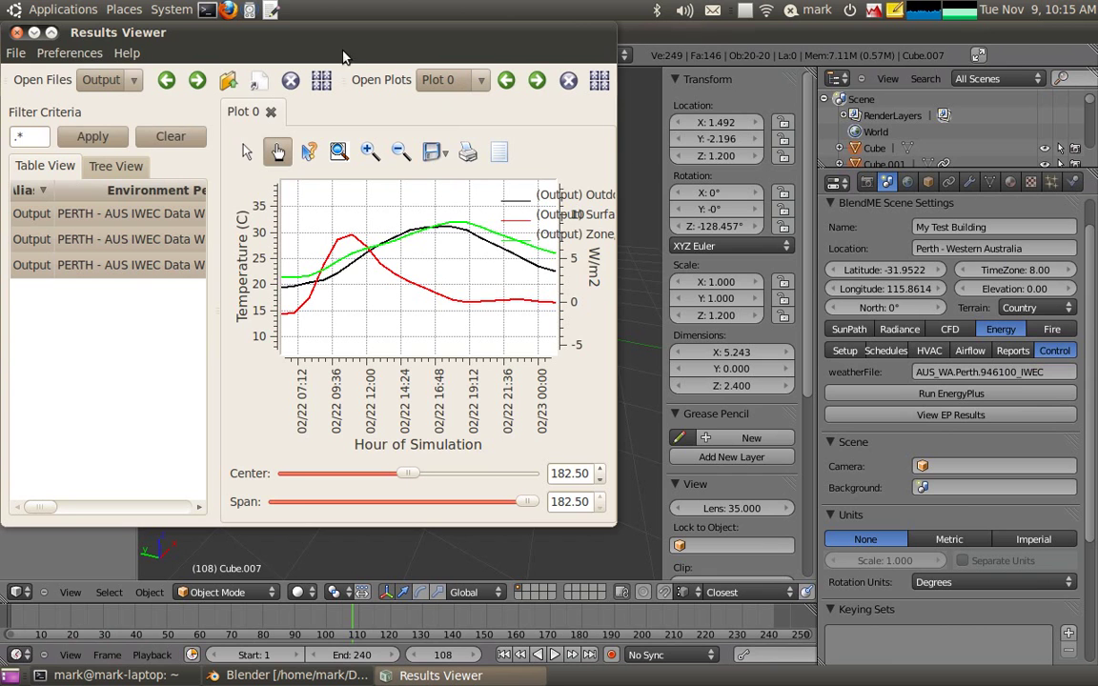
{"action": "left_click_drag", "start_coordinate": [341, 34], "coordinate": [791, 167]}
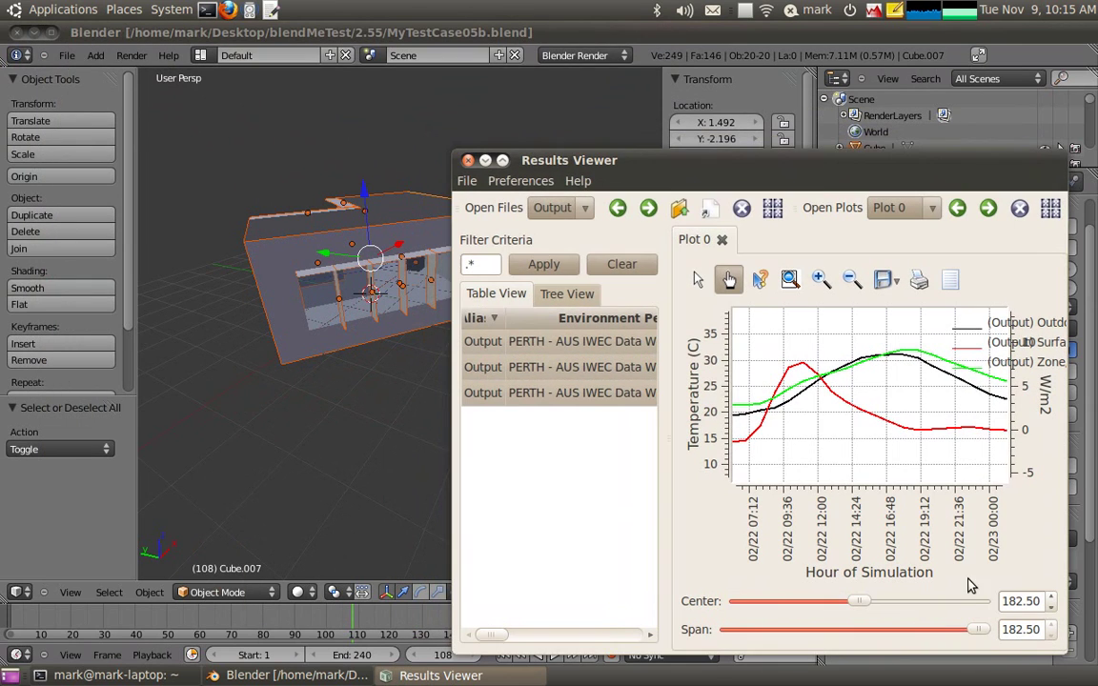
{"action": "left_click", "coordinate": [806, 155]}
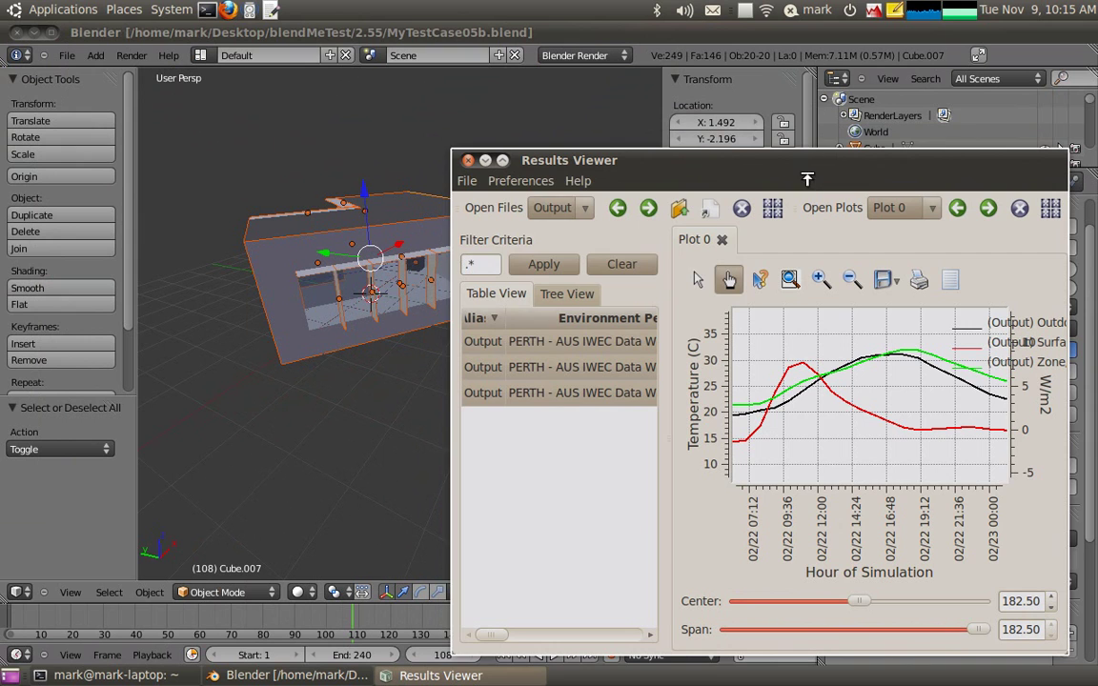